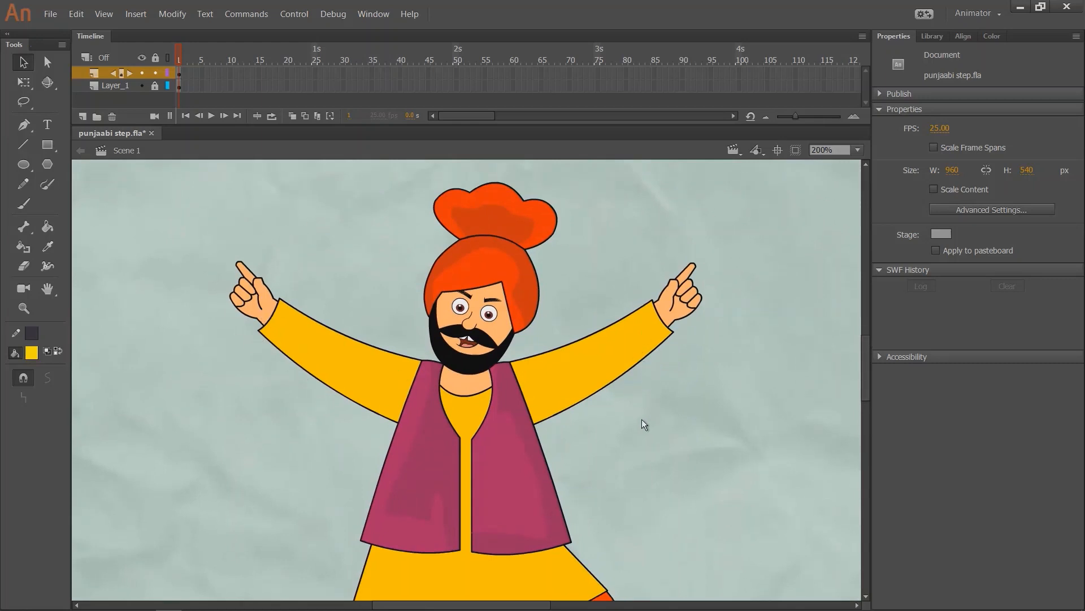
- Pull the head, both arms, both vest halves, the torso and the tunic's lower part away from the assembled character
scroll(642, 419, "down", 8)
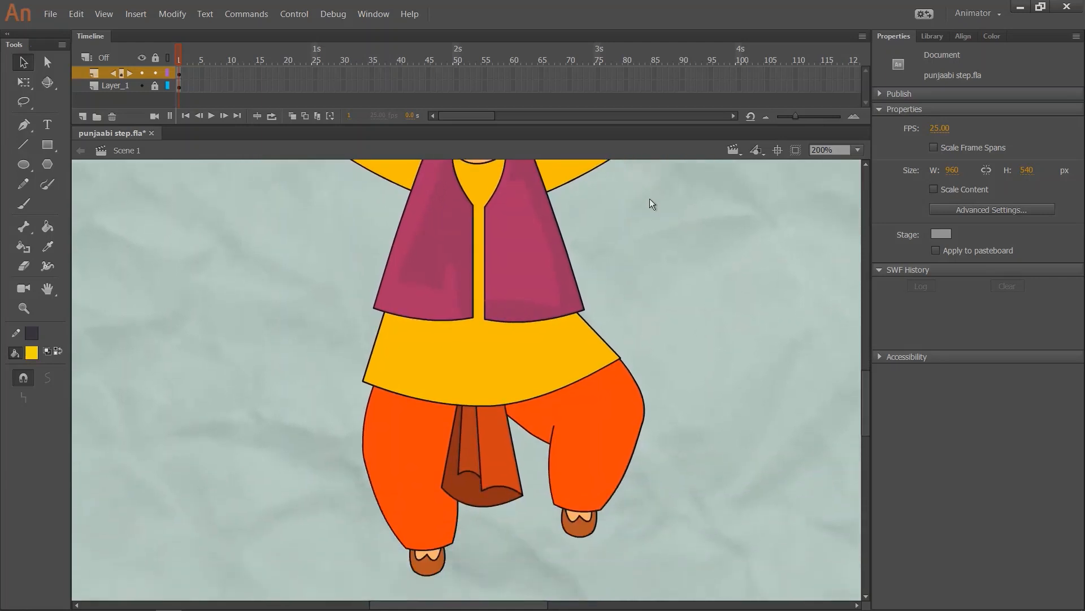
scroll(646, 365, "up", 8)
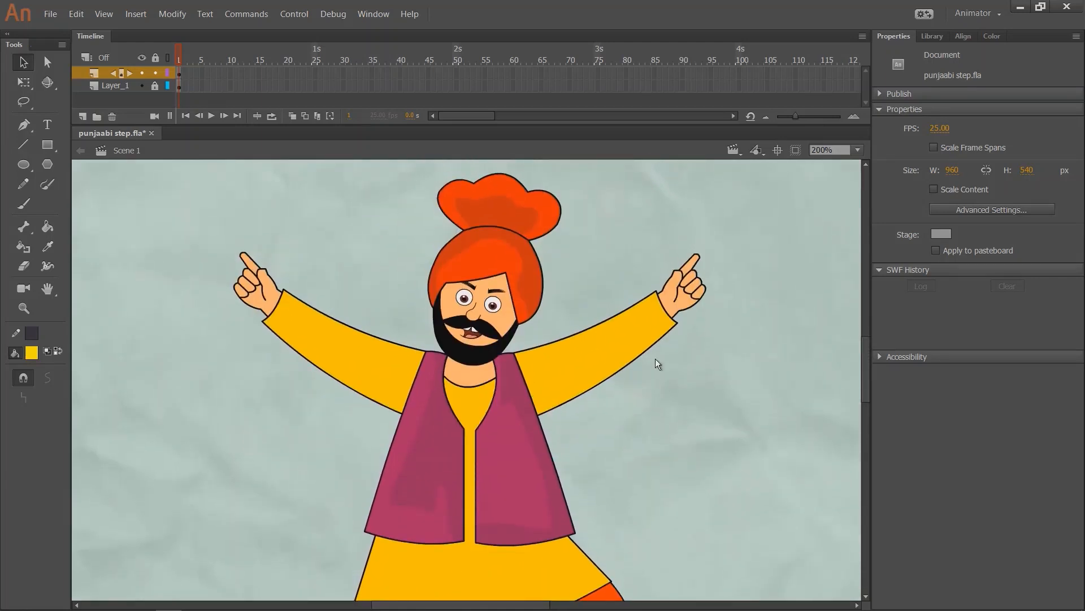
key("ctrl+1")
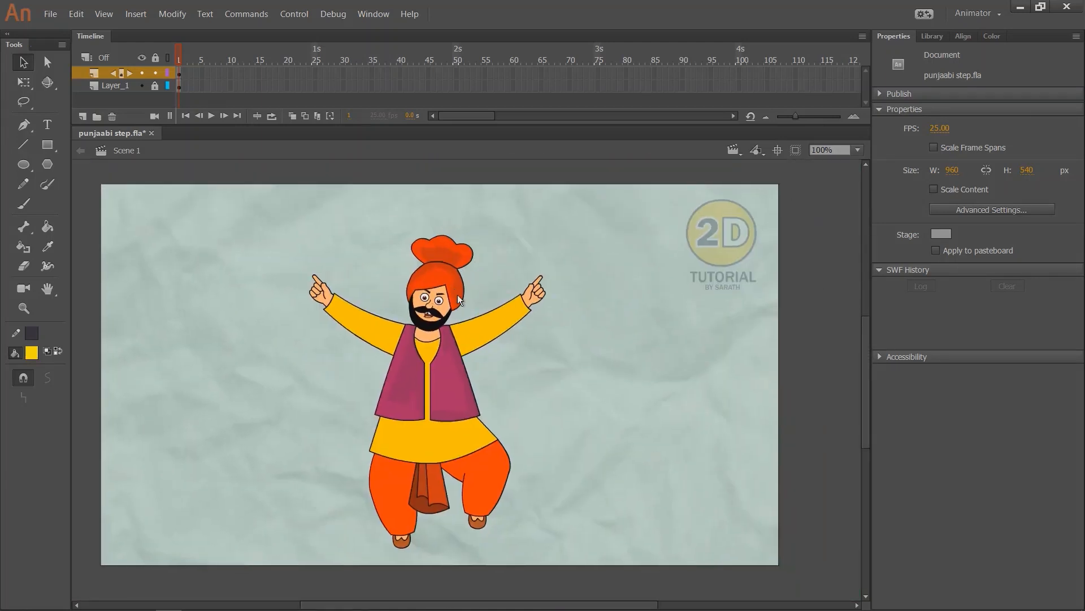
left_click_drag(457, 294, 465, 232)
left_click_drag(513, 314, 642, 313)
left_click_drag(362, 323, 222, 307)
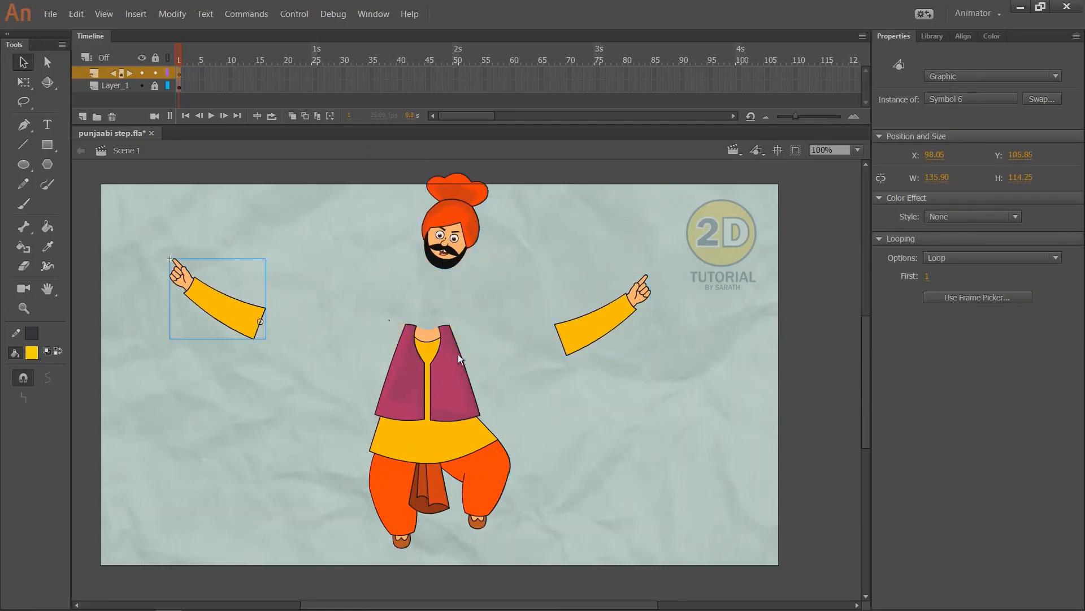
left_click_drag(458, 354, 525, 309)
left_click_drag(384, 351, 302, 314)
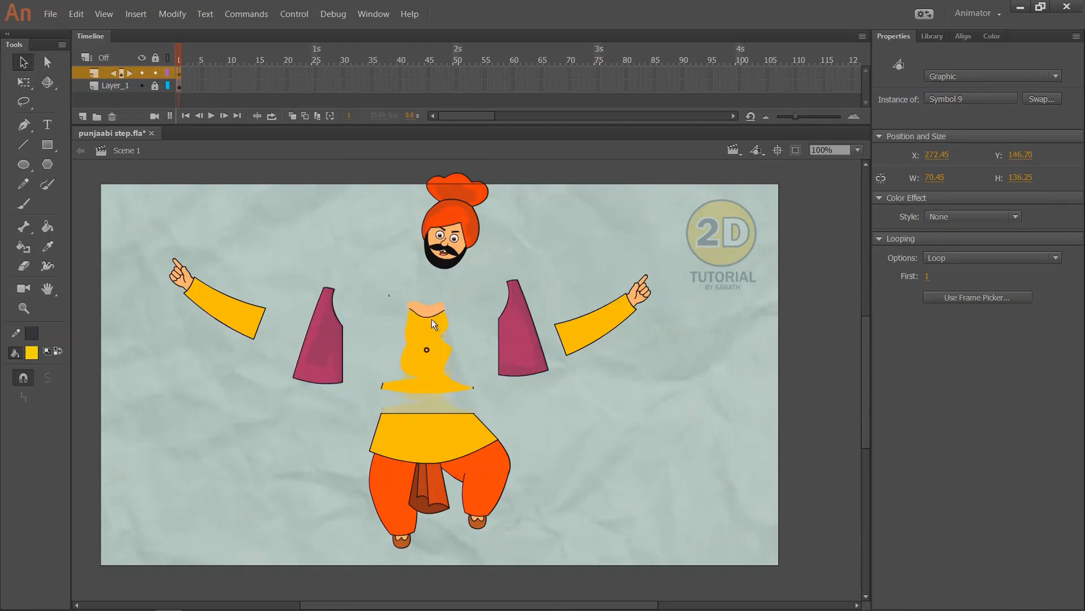
left_click_drag(432, 323, 433, 308)
left_click_drag(423, 422, 428, 398)
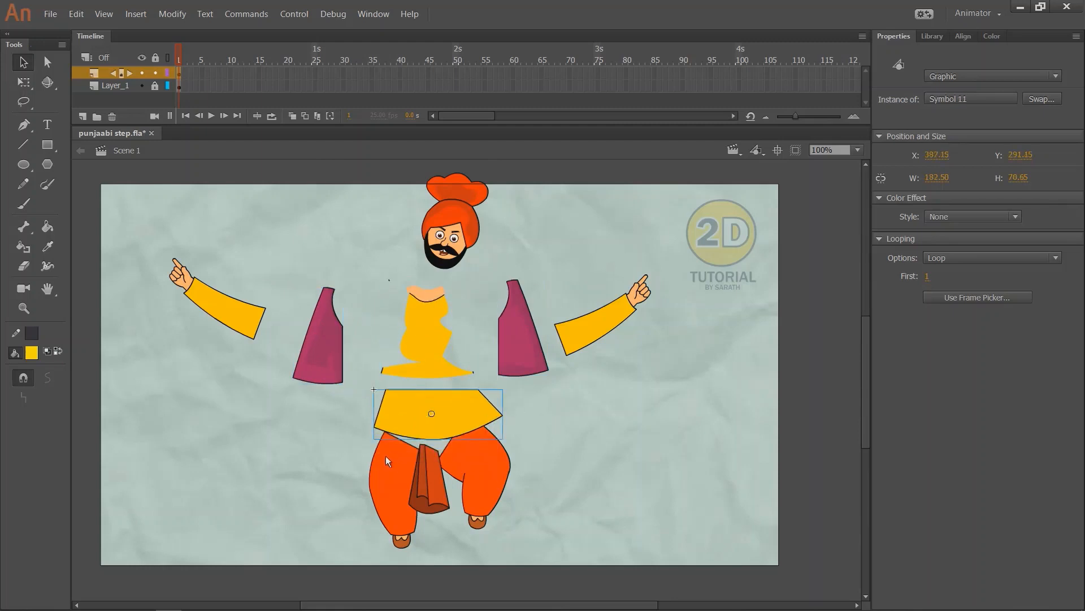
- Move both thighs, both lower legs and the hanging cloth apart from each other
left_click_drag(386, 456, 278, 424)
left_click_drag(500, 444, 592, 439)
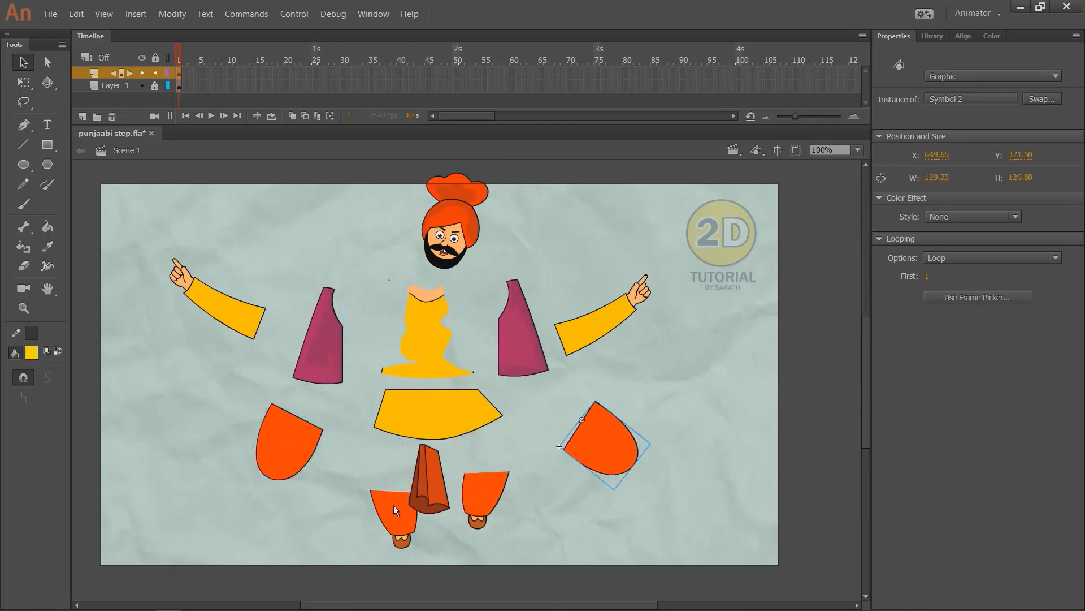
left_click_drag(394, 504, 321, 507)
left_click_drag(497, 512, 577, 528)
left_click_drag(429, 484, 437, 523)
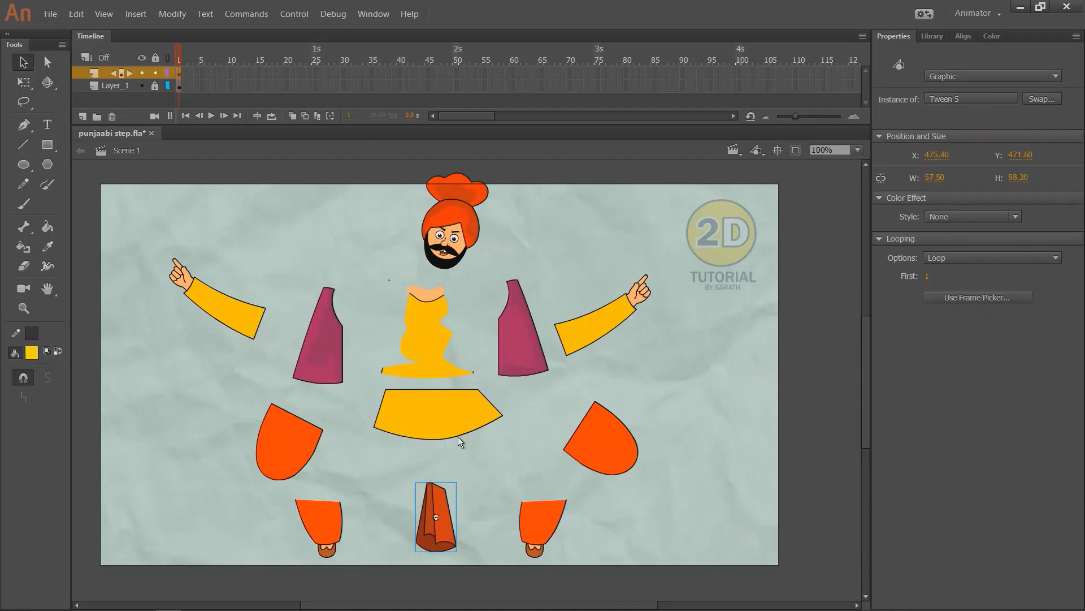
- Undo all the body-part moves to reassemble the character, and clear the selection
key("ctrl+z")
key("ctrl+z")
key("ctrl+z")
key("ctrl+z")
key("ctrl+z")
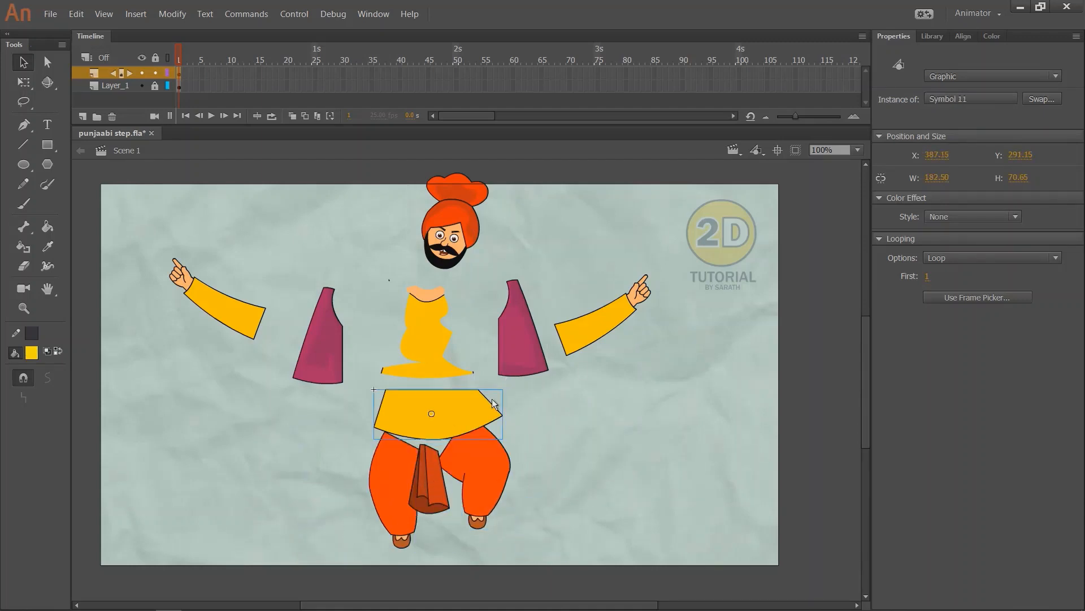
key("ctrl+z")
key("ctrl+z")
key("ctrl+z")
key("ctrl+z")
key("ctrl+z")
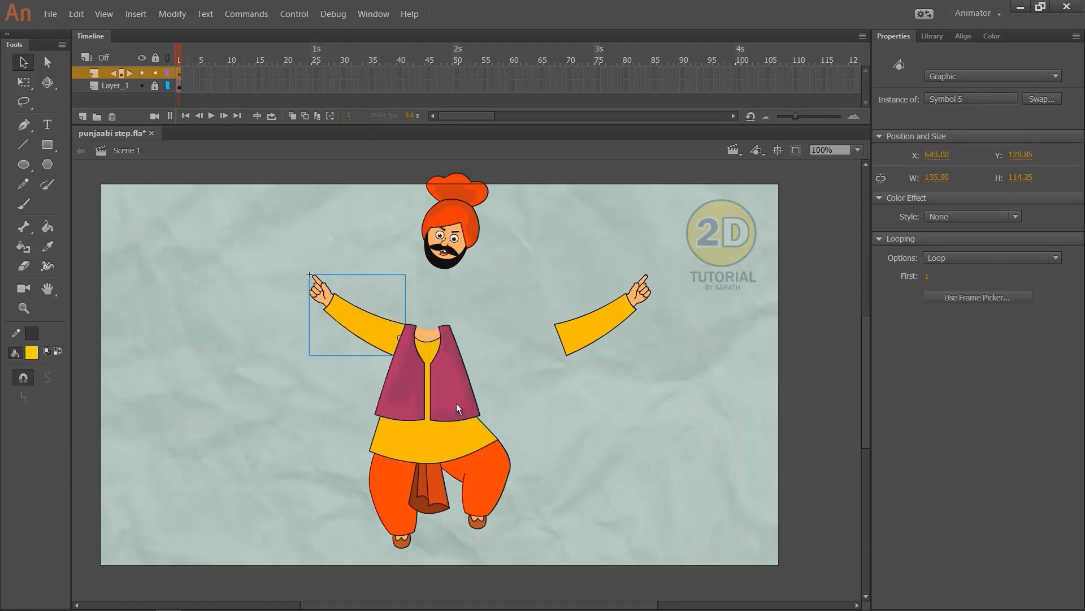
key("ctrl+z")
key("ctrl+z")
left_click(479, 272)
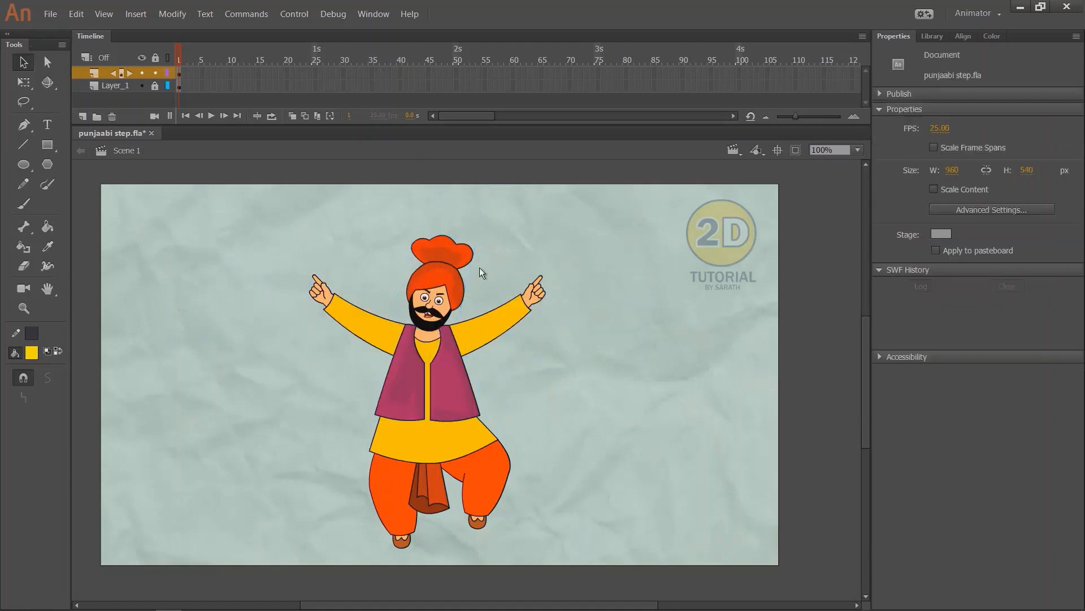
- Try rotating the head, one arm and the raised lower leg around their pivots with Free Transform, undoing each rotation
key("q")
left_click(442, 276)
left_click_drag(484, 245, 468, 232)
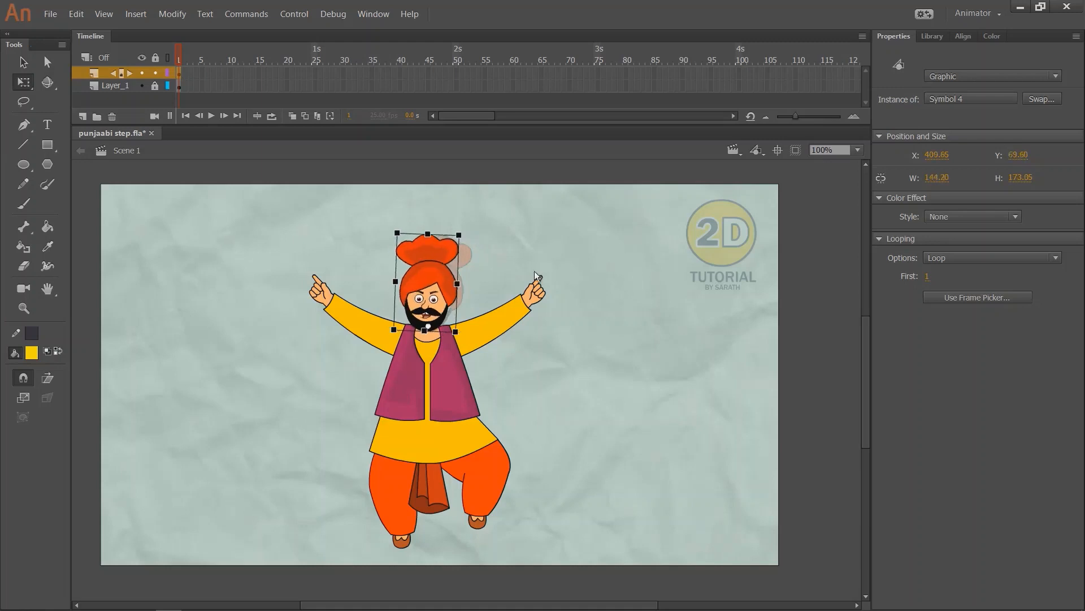
key("ctrl+z")
left_click(508, 314)
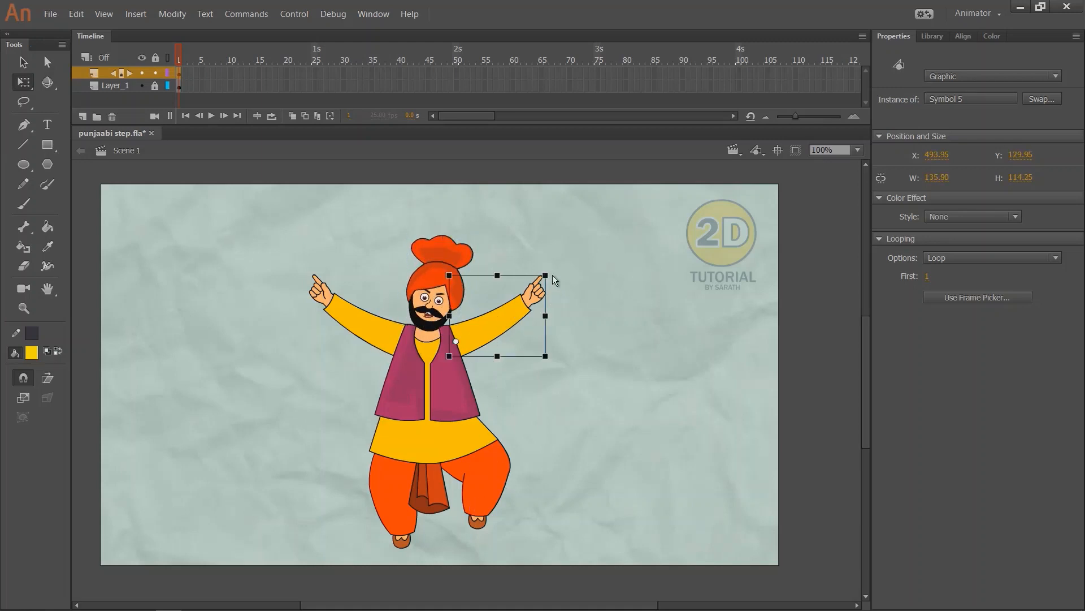
left_click_drag(552, 274, 561, 327)
key("ctrl+z")
left_click(492, 483)
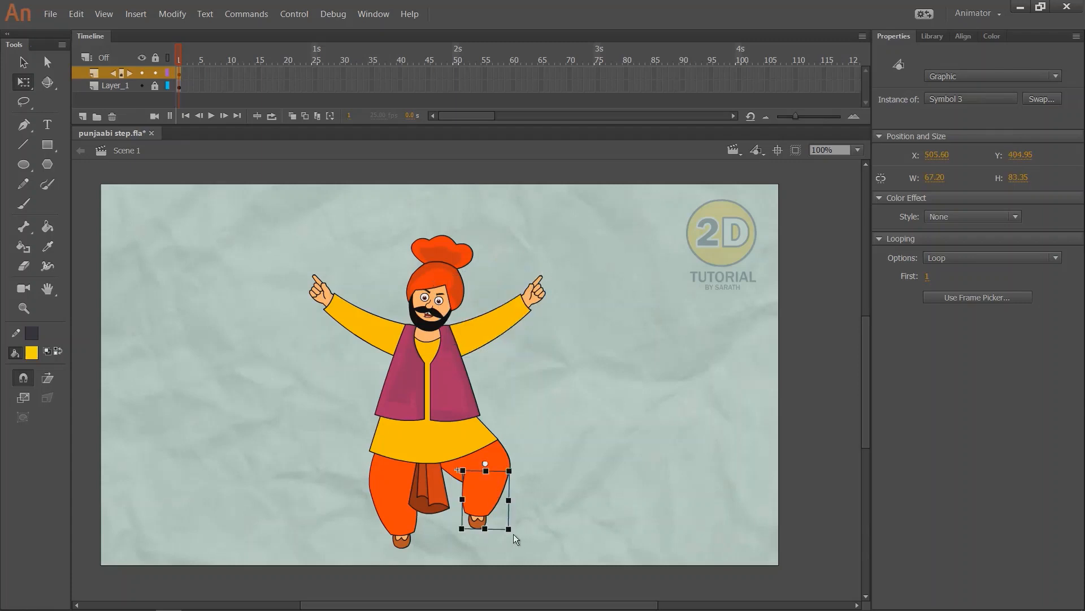
left_click_drag(513, 534, 490, 542)
key("ctrl+z")
- Select all the character's body parts and convert them into a single graphic symbol
key("v")
left_click(575, 399)
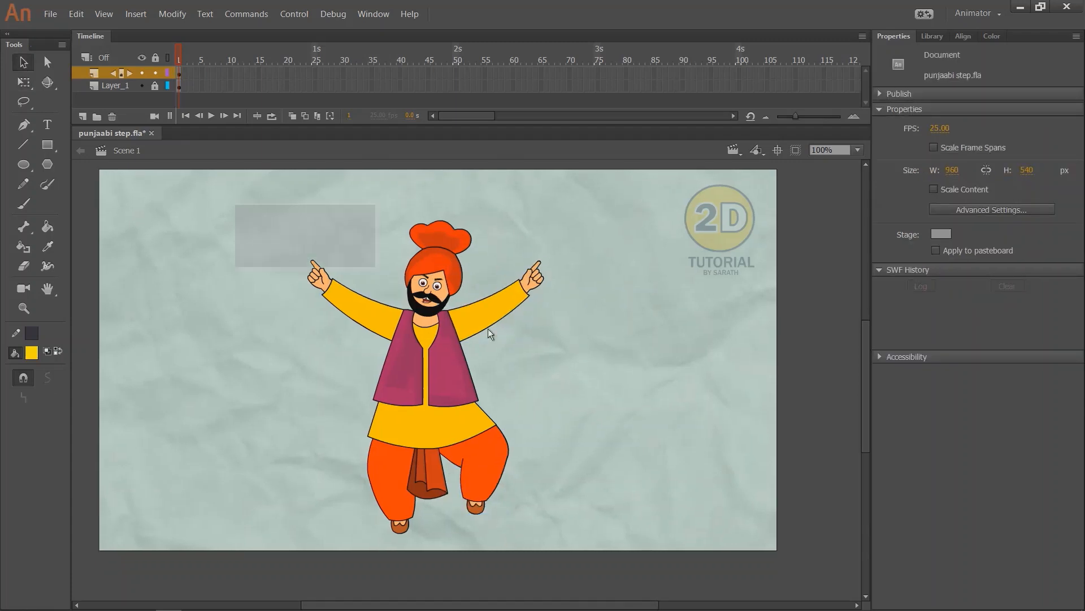
left_click_drag(487, 328, 592, 551)
key("F8")
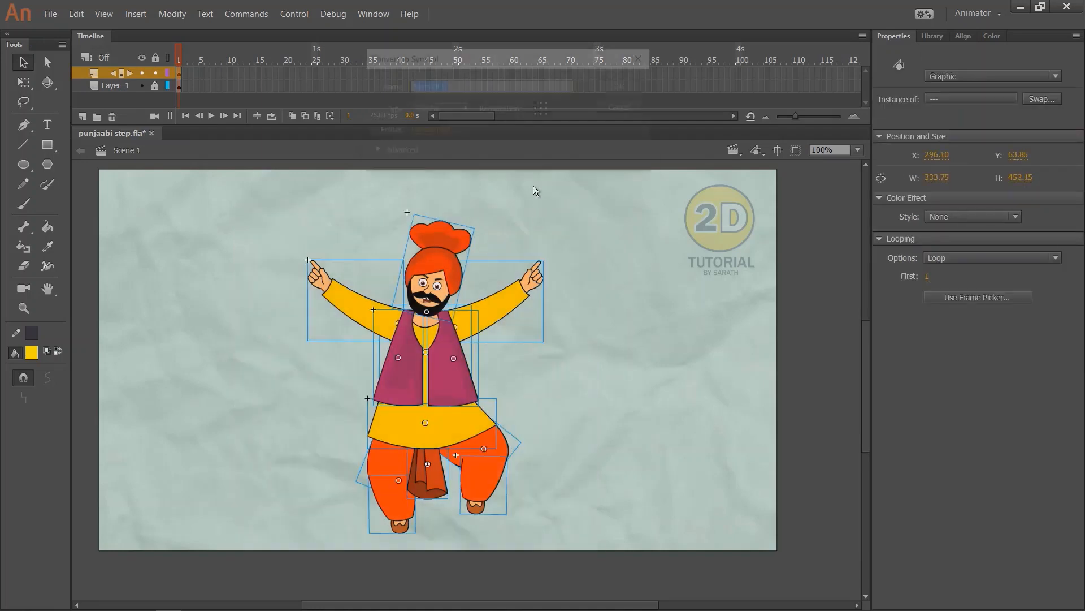
key("Return")
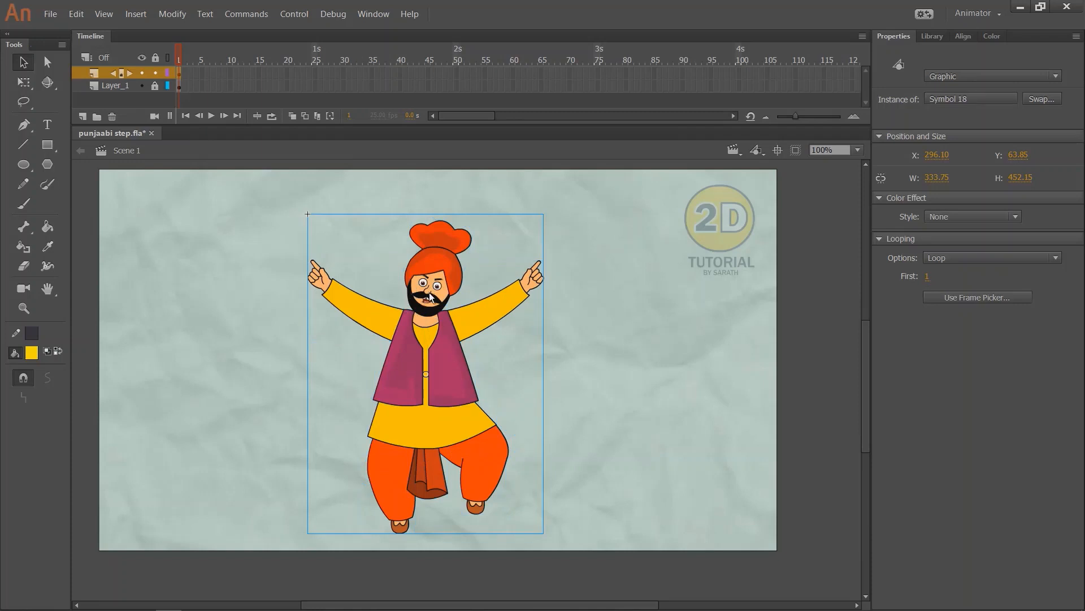
- Inside the character symbol, group the head, arms, vest halves and torso into one nested graphic symbol
double_click(430, 297)
left_click(314, 200)
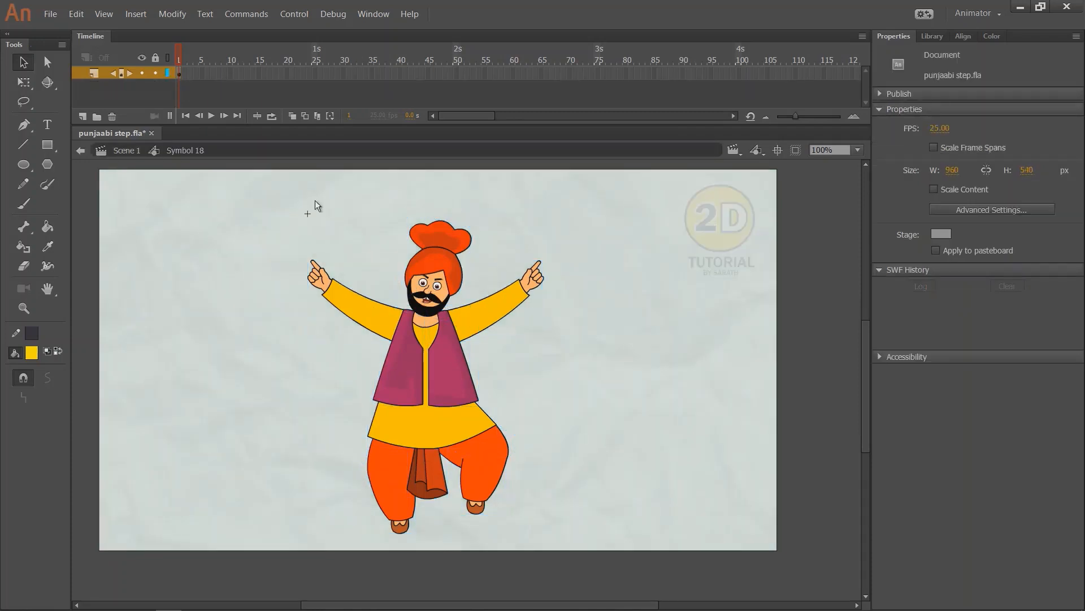
left_click_drag(251, 192, 544, 340)
left_click_drag(435, 277, 440, 221)
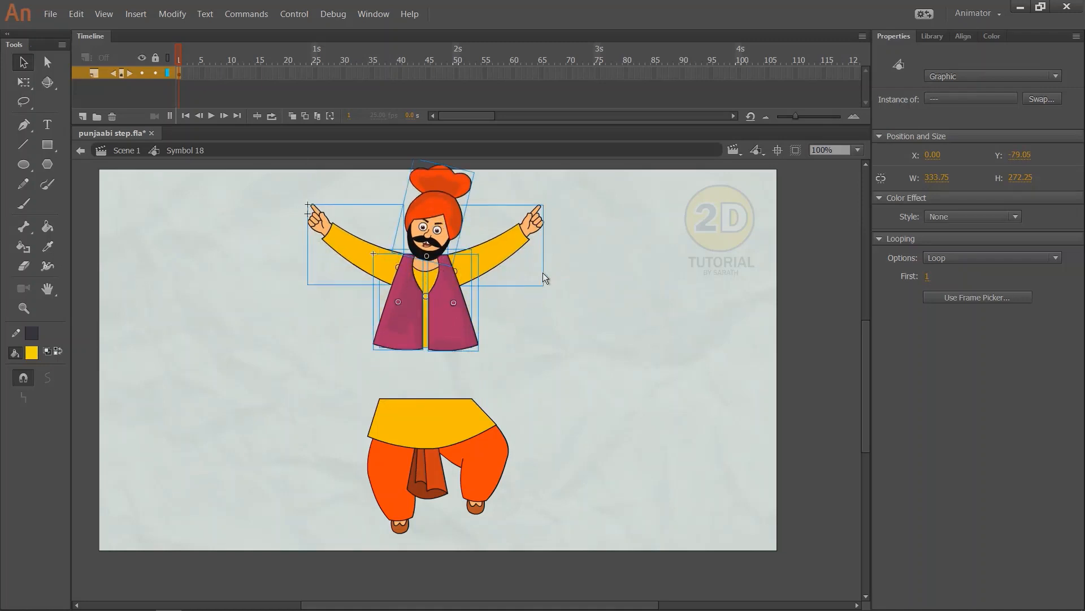
key("ctrl+z")
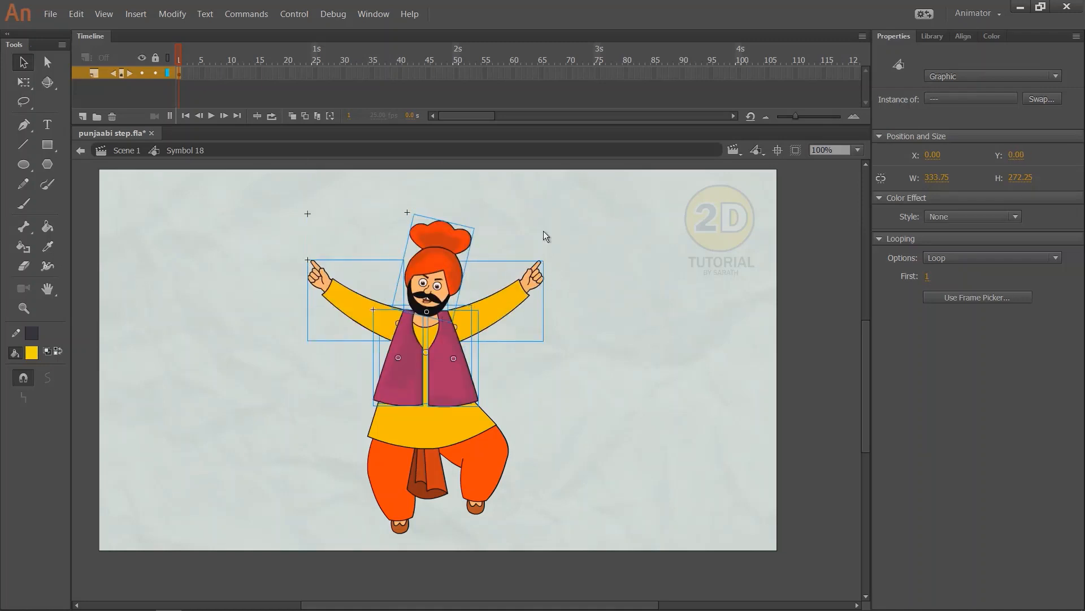
key("F8")
left_click(623, 103)
- Distribute the upper-body symbol and all the lower-body parts to separate layers
left_click(473, 433)
left_click(494, 483)
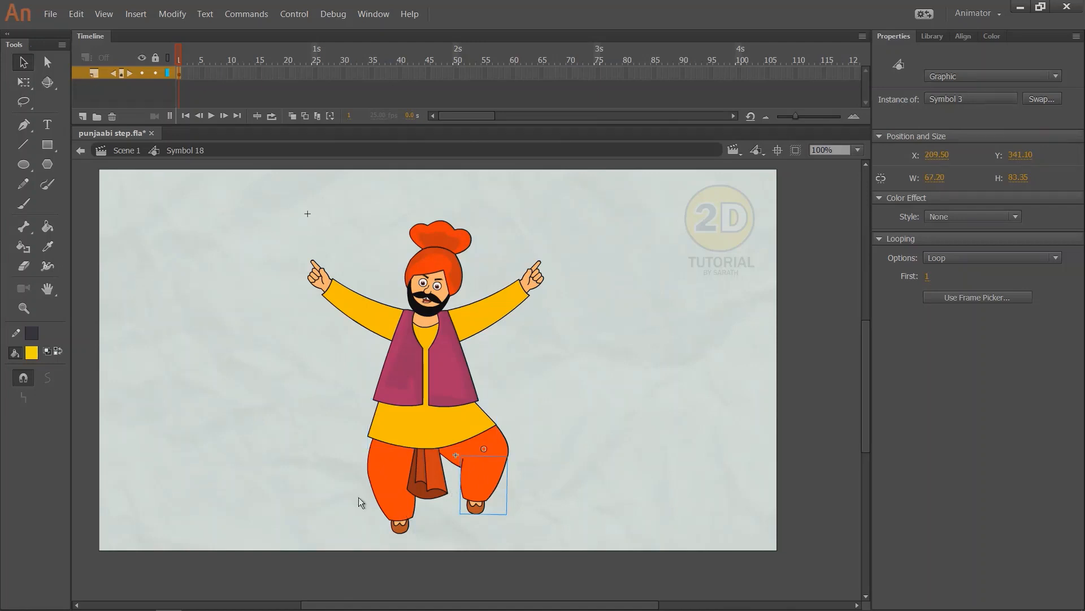
left_click_drag(627, 210, 241, 547)
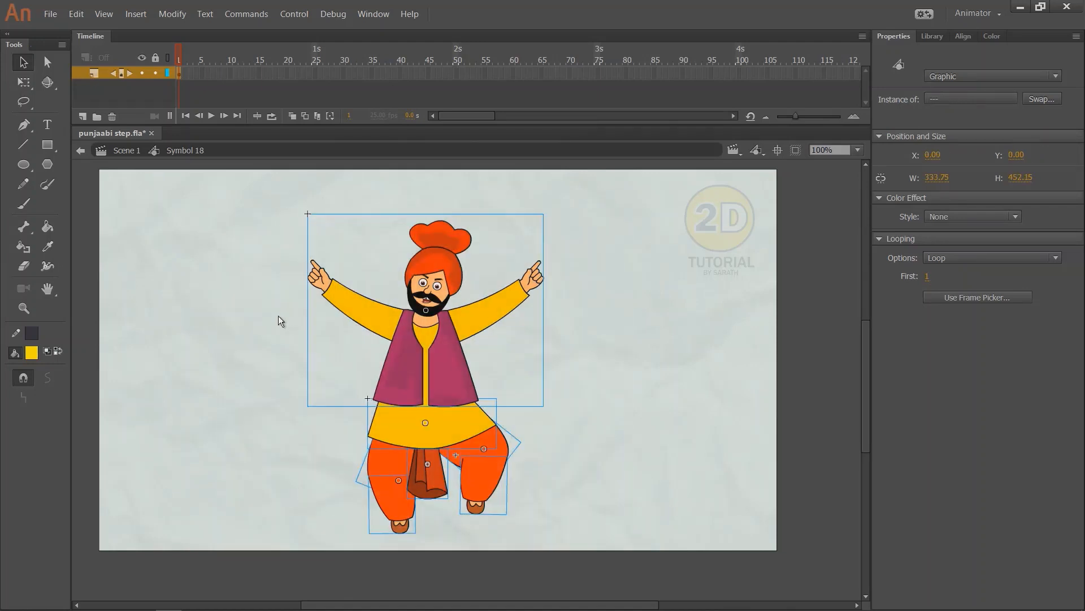
right_click(430, 296)
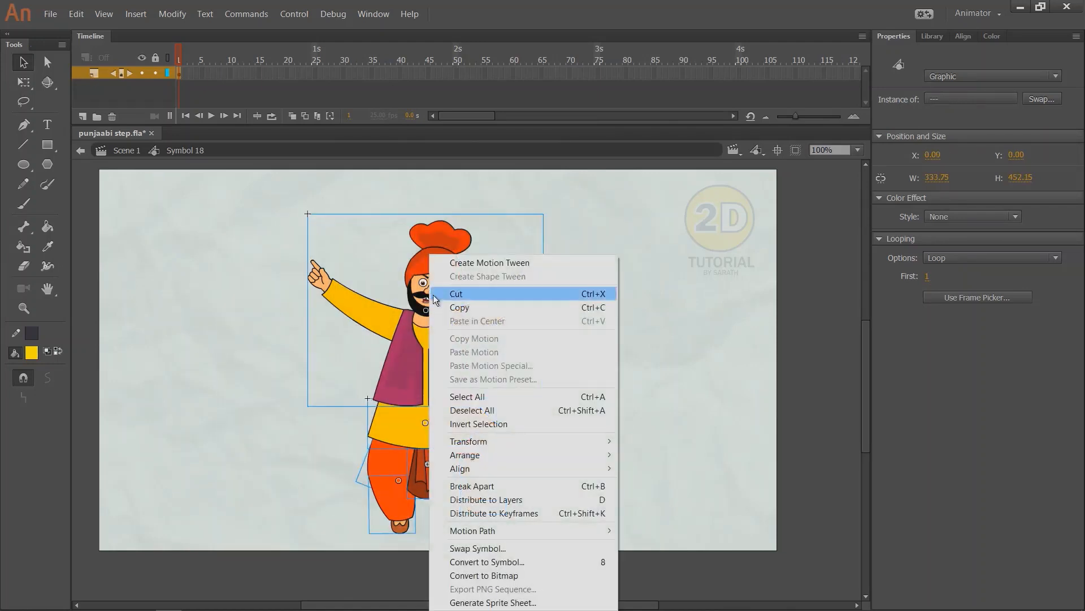
left_click(486, 501)
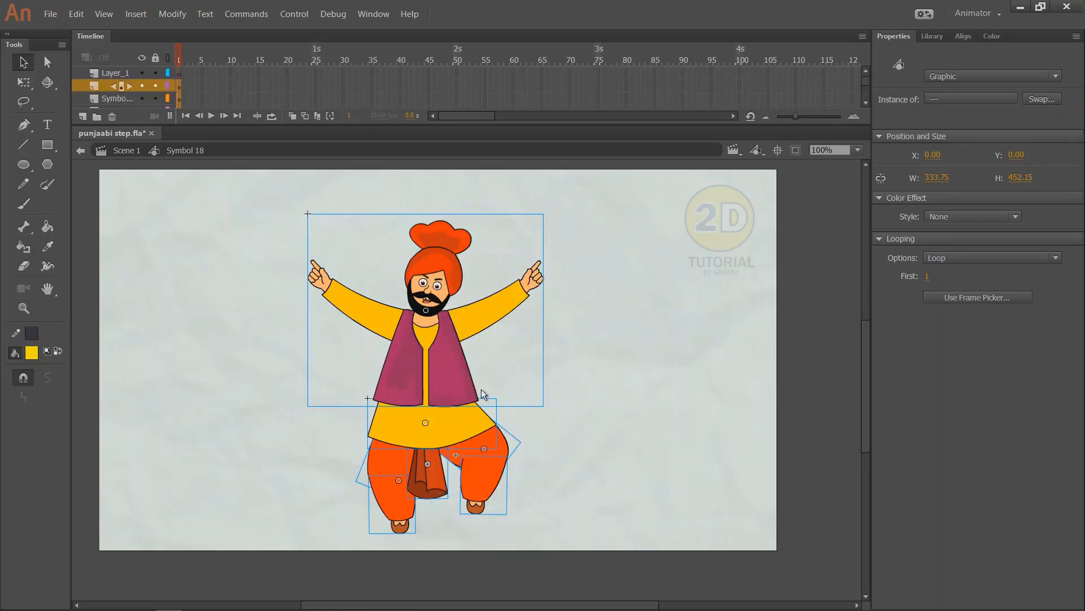
left_click(601, 354)
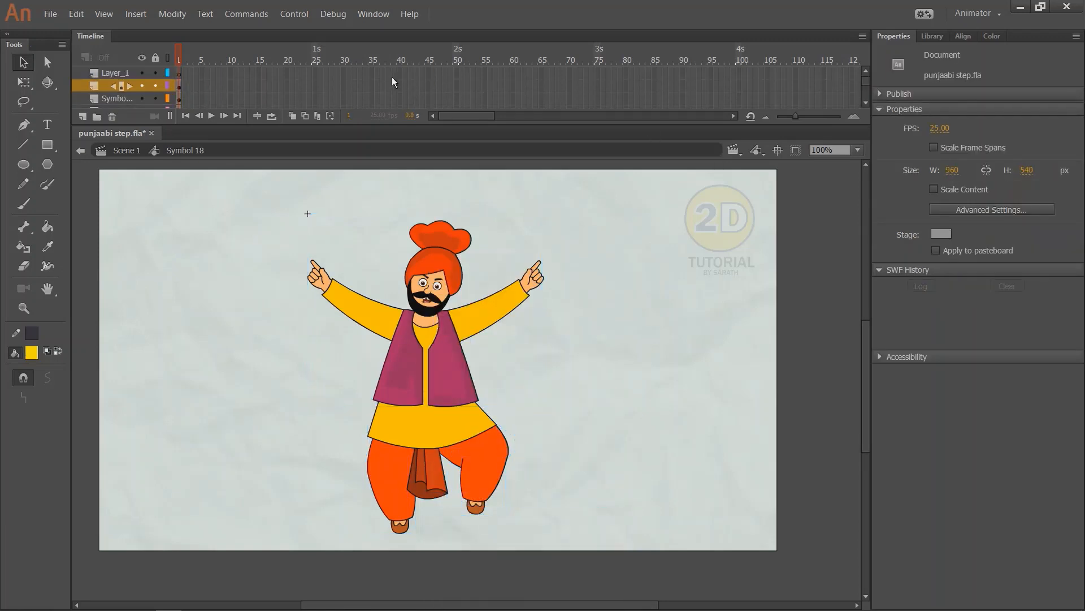
- Insert keyframes on all layers at frame 40 and at frame 20
left_click_drag(399, 73, 397, 154)
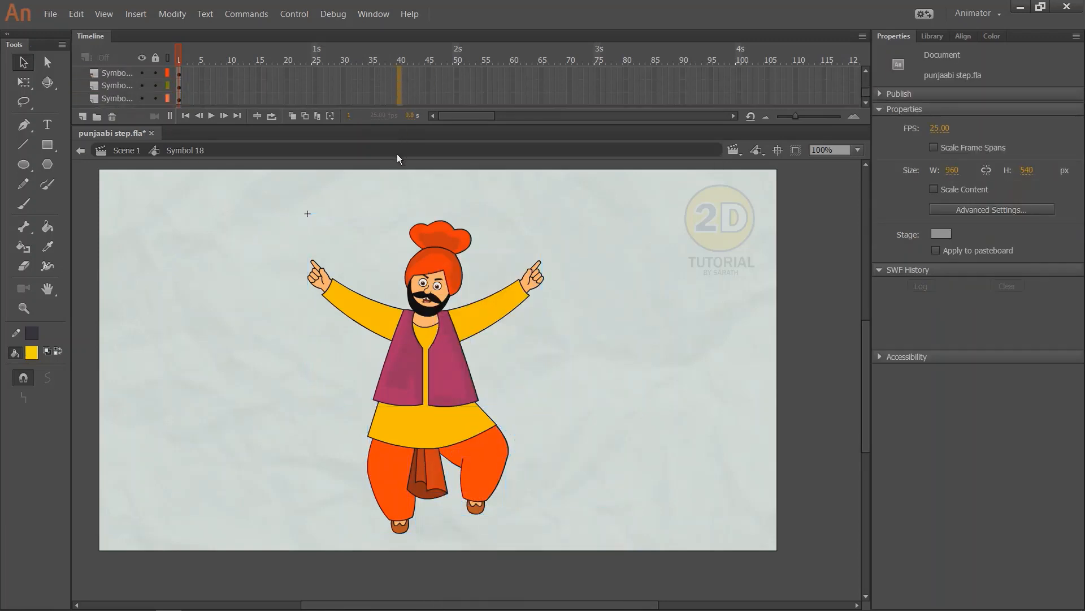
key("F6")
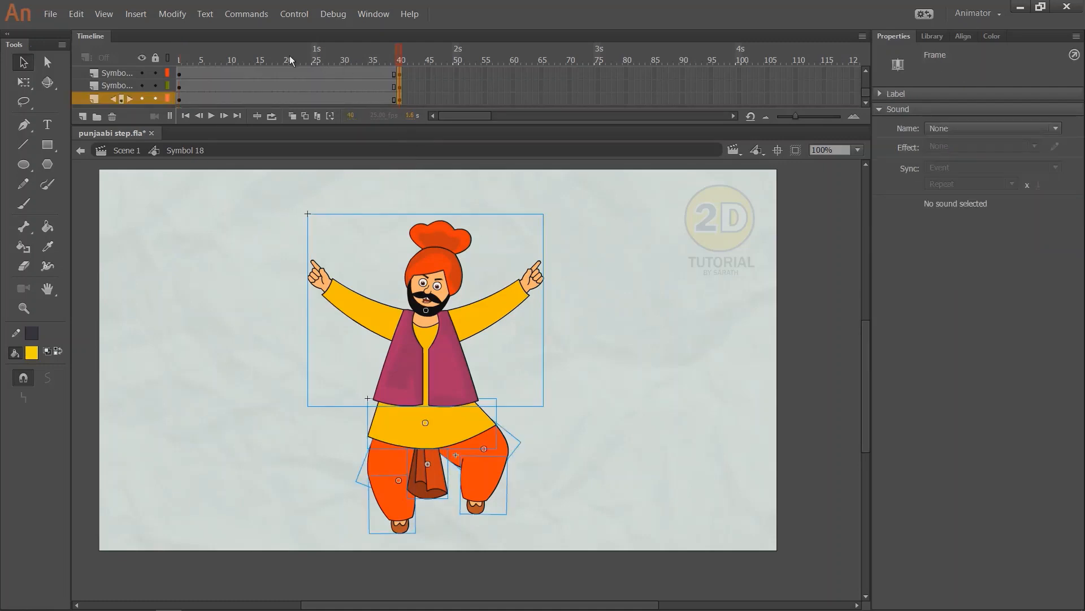
left_click(269, 55)
left_click(234, 56)
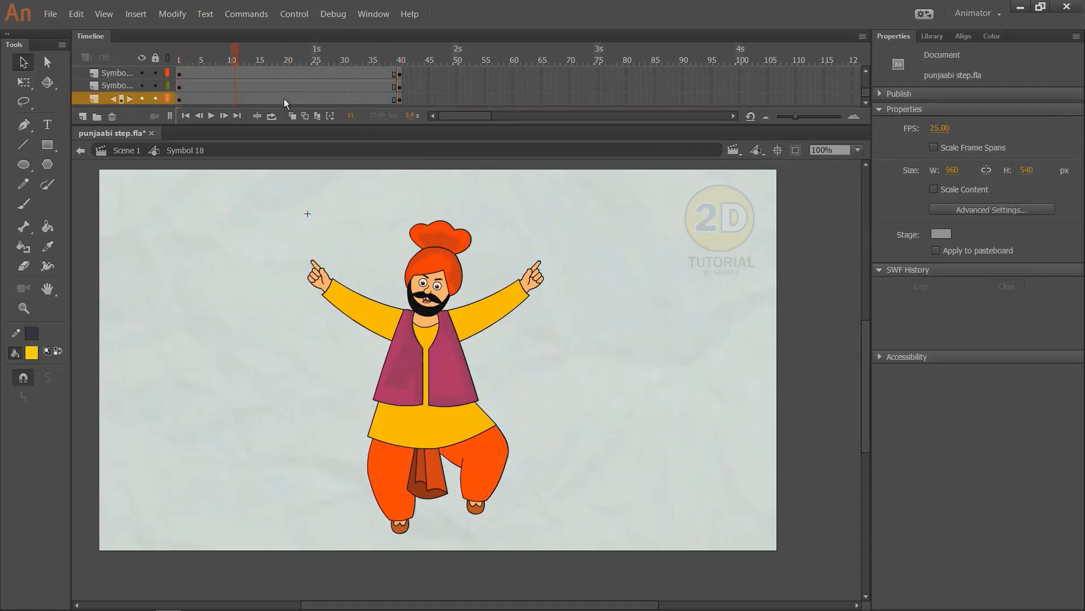
left_click_drag(284, 99, 286, 40)
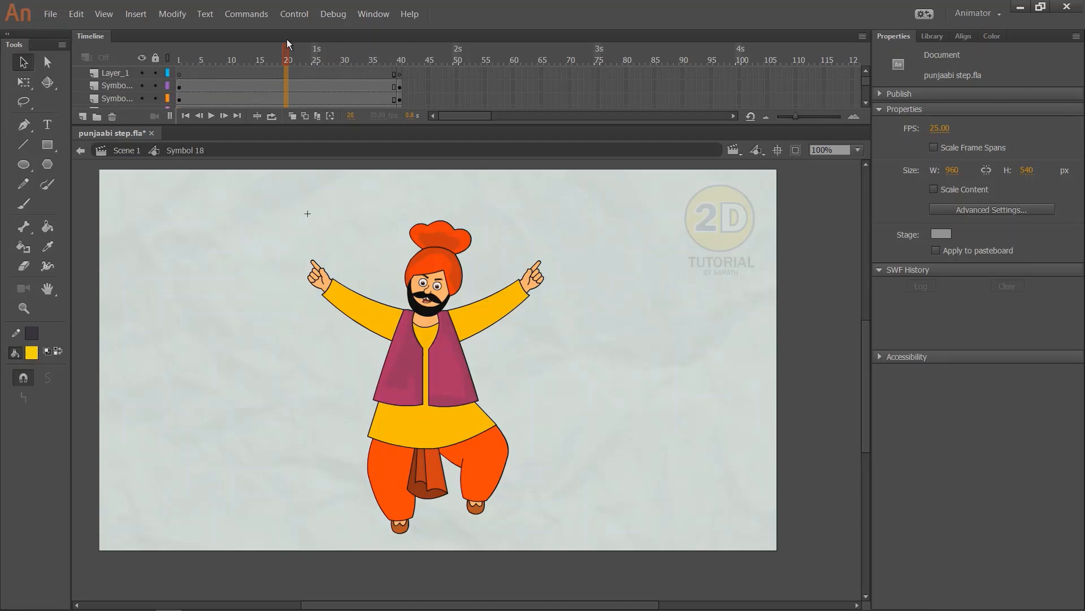
key("F6")
left_click(198, 263)
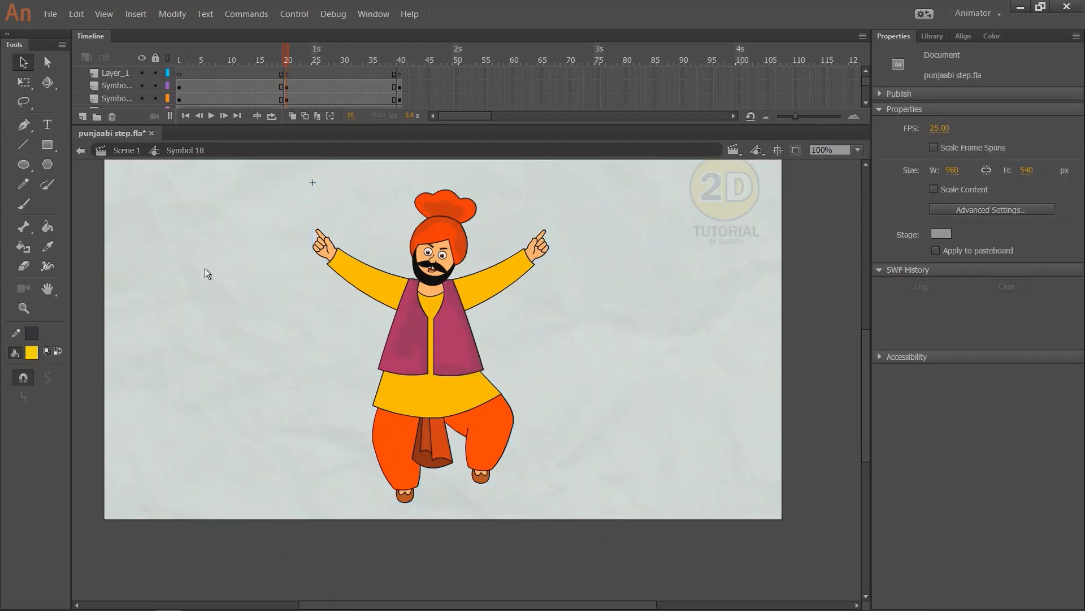
- At frame 20, rotate the raised leg's thigh downward and position its lower leg beneath it, level with the other foot
left_click_drag(540, 369, 542, 347)
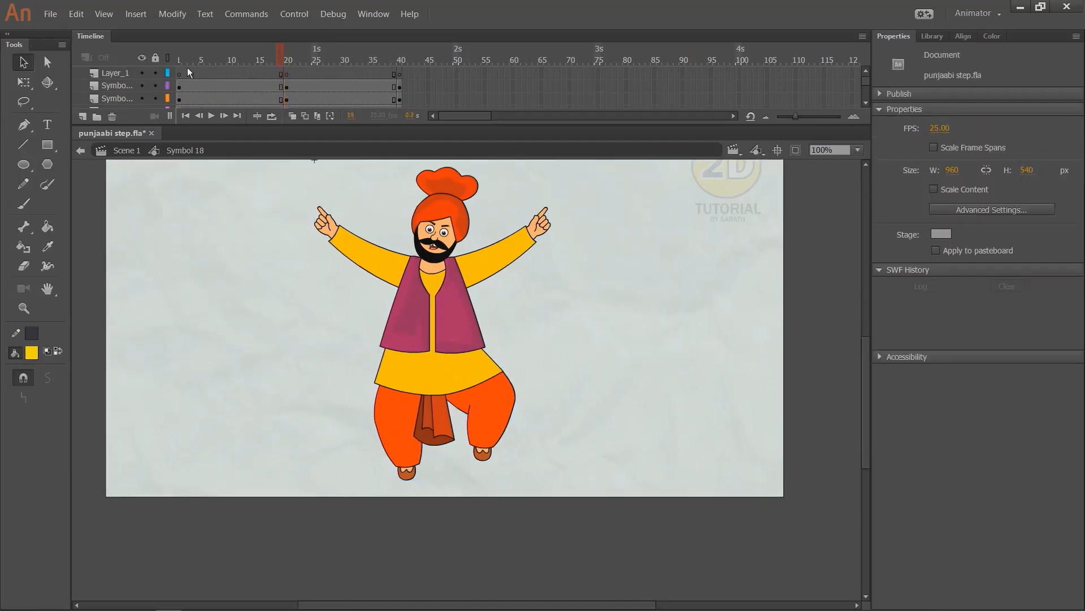
key("shift+comma")
left_click(507, 389)
key("ctrl+equal")
key("q")
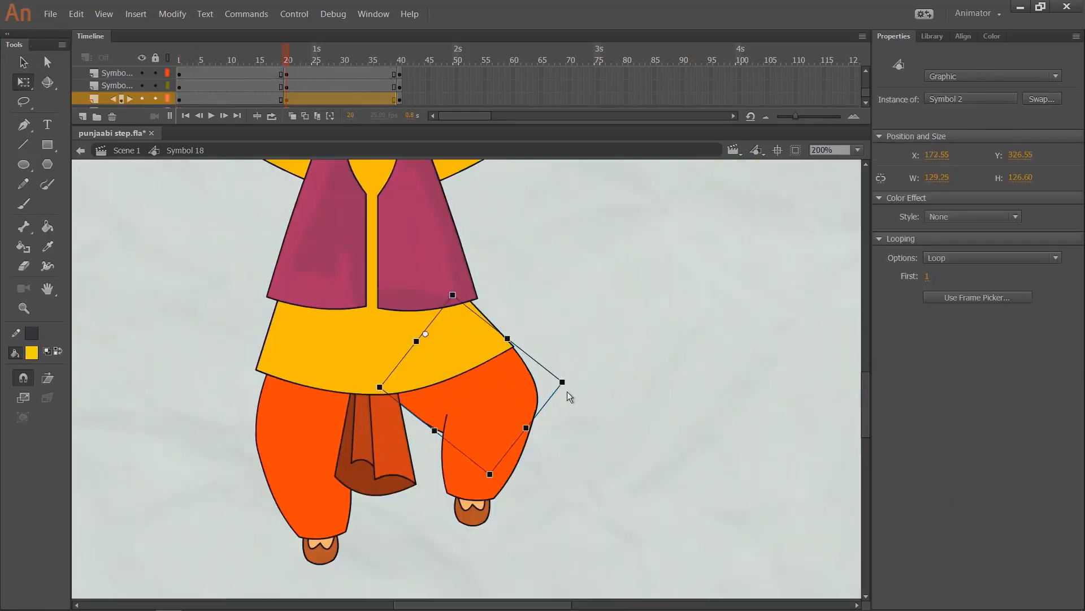
left_click_drag(568, 391, 493, 423)
left_click(507, 455)
key("Left")
key("Left")
key("Left")
left_click(542, 370)
- Rotate the same thigh slightly further and nudge it down and right until it joins its lower leg
left_click(495, 340)
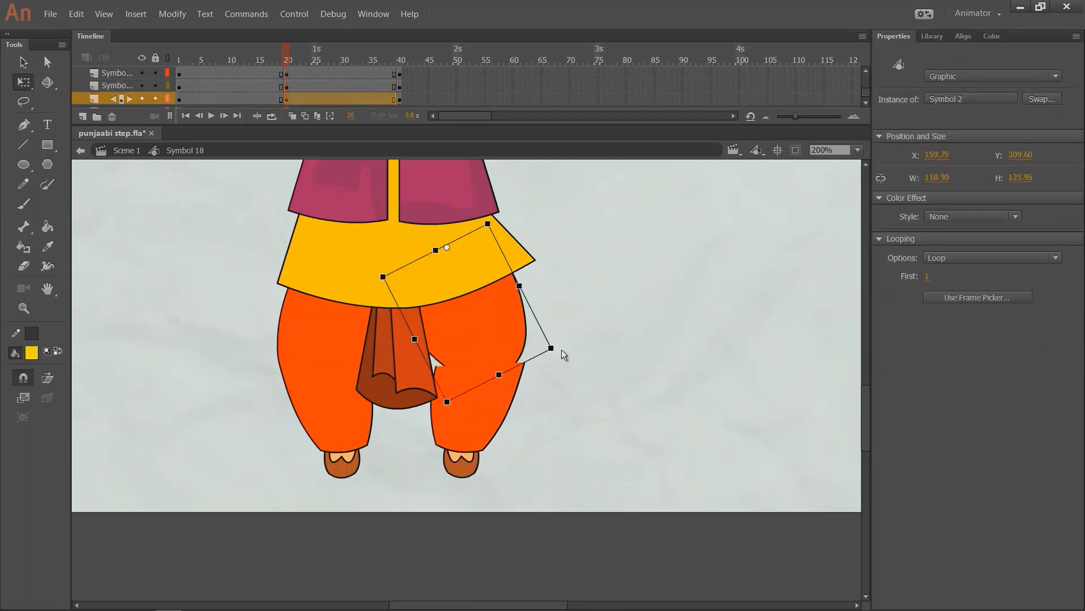
left_click_drag(561, 349, 515, 355)
key("Down")
key("Down")
key("Down")
key("Down")
key("Down")
key("Down")
key("Down")
key("Down")
key("Down")
key("Down")
key("Right")
key("Right")
key("Right")
key("Right")
key("Right")
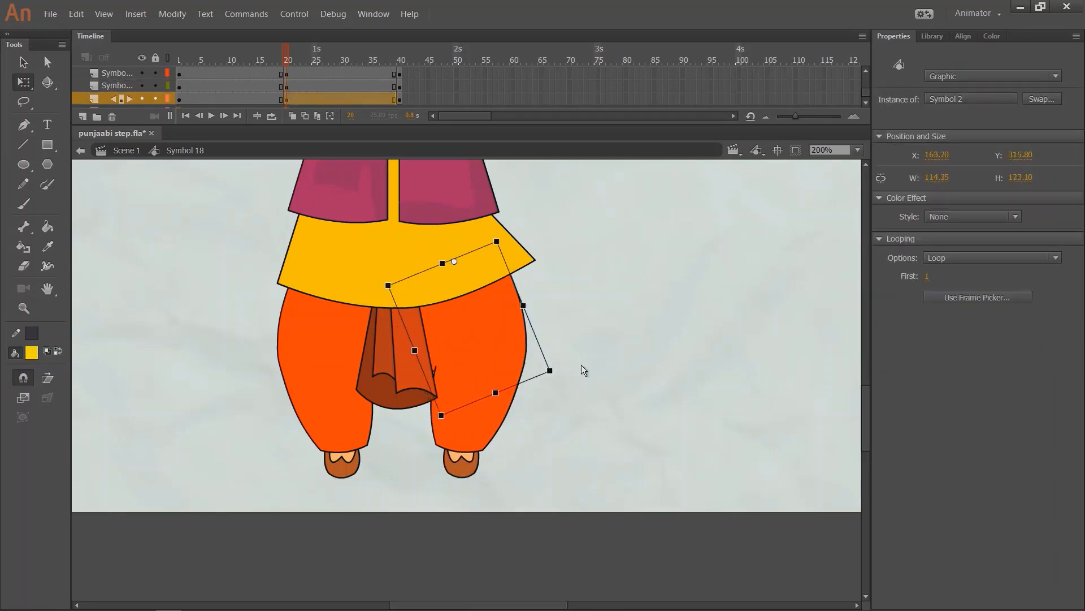
left_click(660, 370)
scroll(415, 355, "left", 1)
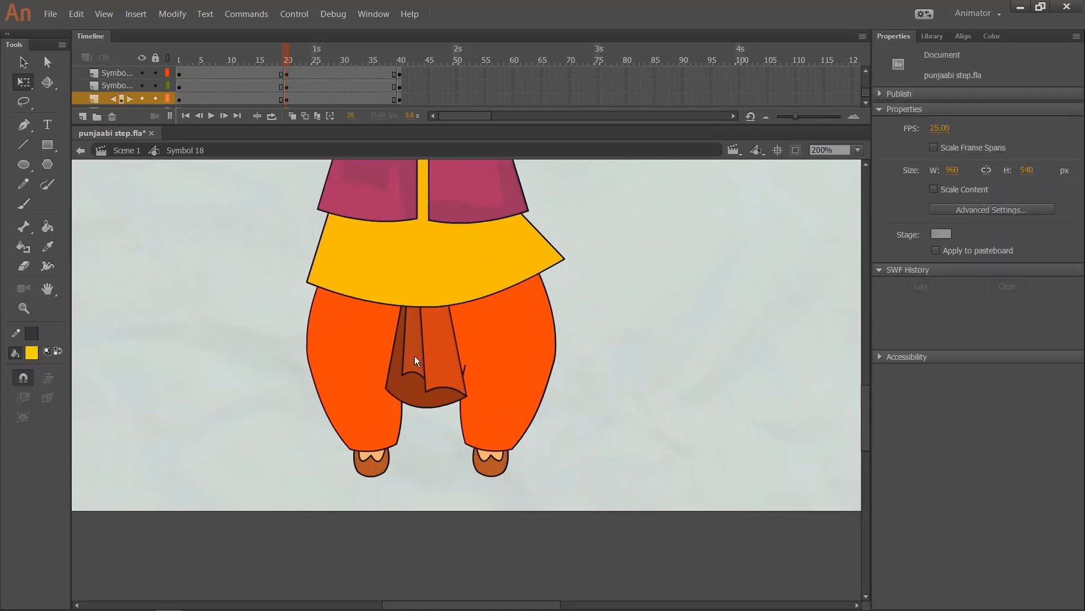
- At frame 20, rotate the other leg's thigh outward and move its lower leg and foot up and outward to join it
left_click(331, 327)
left_click_drag(287, 381, 246, 328)
mouse_move(286, 54)
left_mouse_down()
mouse_move(272, 58)
mouse_move(294, 59)
left_mouse_up()
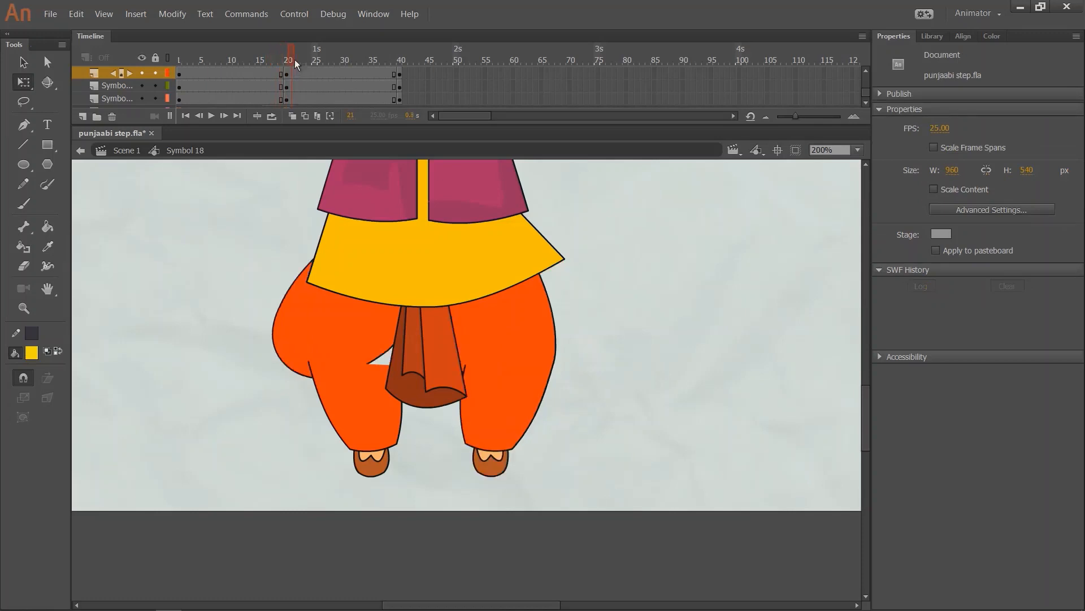
left_click(354, 422)
mouse_move(337, 391)
left_mouse_down()
mouse_move(300, 369)
mouse_move(348, 389)
mouse_move(318, 391)
left_mouse_up()
left_click(213, 416)
left_click(254, 423)
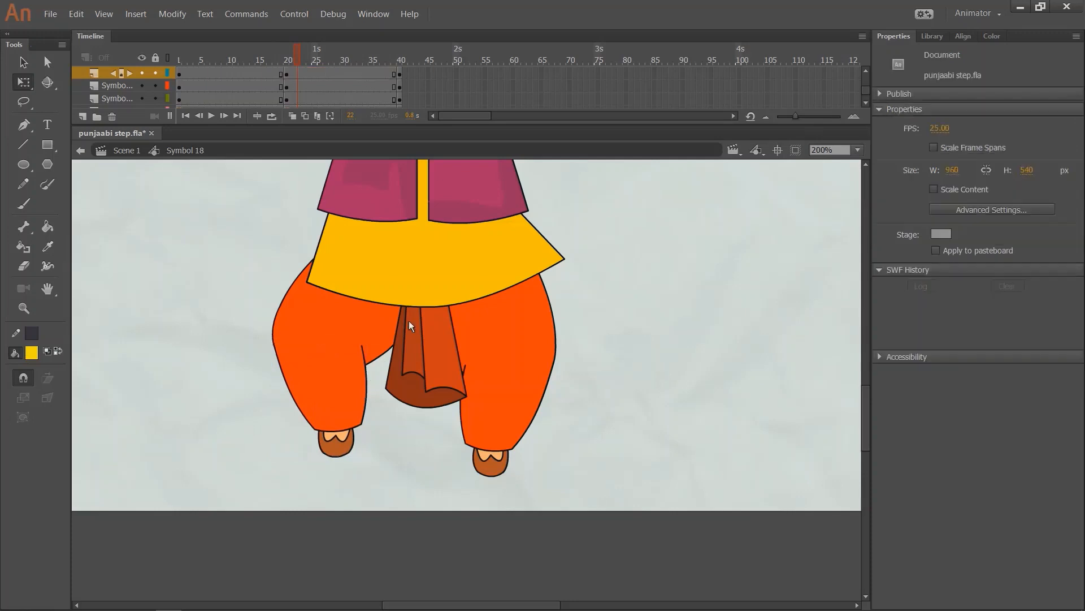
left_click(281, 59)
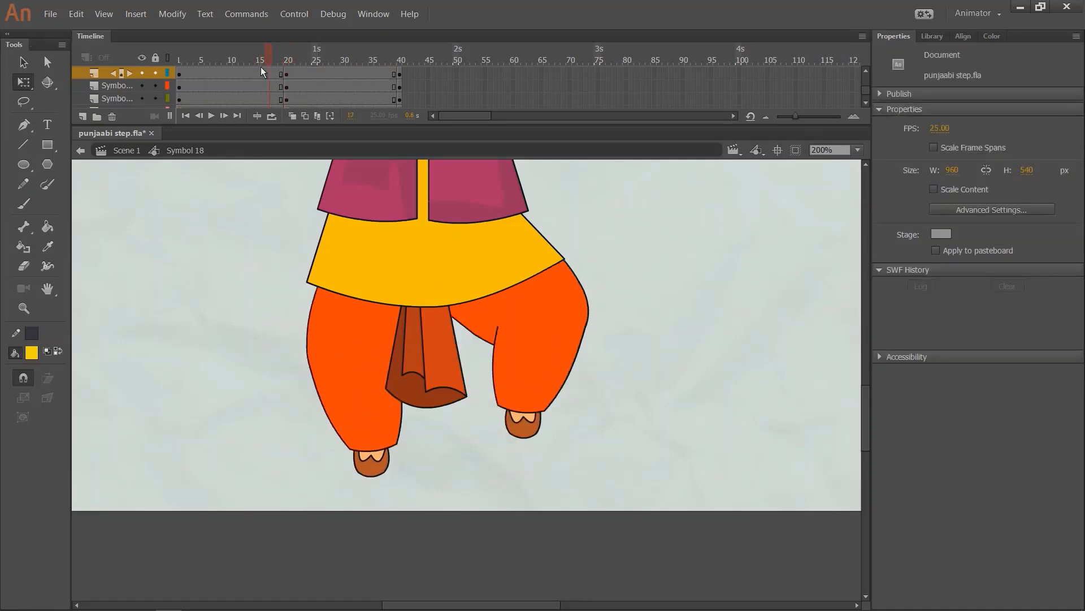
left_click(286, 71)
left_click(298, 62)
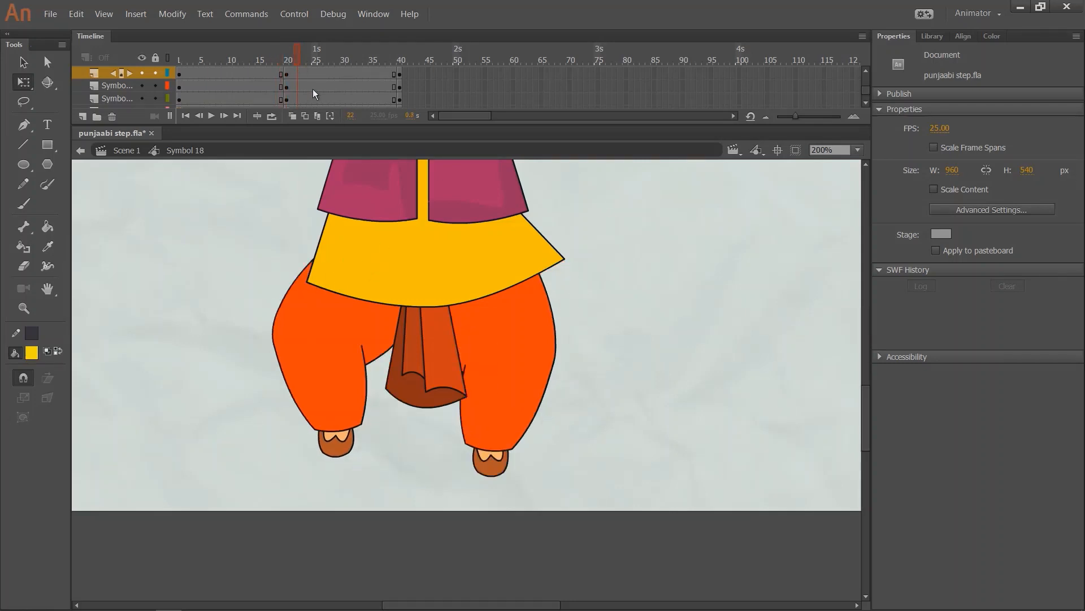
key("v")
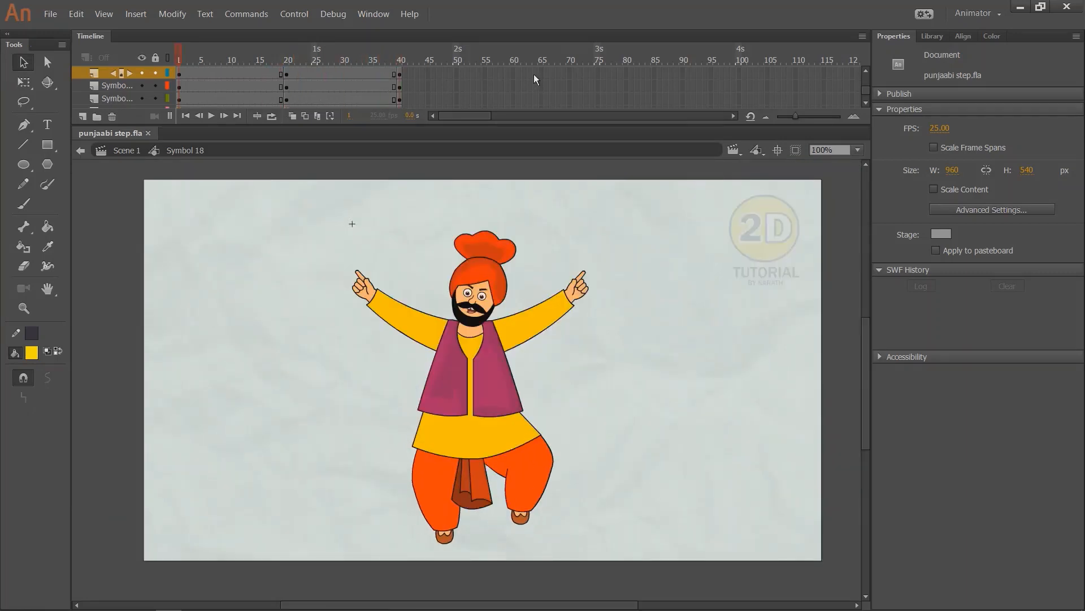
- Copy the frame 20 pose on all layers to frame 5
left_click(288, 62)
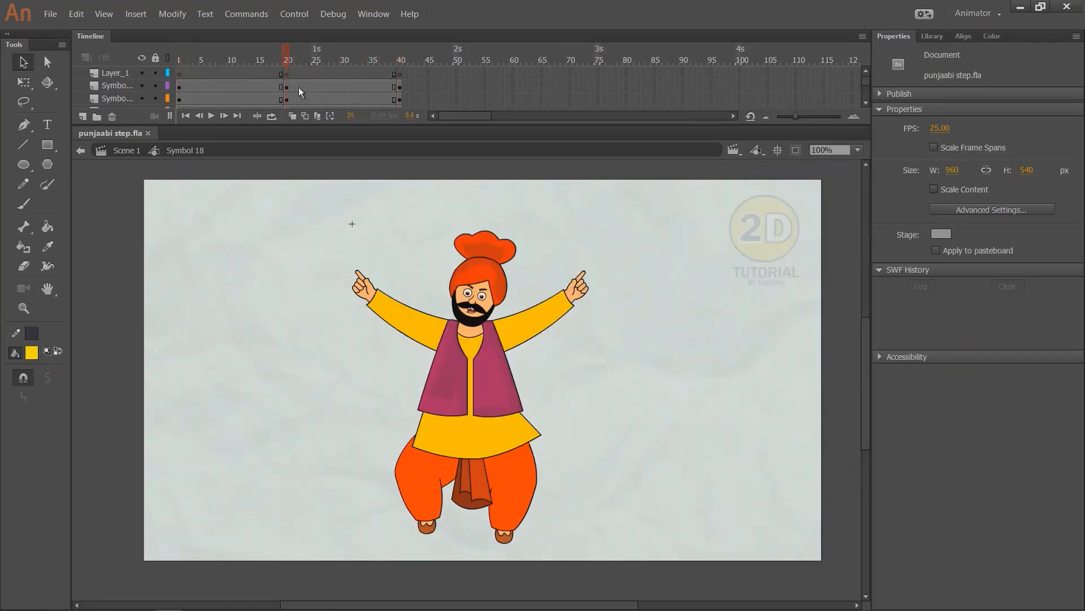
left_click_drag(287, 74, 300, 142)
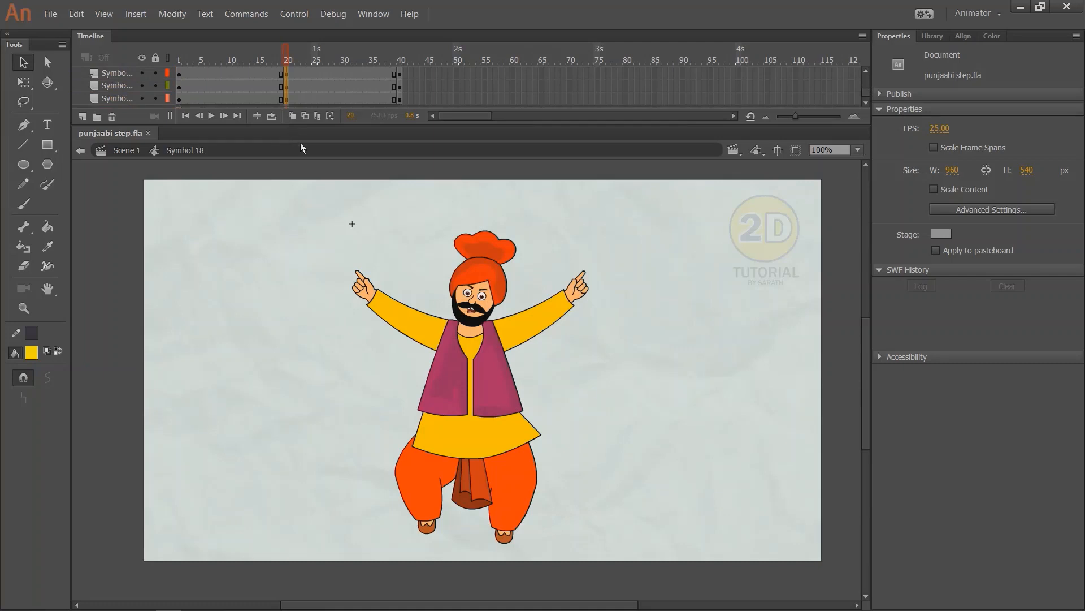
left_click_drag(286, 100, 213, 107)
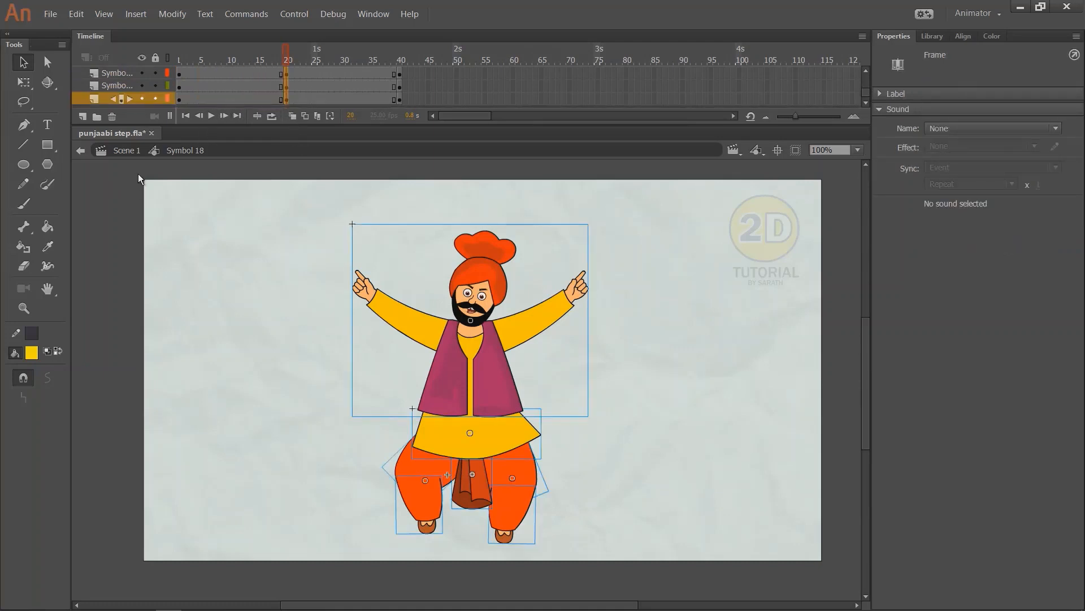
left_click(202, 93)
key("ctrl+alt+v")
left_click_drag(202, 58, 189, 60)
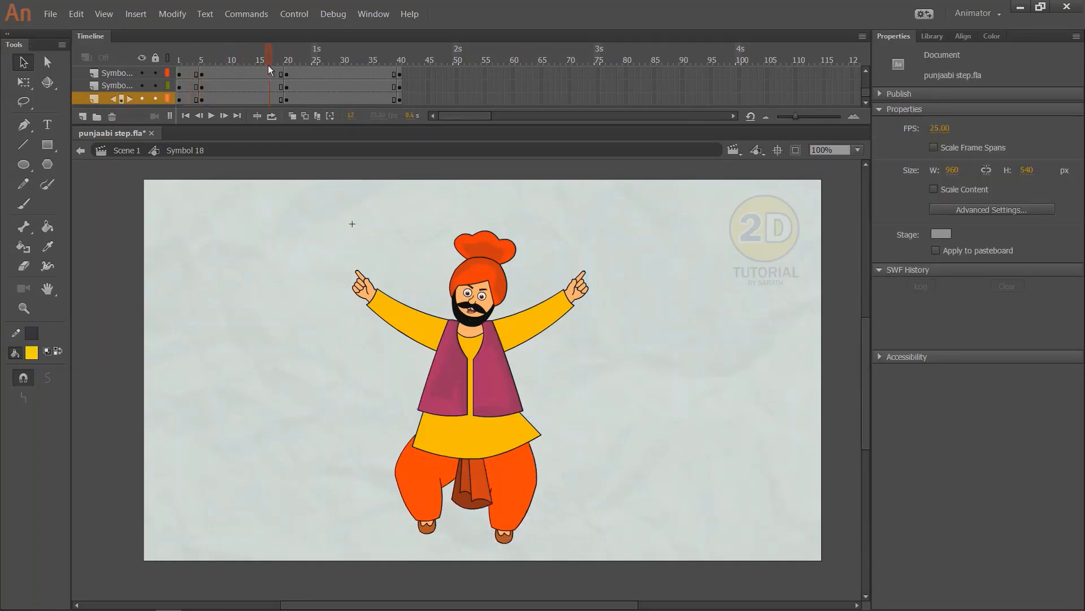
- Copy the frame 40 pose on all layers to frame 25
left_click(344, 73)
key("Return")
left_click(286, 85)
mouse_move(291, 82)
left_mouse_down()
mouse_move(266, 80)
mouse_move(282, 79)
left_mouse_up()
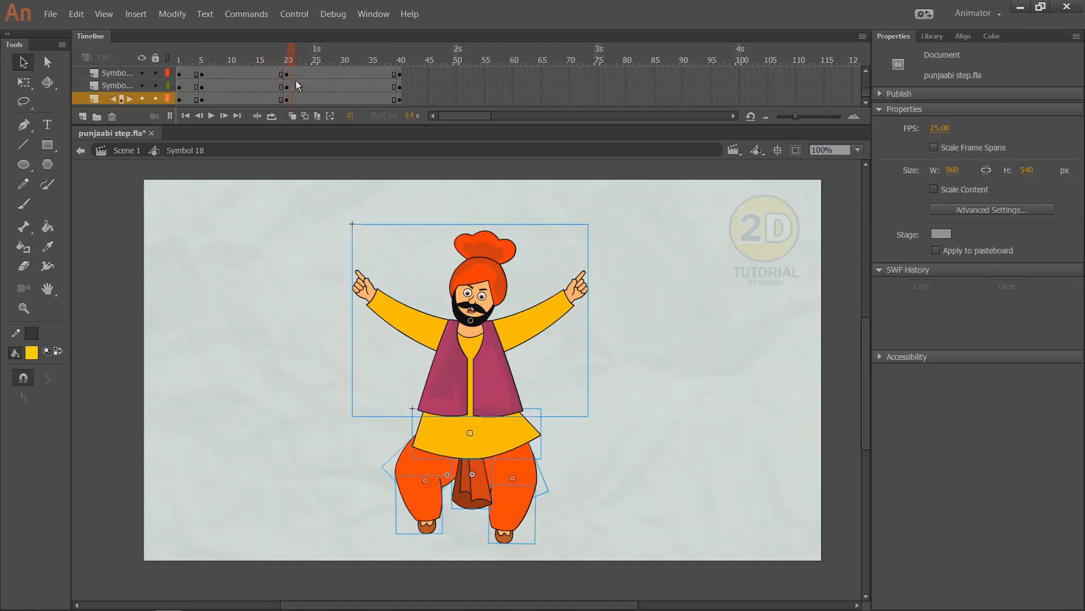
left_click(399, 100)
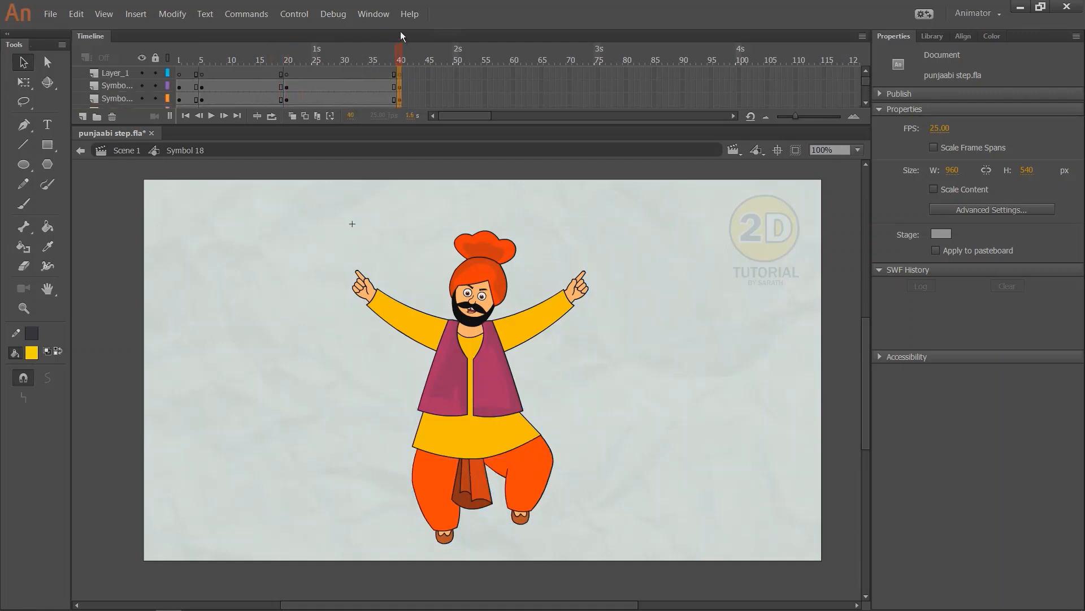
left_click_drag(398, 74, 343, 101)
left_click_drag(314, 66, 337, 91)
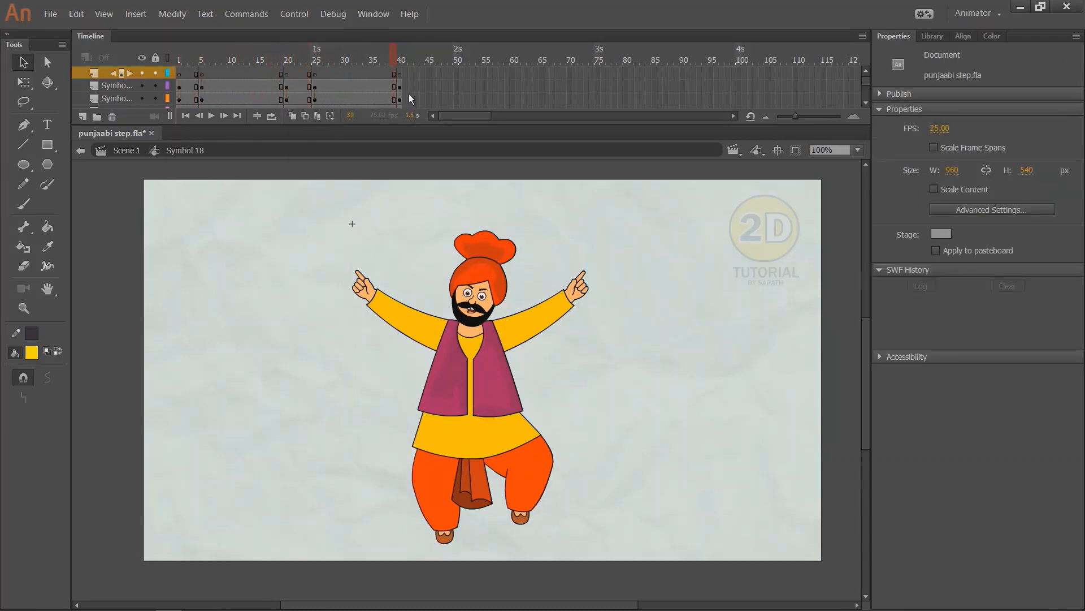
- Create classic tweens across the frames of all symbol layers, toggle their Sync option and play the animation
left_click_drag(409, 99, 273, 102)
left_click_drag(204, 98, 113, 95)
left_click(127, 85)
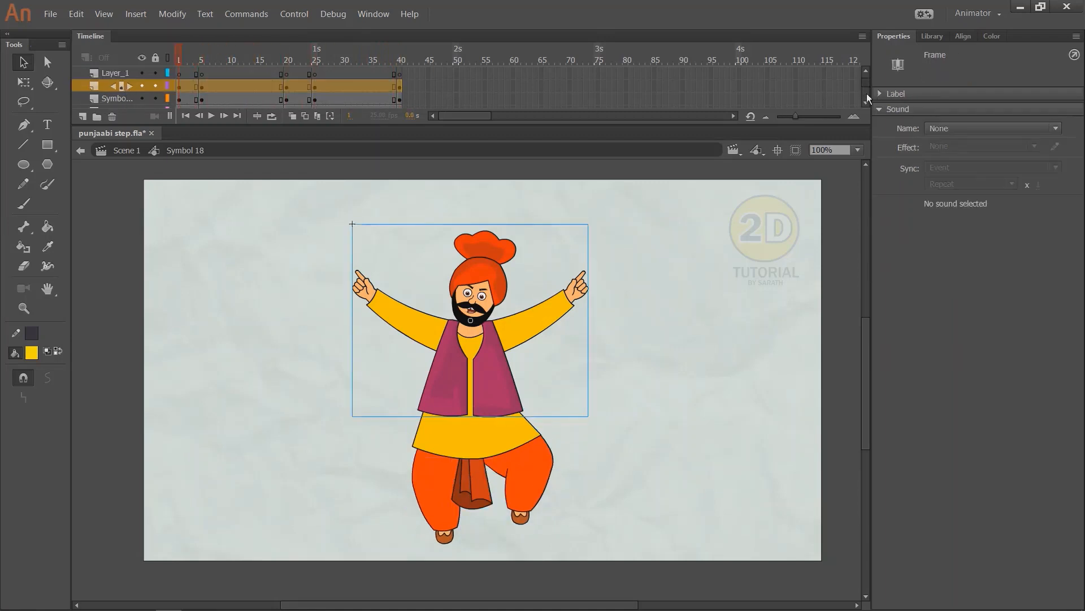
left_click_drag(866, 93, 175, 104)
left_click(120, 98, "shift")
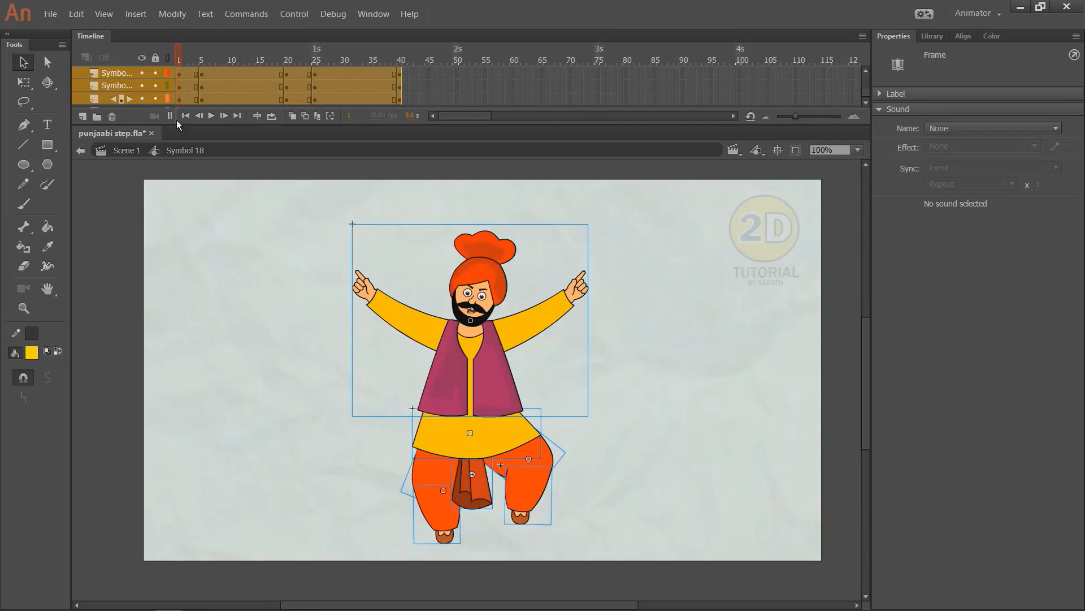
right_click(368, 94)
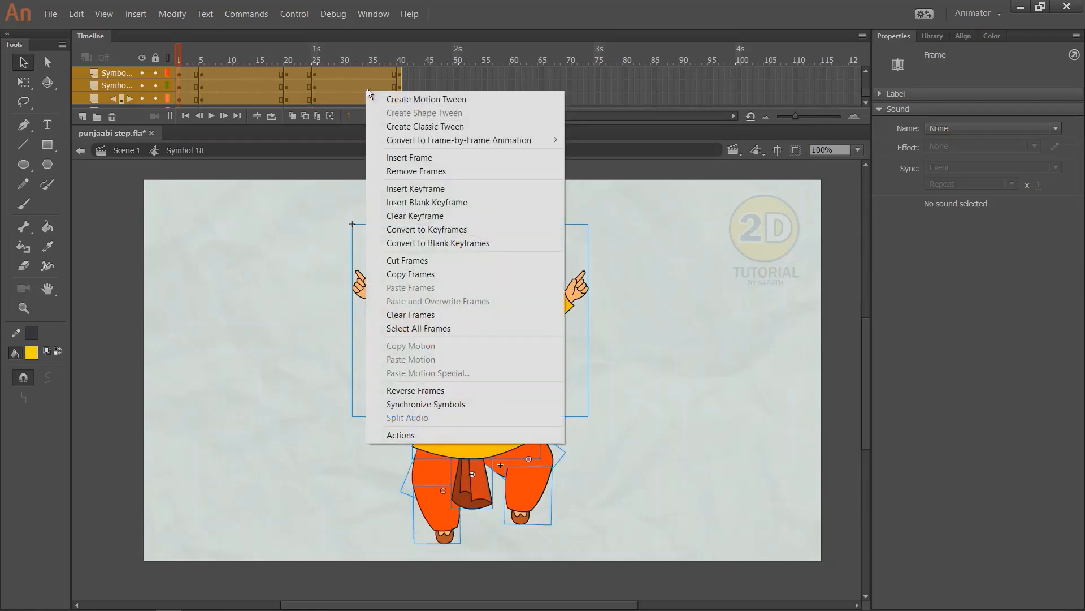
left_click(423, 127)
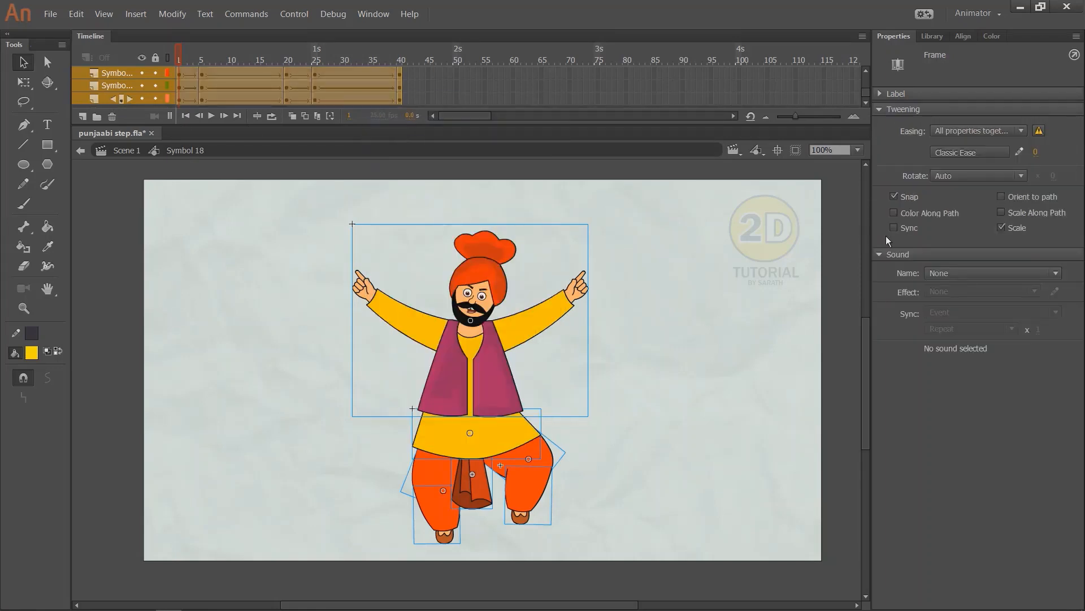
left_click(893, 227)
key("Return")
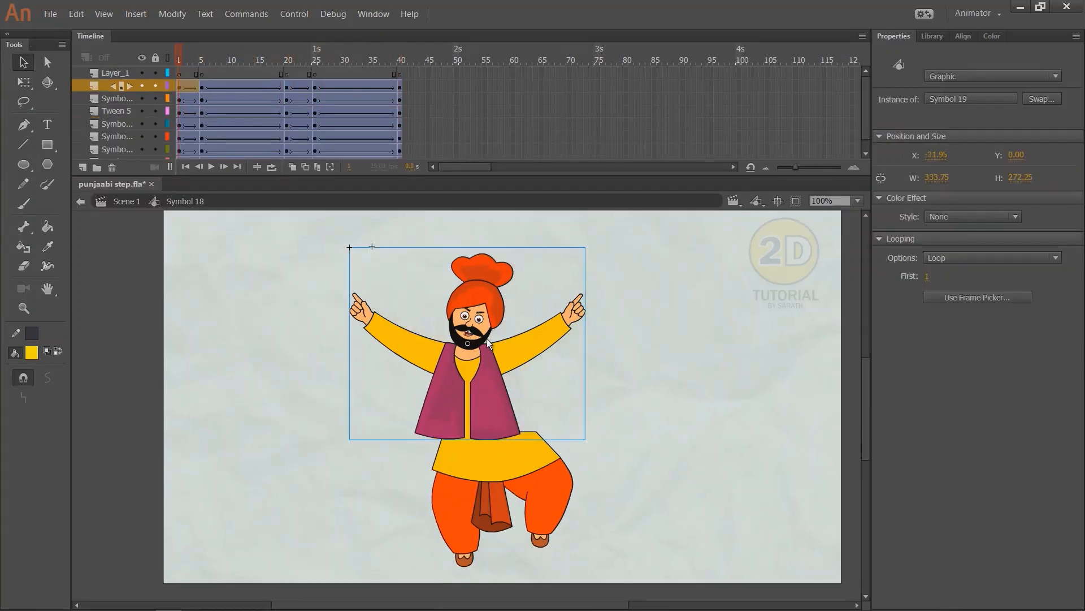
- Open the upper-body symbol for editing and distribute all its parts to separate layers
double_click(496, 325)
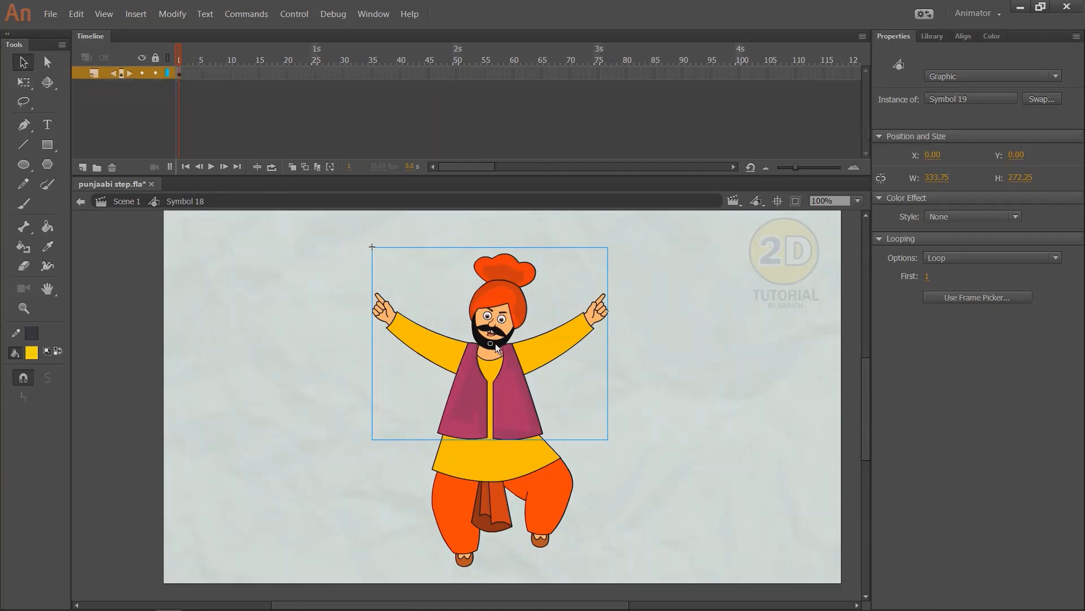
key("ctrl+a")
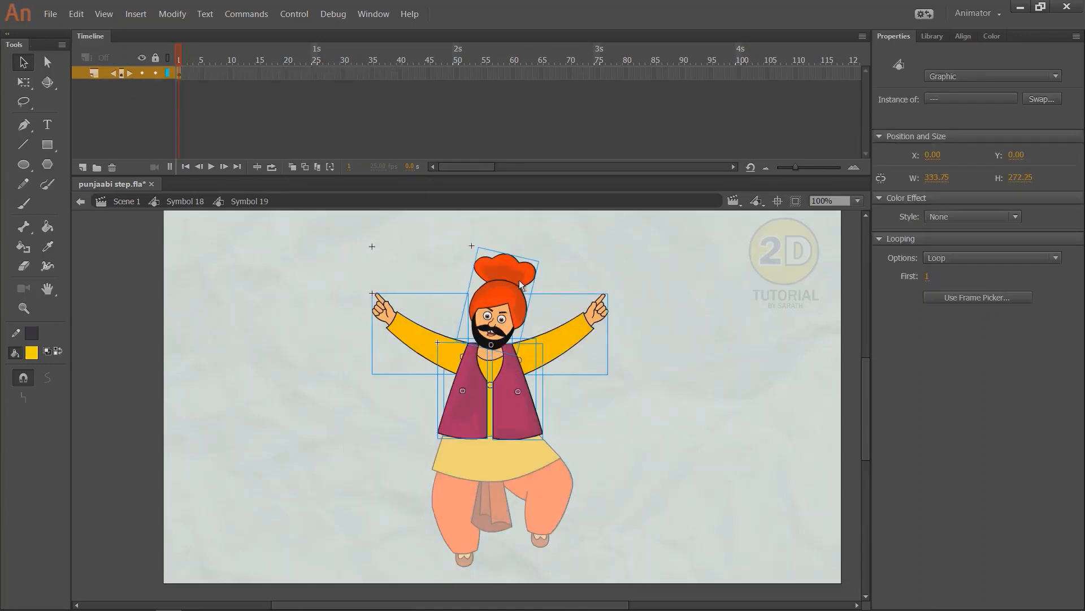
right_click(508, 292)
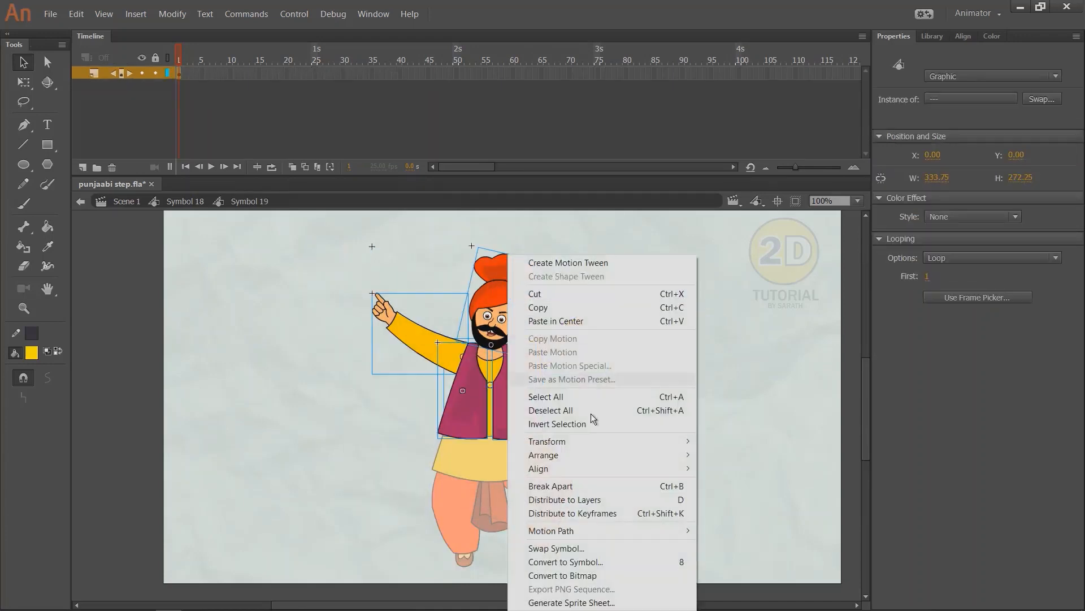
left_click(583, 497)
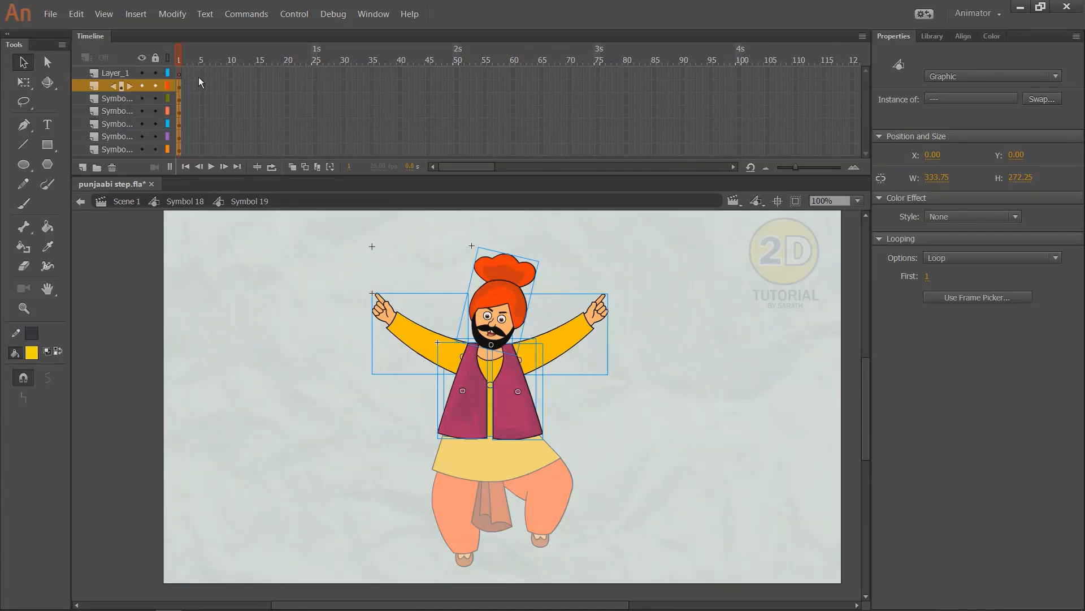
- Insert keyframes on all upper-body part layers at frame 5 and at frame 3
left_click_drag(199, 77, 199, 150)
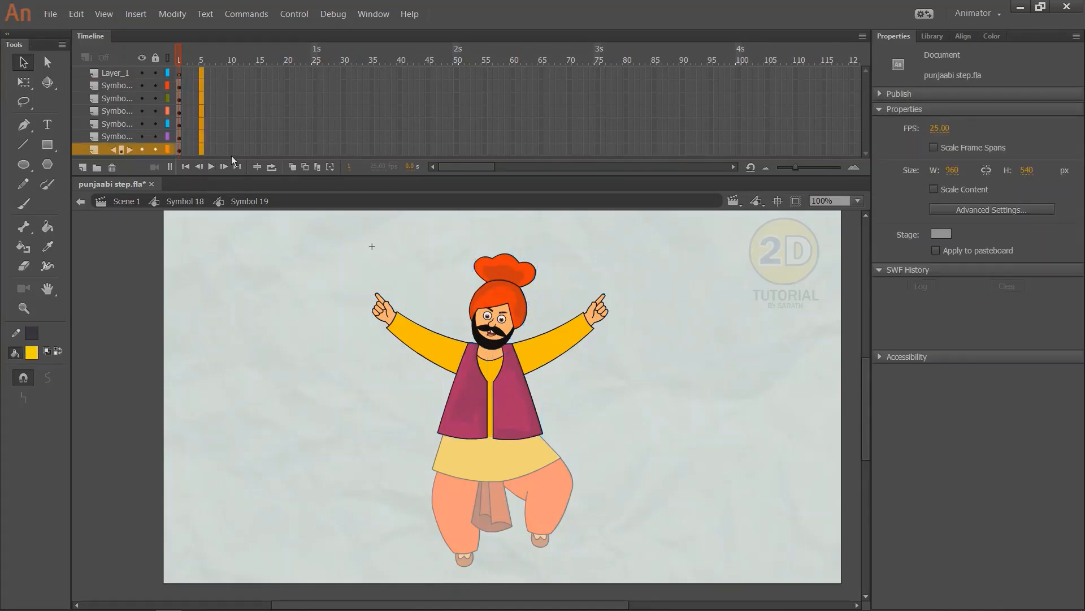
left_click(177, 81)
left_click_drag(191, 77, 193, 167)
key("F6")
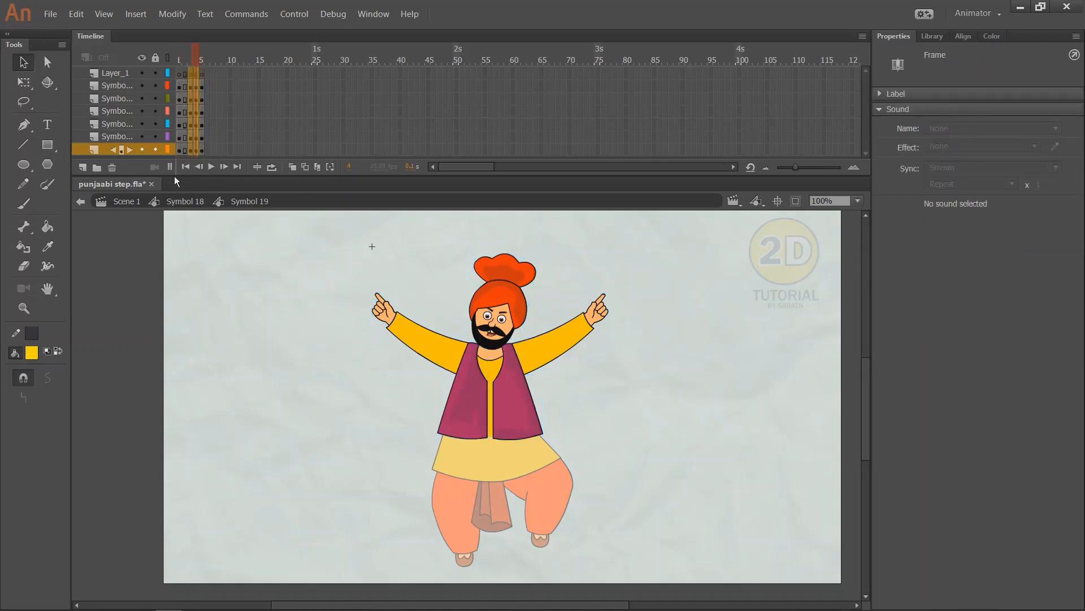
key("ctrl+z")
left_click_drag(191, 81, 189, 160)
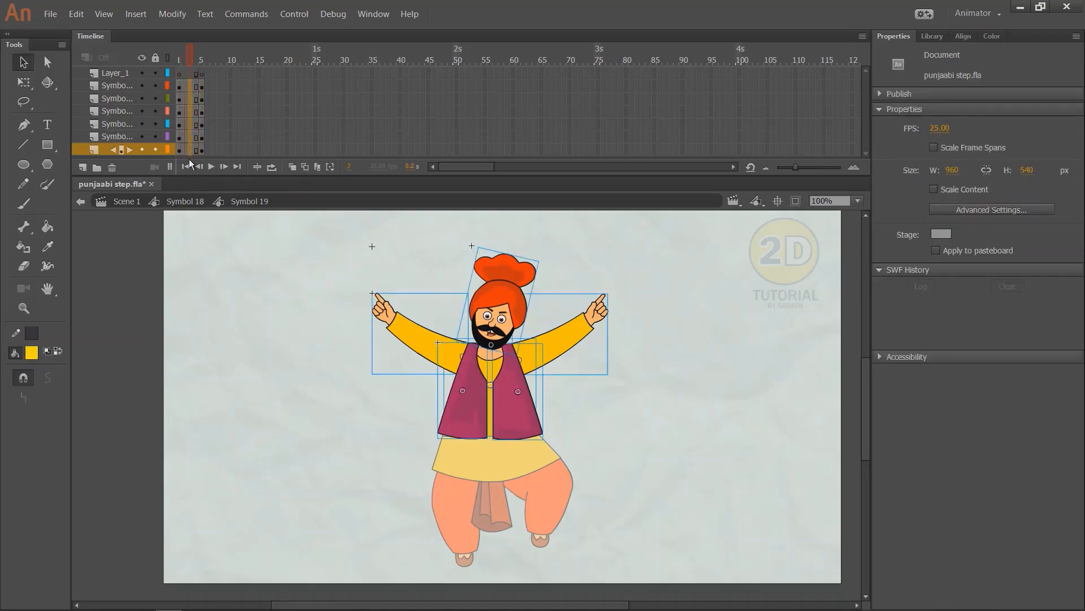
key("F6")
- At frame 3, select both arms together and nudge them slightly upward
key("ctrl+=")
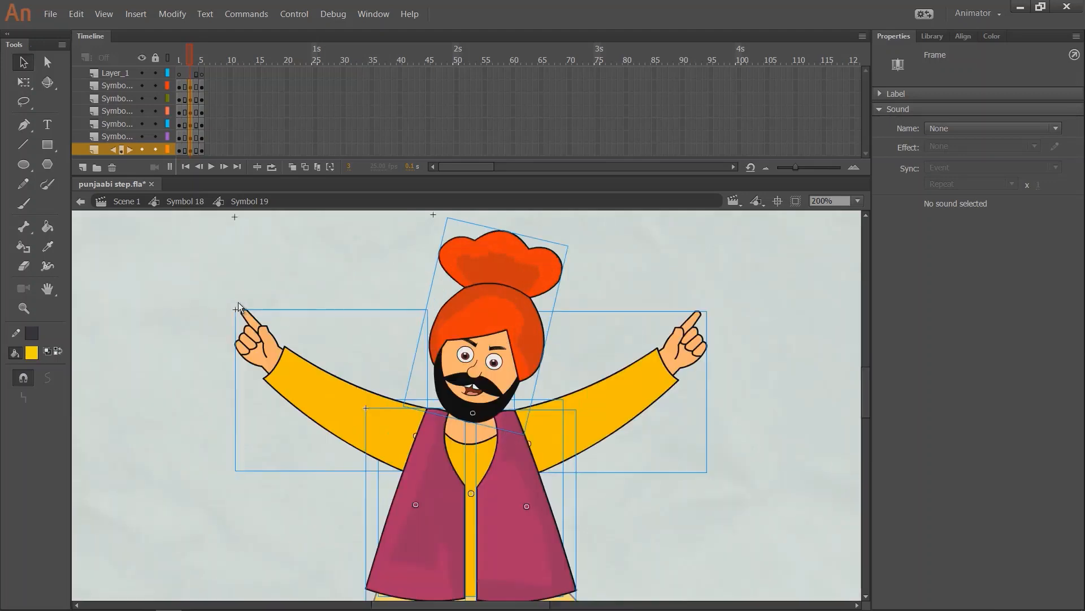
left_click(330, 297)
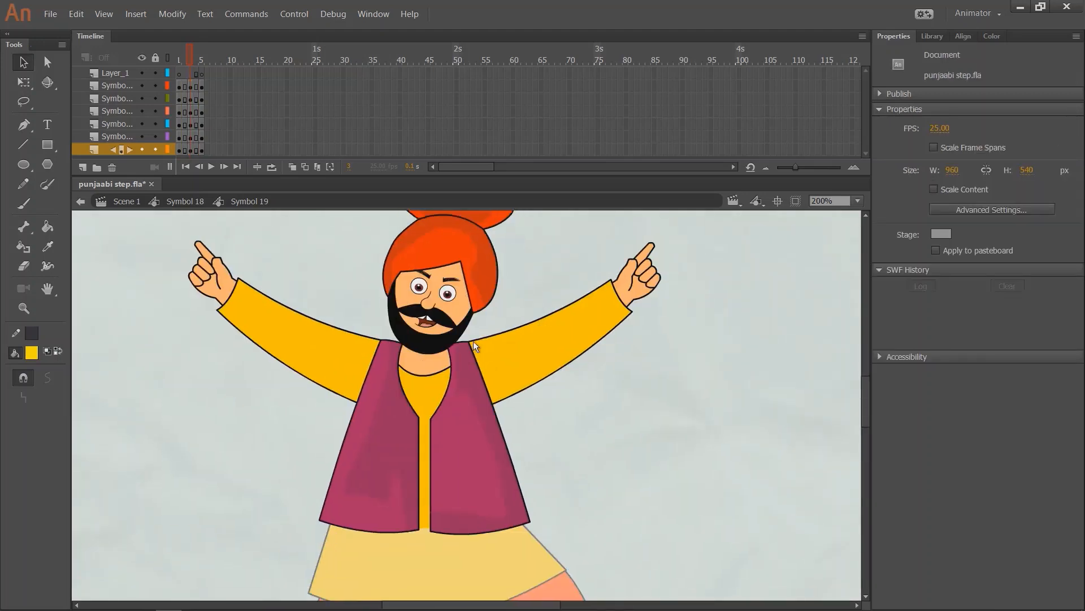
left_click_drag(473, 341, 484, 362)
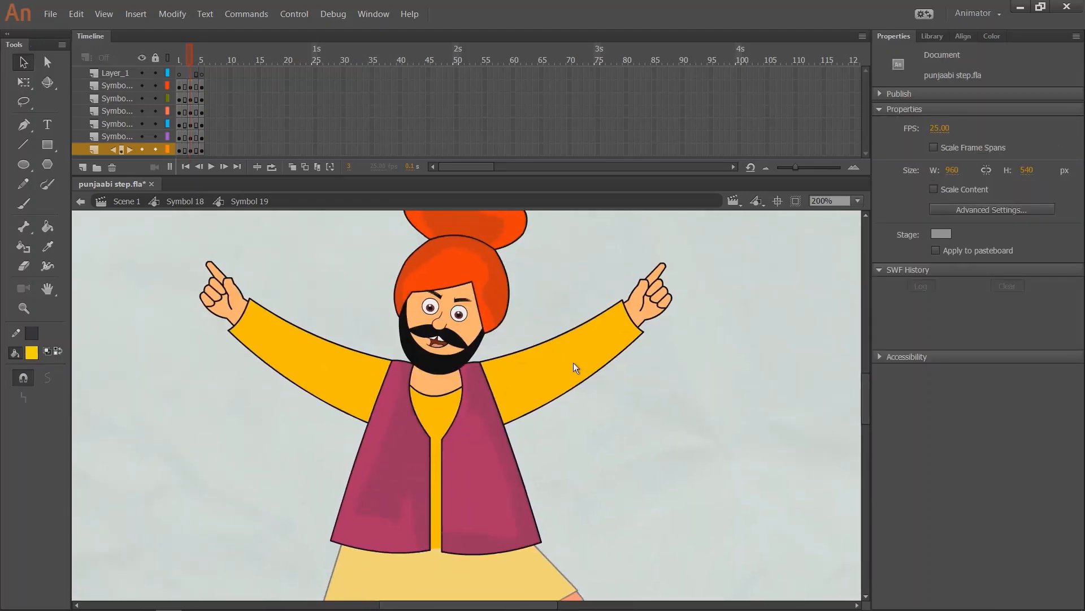
left_click(537, 369)
left_click(352, 374, "shift")
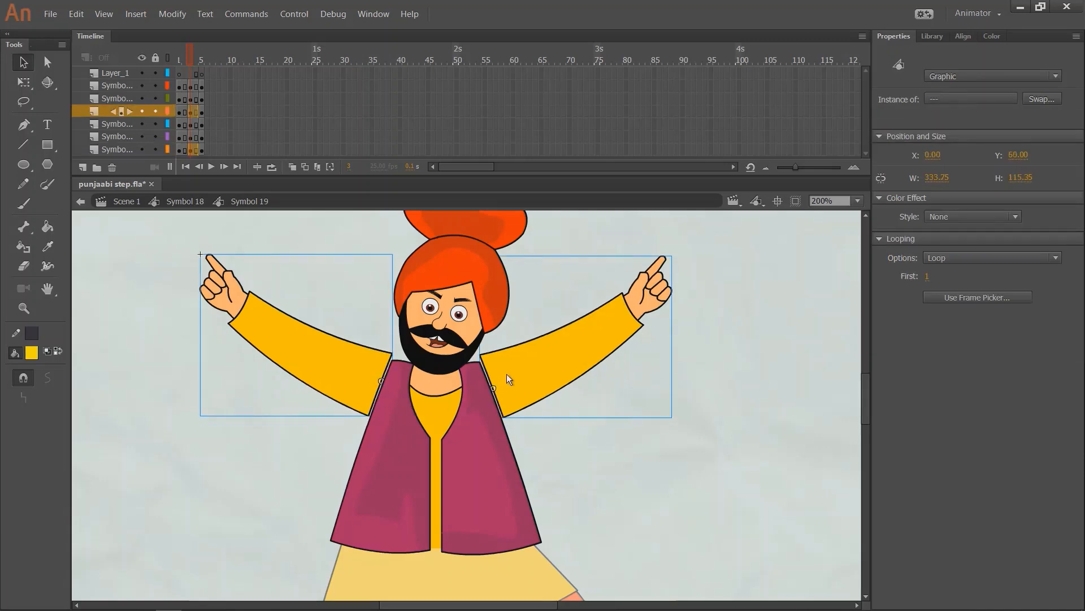
key("Up")
key("Up")
key("Up")
key("Up")
key("Up")
left_click(555, 410)
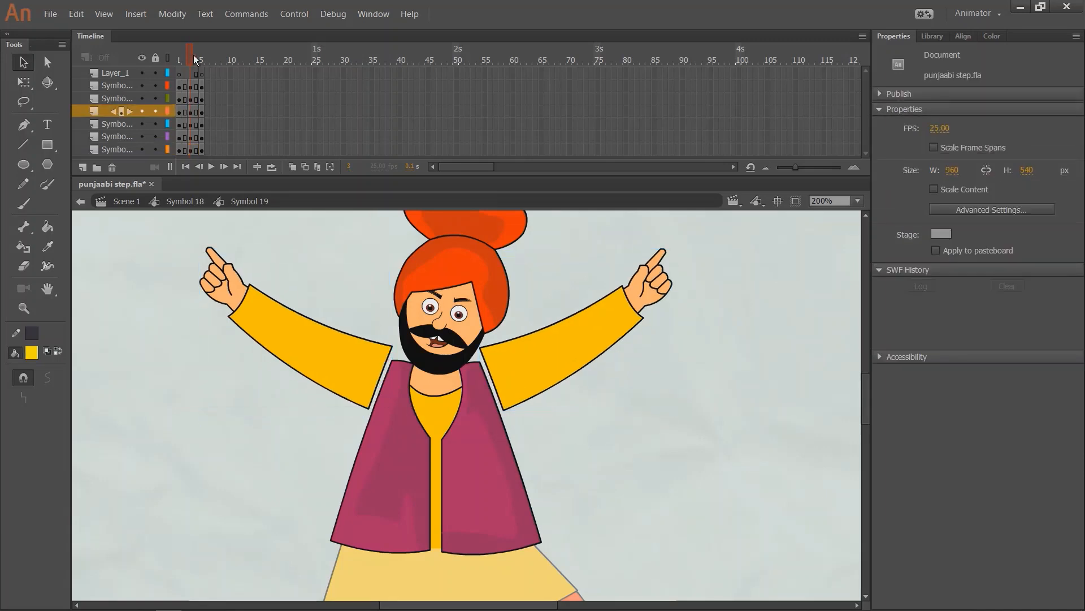
mouse_move(194, 56)
left_mouse_down()
mouse_move(174, 62)
mouse_move(191, 62)
left_mouse_up()
- At frame 3, stretch the top of both vest halves upward until the shoulders meet the raised arms
left_click(470, 422)
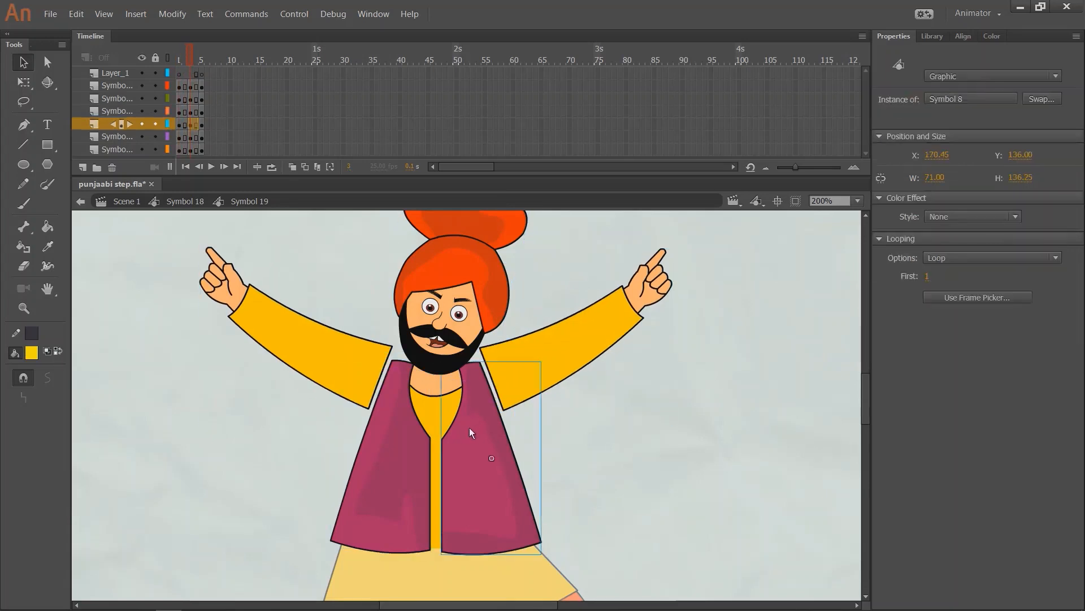
key("ctrl+=")
left_click(268, 332, "shift")
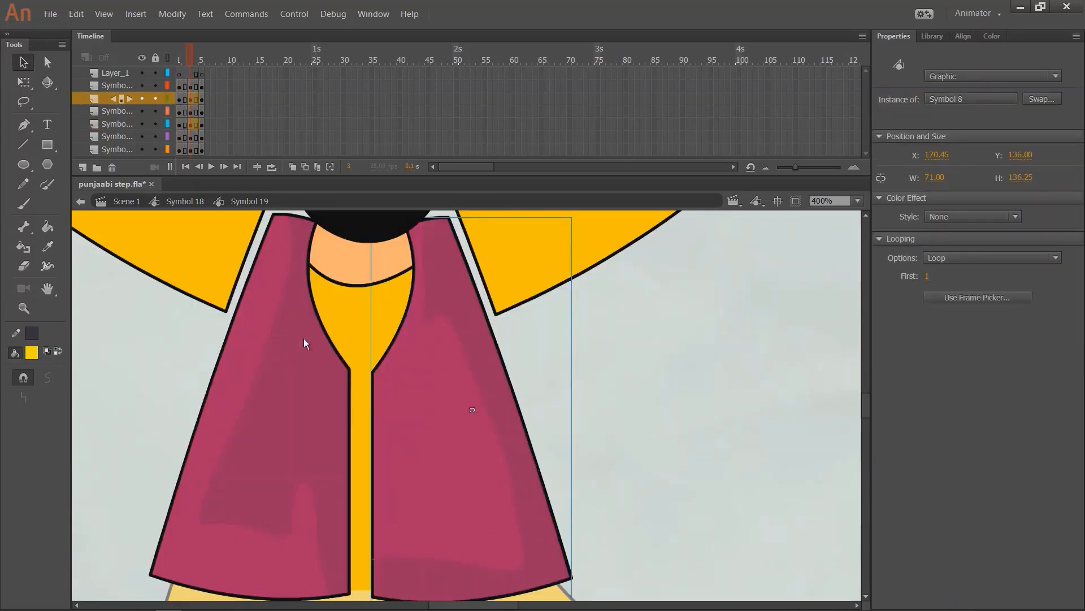
scroll(295, 363, "up", 5)
key("q")
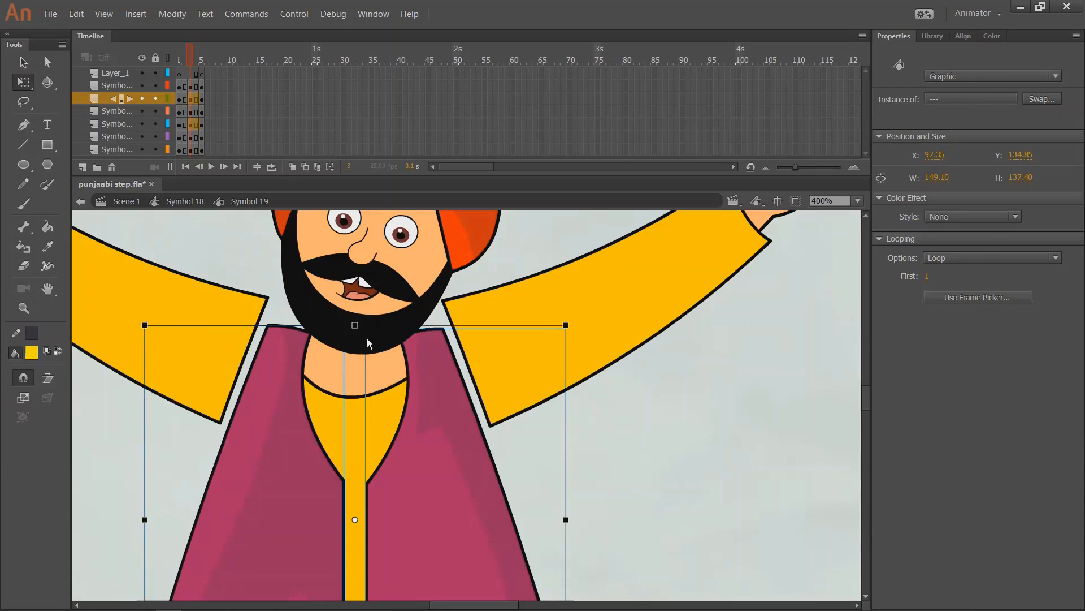
left_click(644, 439)
left_click(447, 438)
left_click(281, 454, "shift")
left_click_drag(355, 325, 359, 296)
left_click(643, 401)
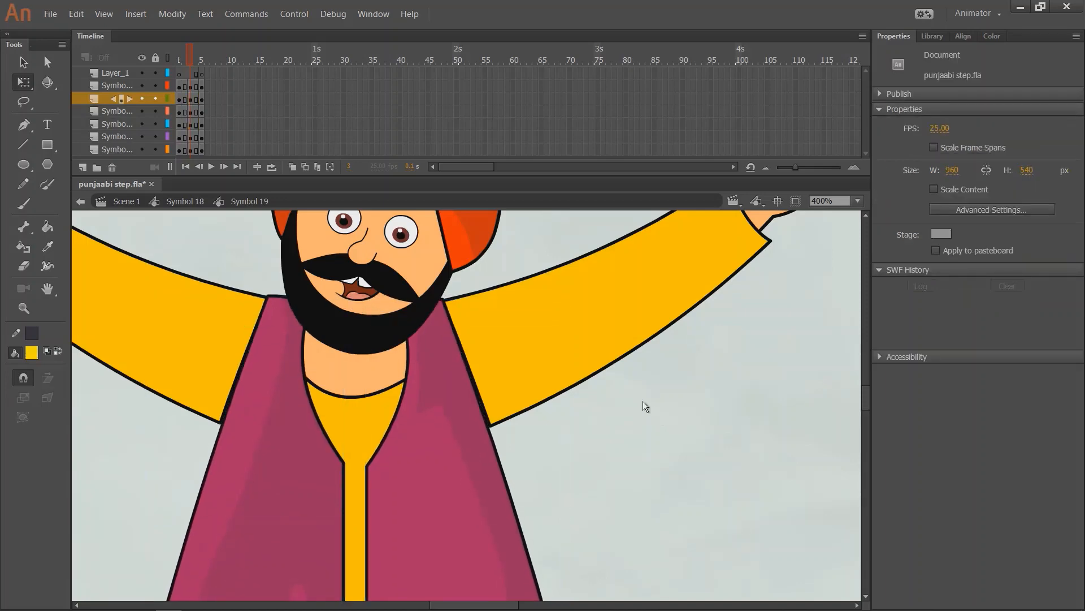
key("ctrl+minus")
mouse_move(192, 57)
left_mouse_down()
mouse_move(170, 59)
mouse_move(188, 59)
left_mouse_up()
- At frame 3, move the arm beside the turban's right edge slightly inward so it sits against the vest
key("v")
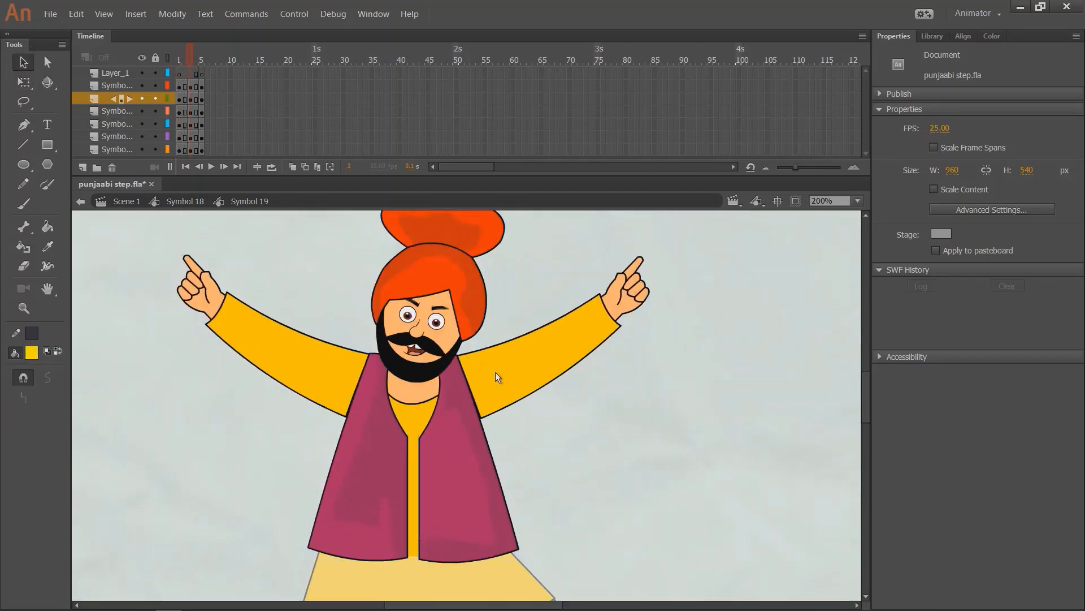
left_click(500, 368)
key("ctrl+equal")
left_click_drag(476, 366, 467, 365)
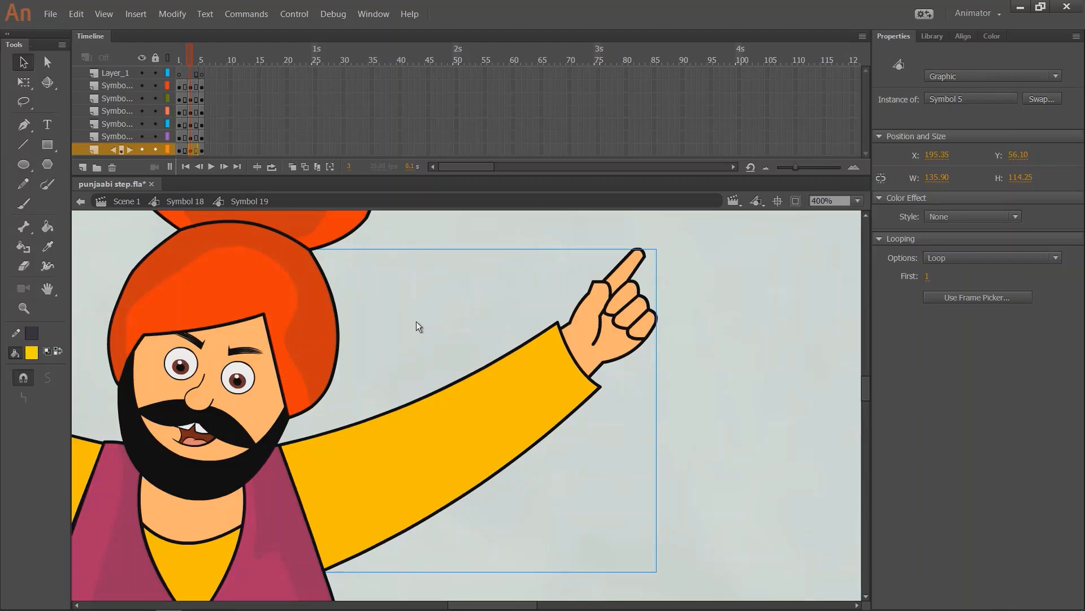
- At frame 3, nudge the arm on the other side of the body slightly so it sits against the vest edge
scroll(327, 352, "left", 3)
left_click(202, 413)
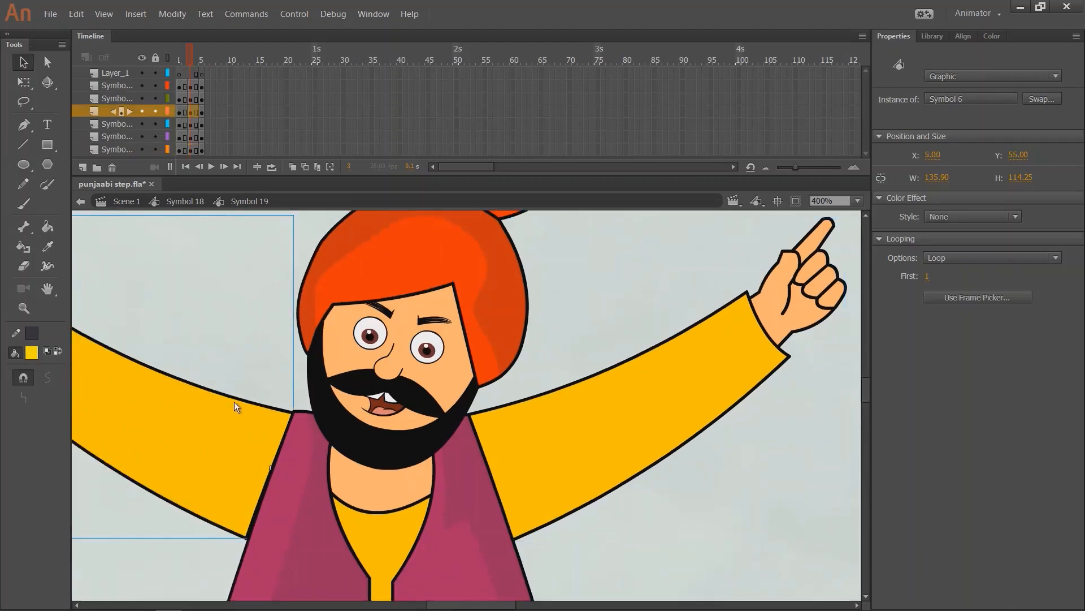
left_click_drag(234, 402, 234, 367)
key("ctrl+minus")
- Create classic tweens on all upper-body part layers across frames 1 to 5 and play the result
left_click_drag(186, 64, 131, 111)
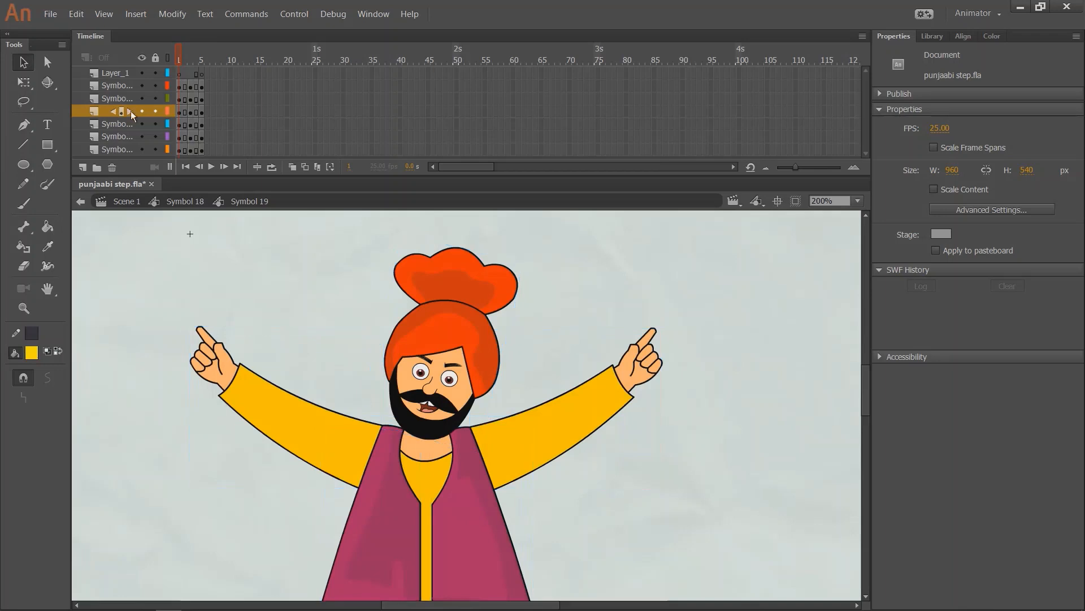
left_click(114, 86)
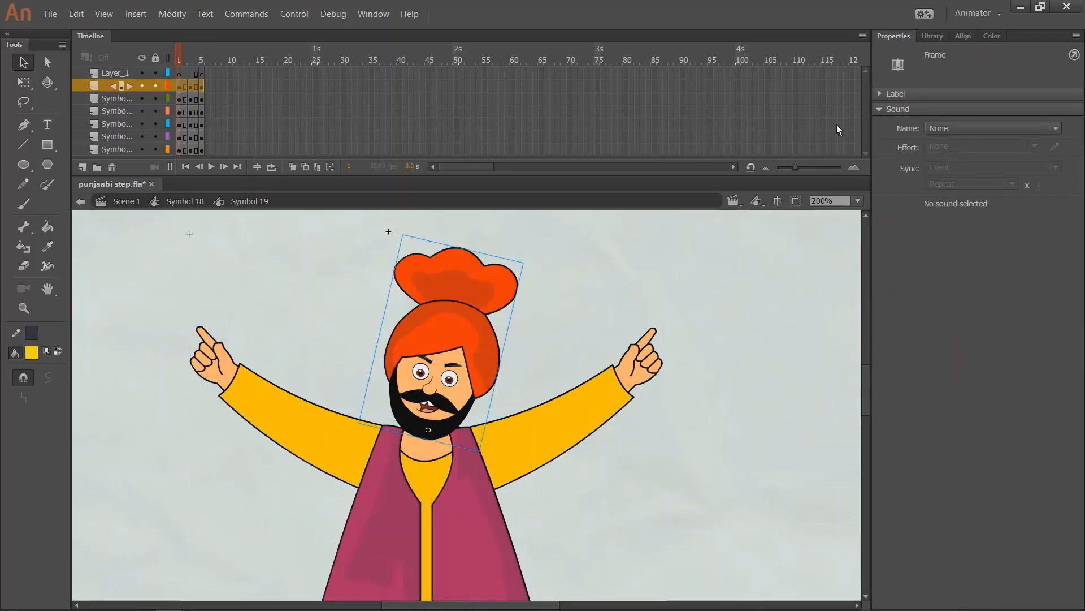
left_click(128, 149, "shift")
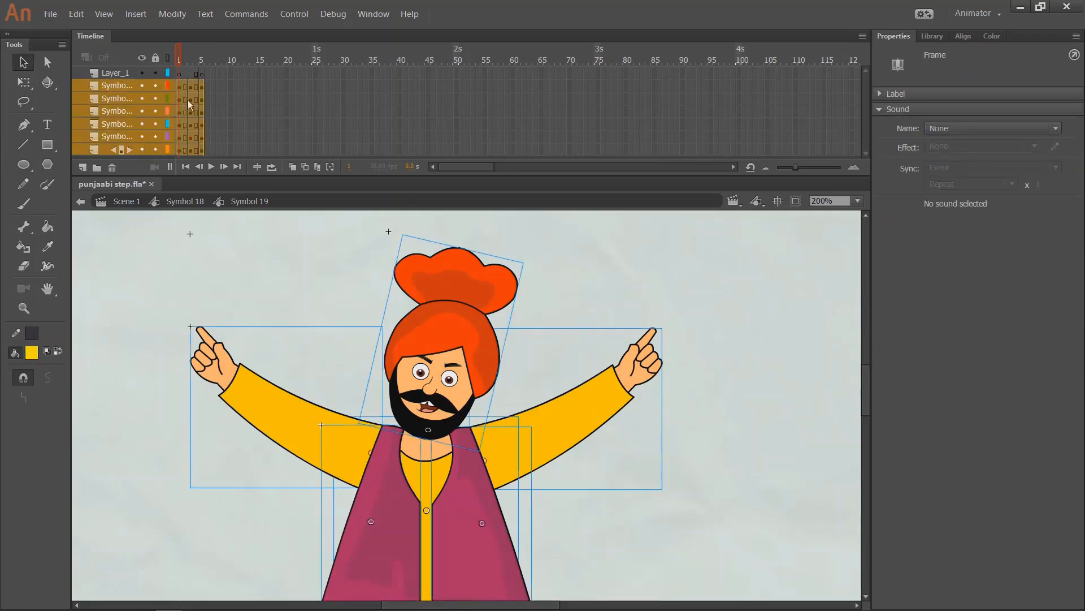
right_click(195, 130)
left_click(257, 96)
key("Return")
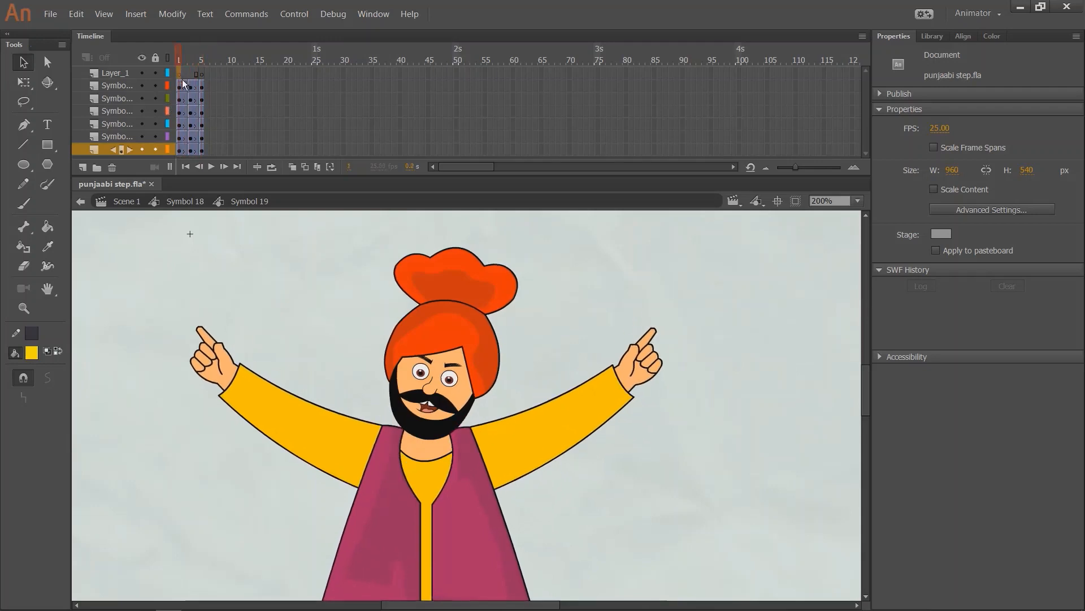
- Duplicate the tweened frames 1 to 5 on all layers repeatedly until the bounce cycle fills 40 frames, and preview it
left_click(183, 85)
left_click_drag(398, 58, 203, 149)
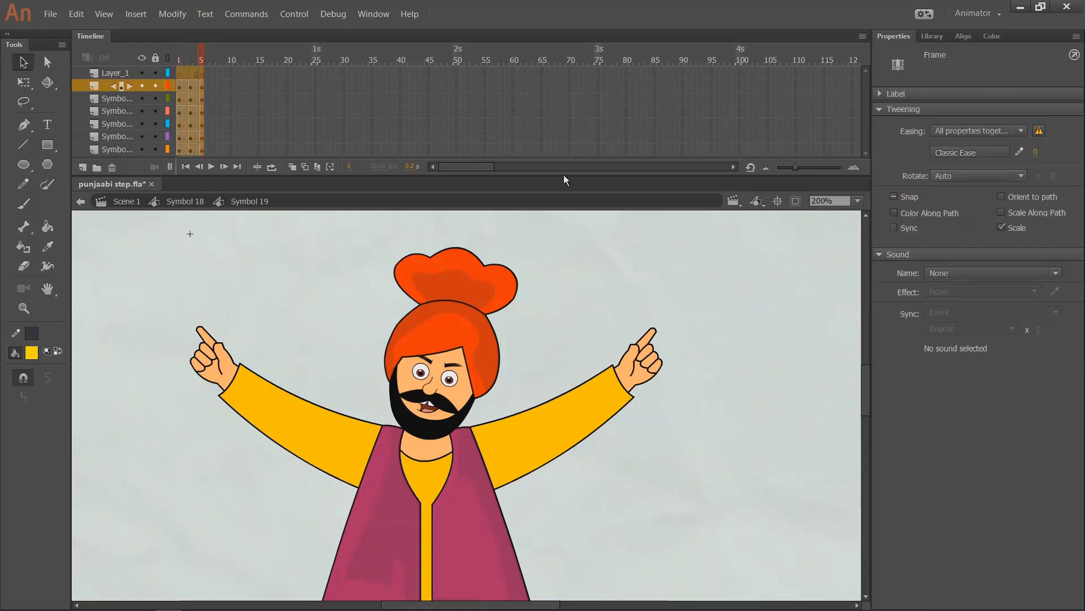
left_click_drag(204, 100, 218, 100)
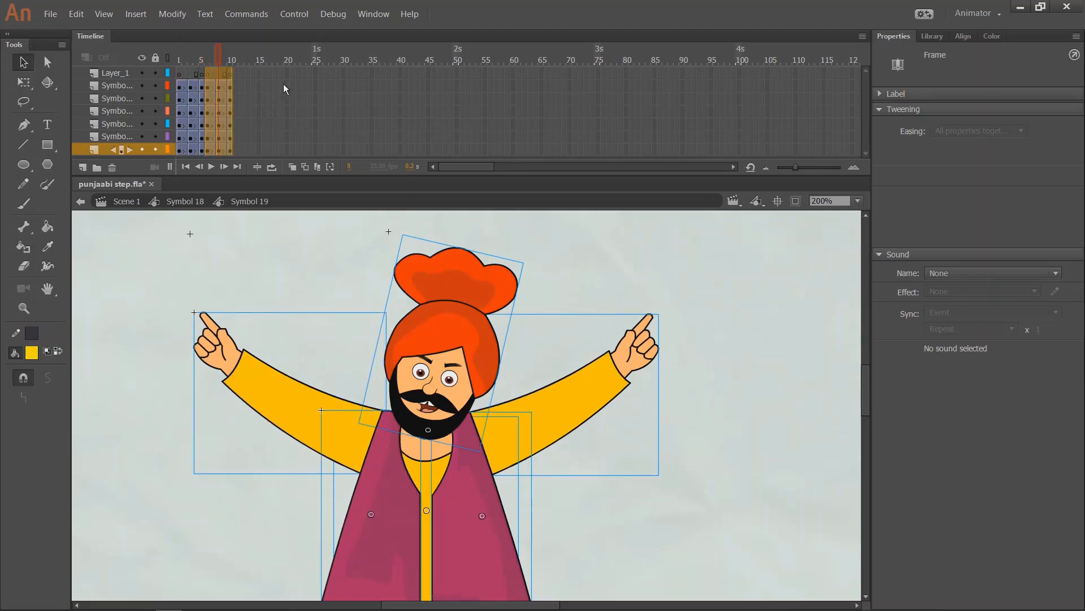
left_click_drag(243, 91, 338, 94)
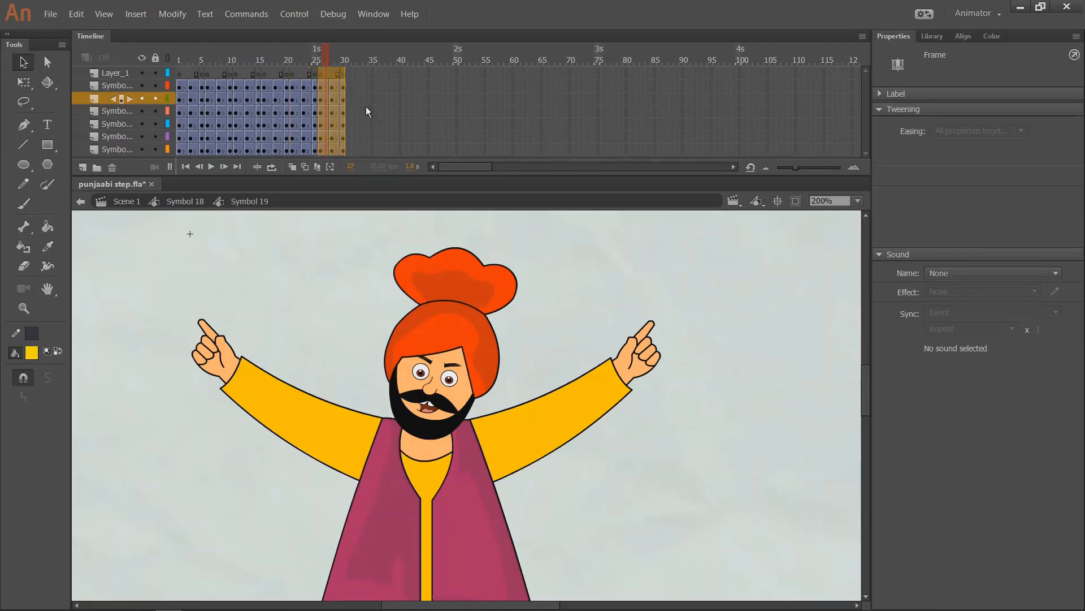
left_click_drag(332, 105, 391, 115)
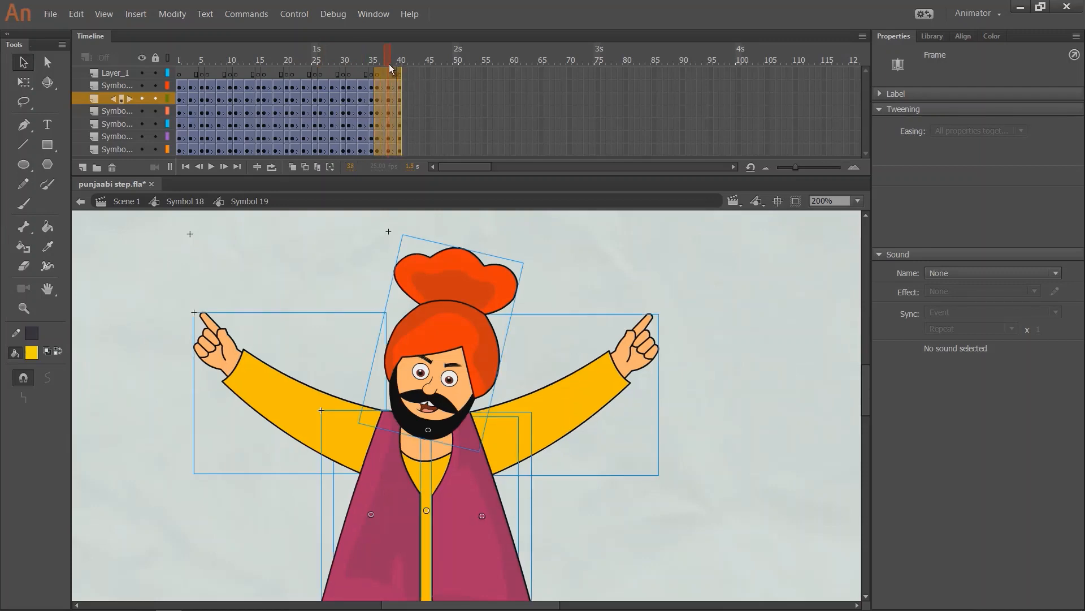
key("Return")
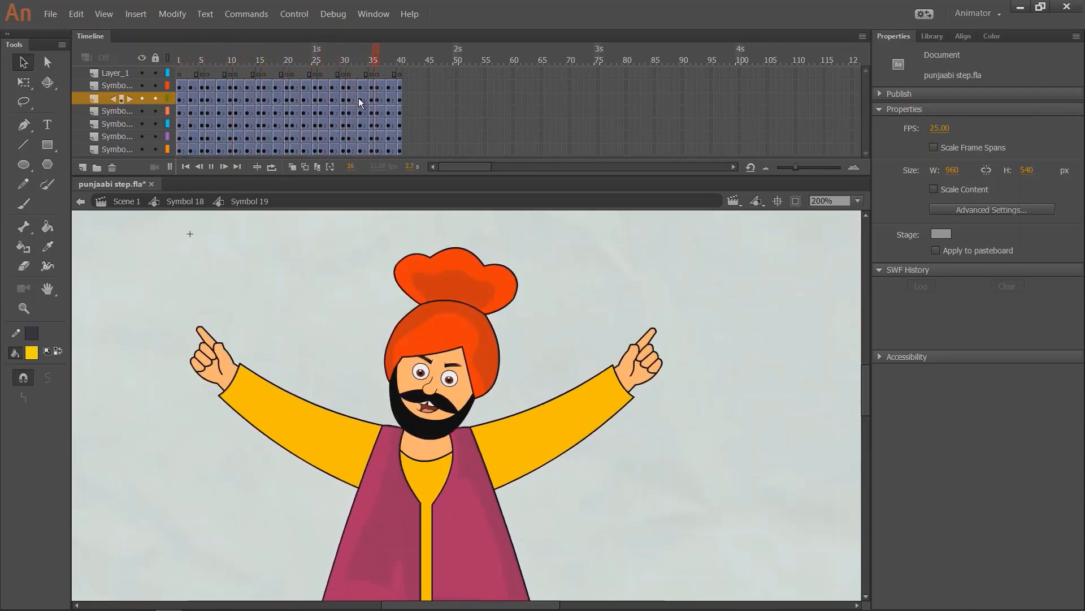
- Clear all intermediate keyframes on the head layer, keeping only those at frames 1 and 40
left_click(462, 329)
left_click(182, 86)
left_click(218, 74)
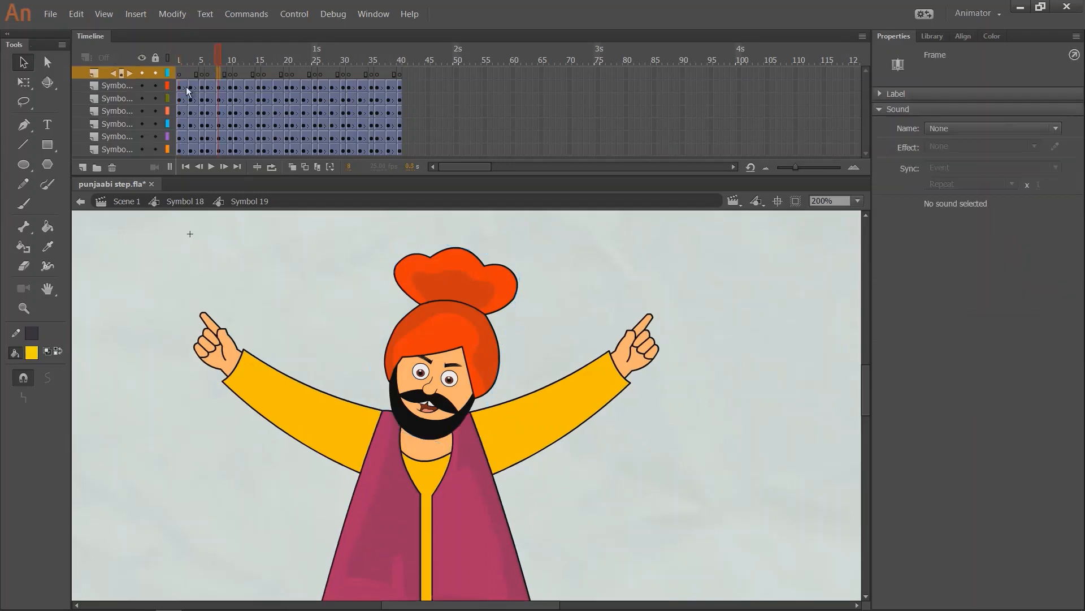
left_click_drag(182, 89, 393, 88)
left_click(142, 86)
left_click(142, 86)
right_click(383, 88)
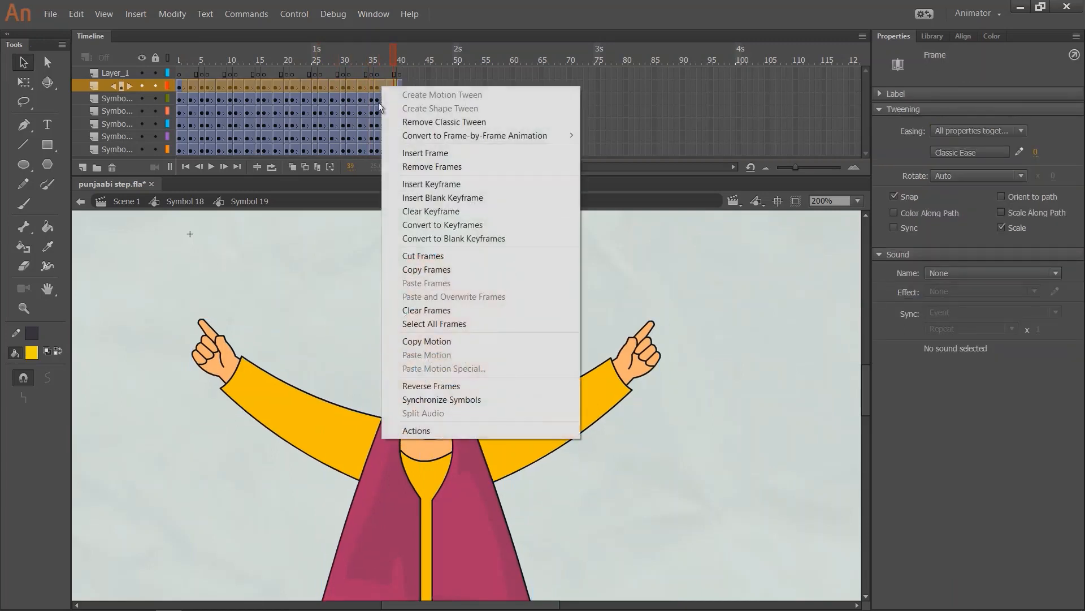
left_click(435, 211)
- Insert a keyframe at frame 20 on the head layer
left_click(288, 88)
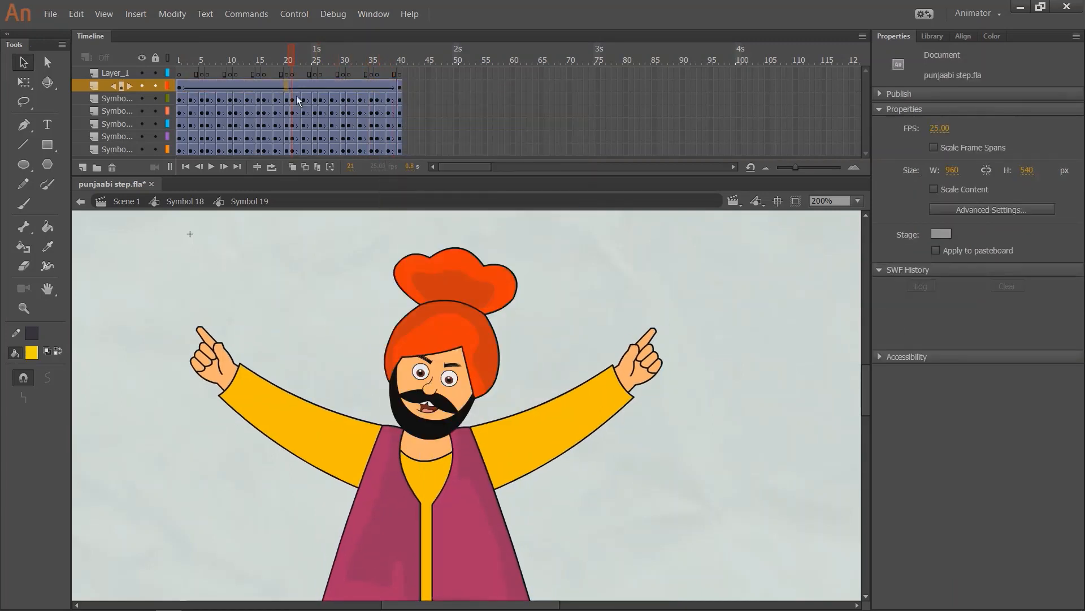
left_click(288, 88)
key("F6")
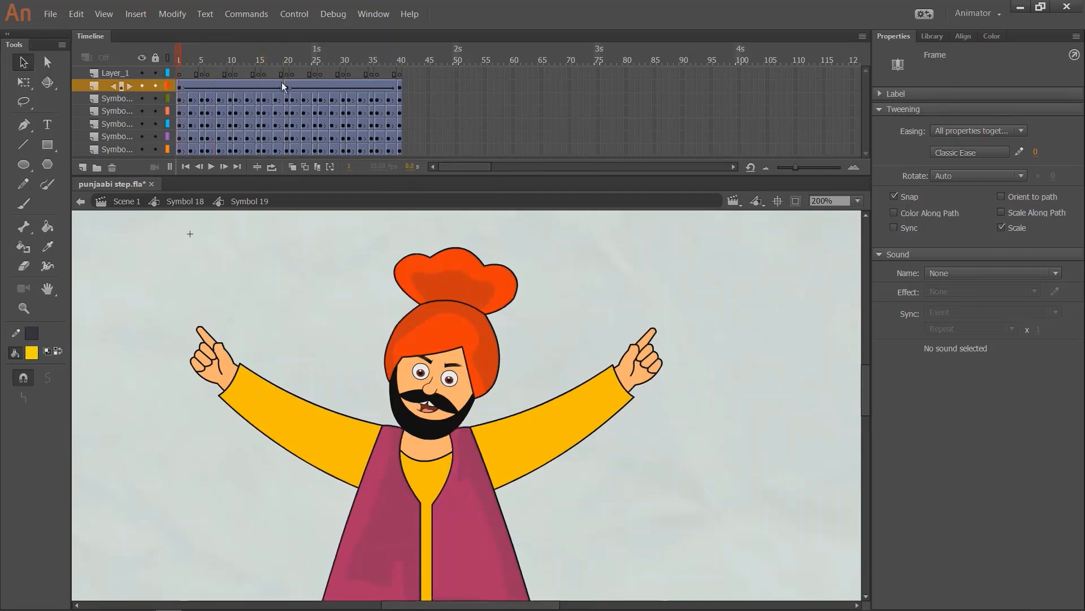
left_click(290, 62)
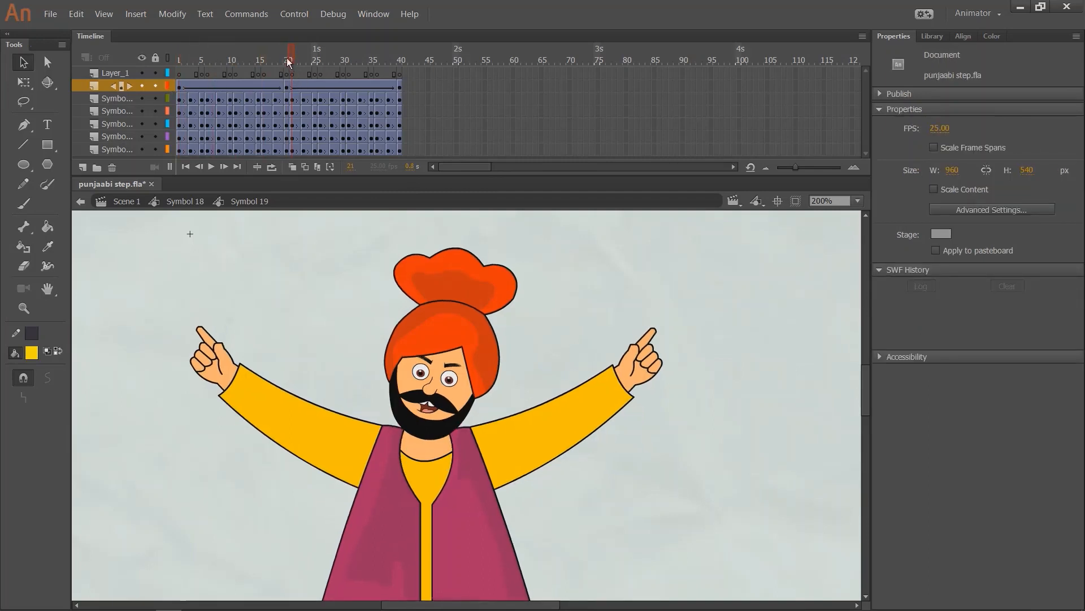
left_click(287, 57)
- At frame 20, rotate the head so it tilts to the opposite side, and preview the head swing
left_click(528, 294)
key("q")
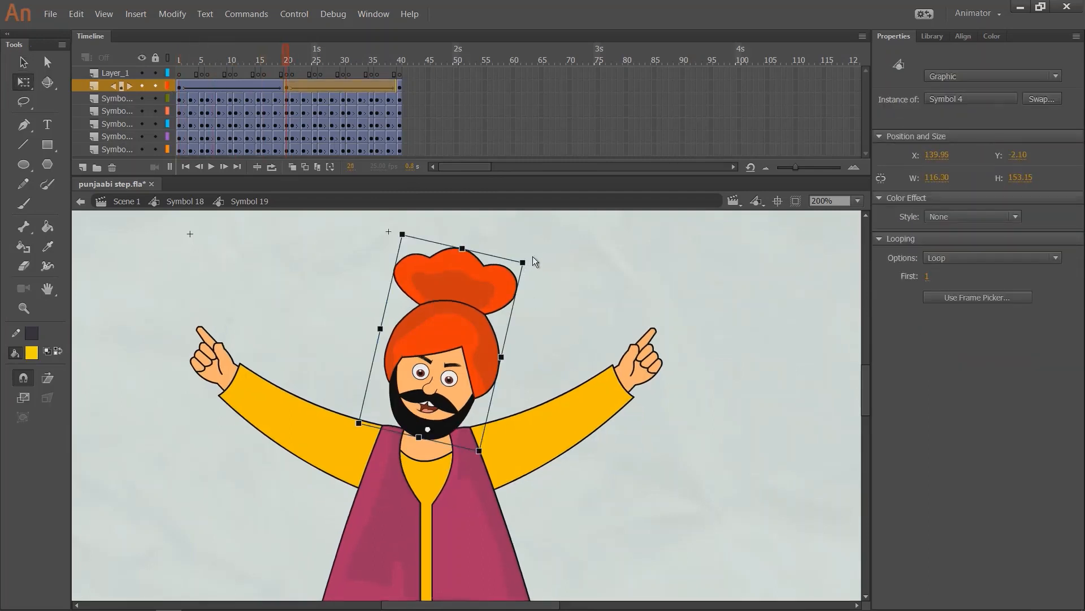
left_click_drag(526, 254, 503, 263)
left_click(524, 270)
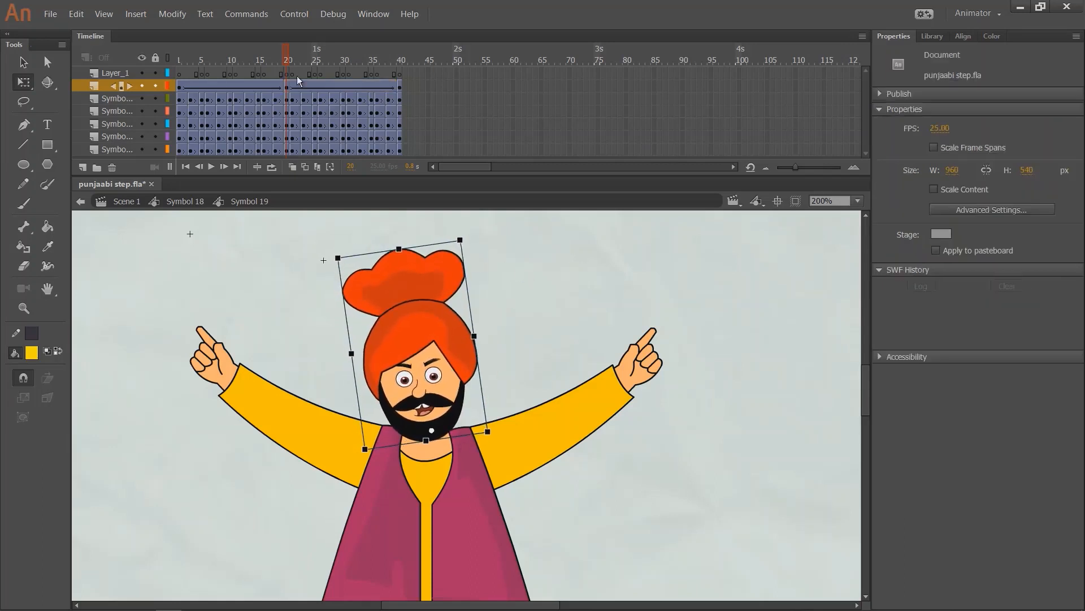
left_click_drag(290, 62, 144, 83)
key("Return")
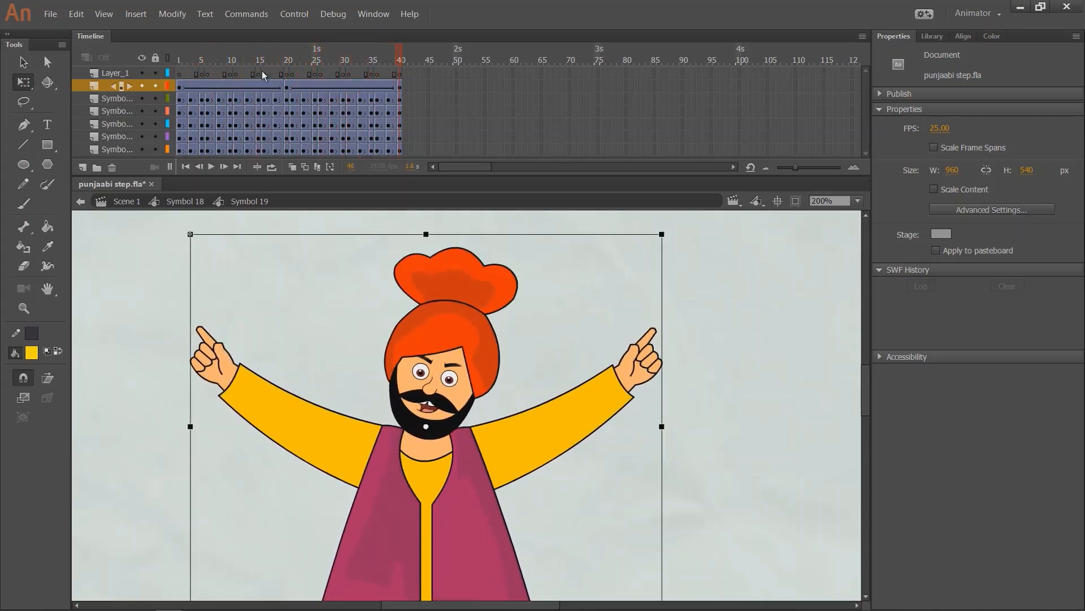
key("Return")
key("v")
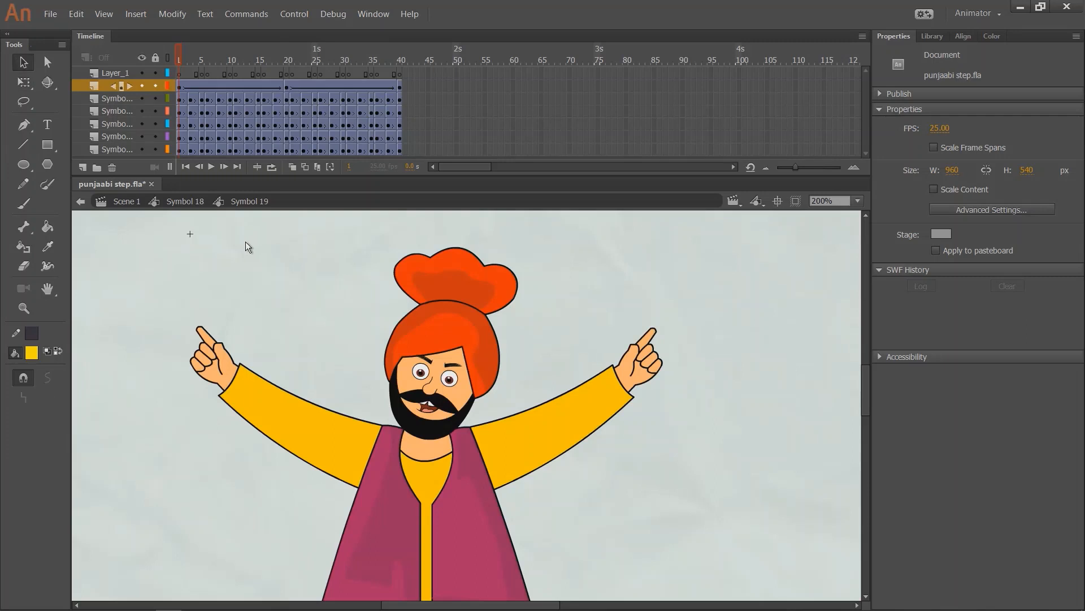
- Return to Symbol 18, play the full dance there and save the file
double_click(245, 242)
left_click(179, 85)
key("Return")
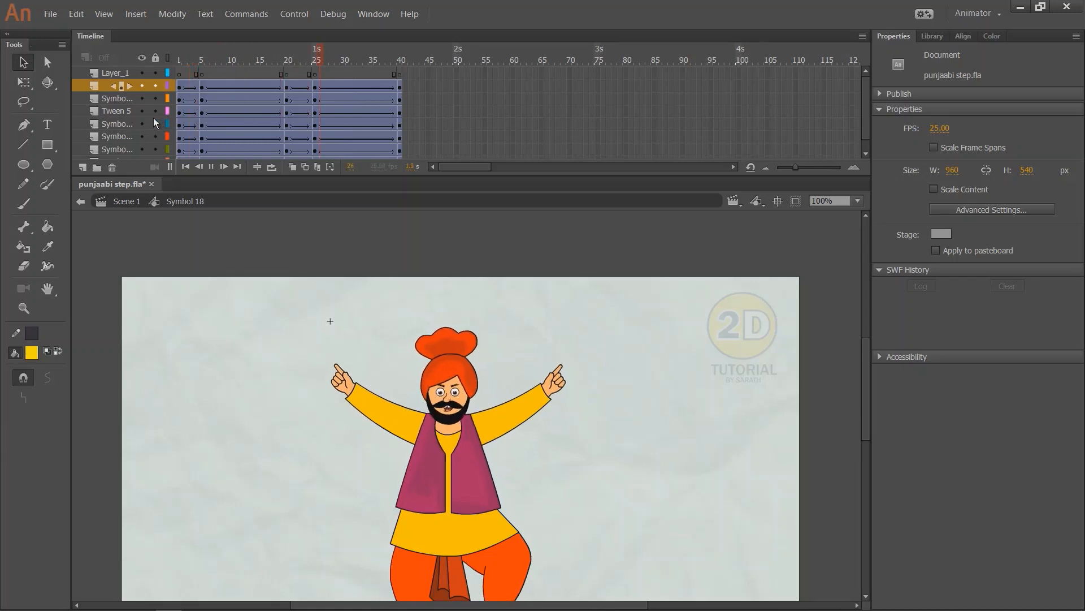
key("ctrl+s")
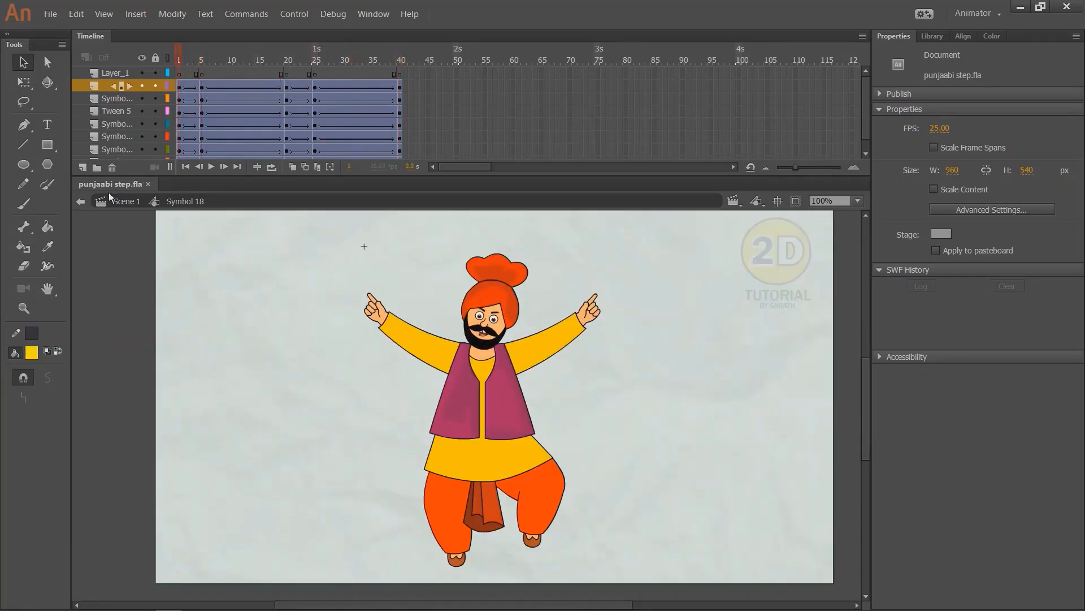
- At frame 20 in Symbol 18, shift all body parts together 50 px to the right, to X 51.30
scroll(285, 266, "down", 2)
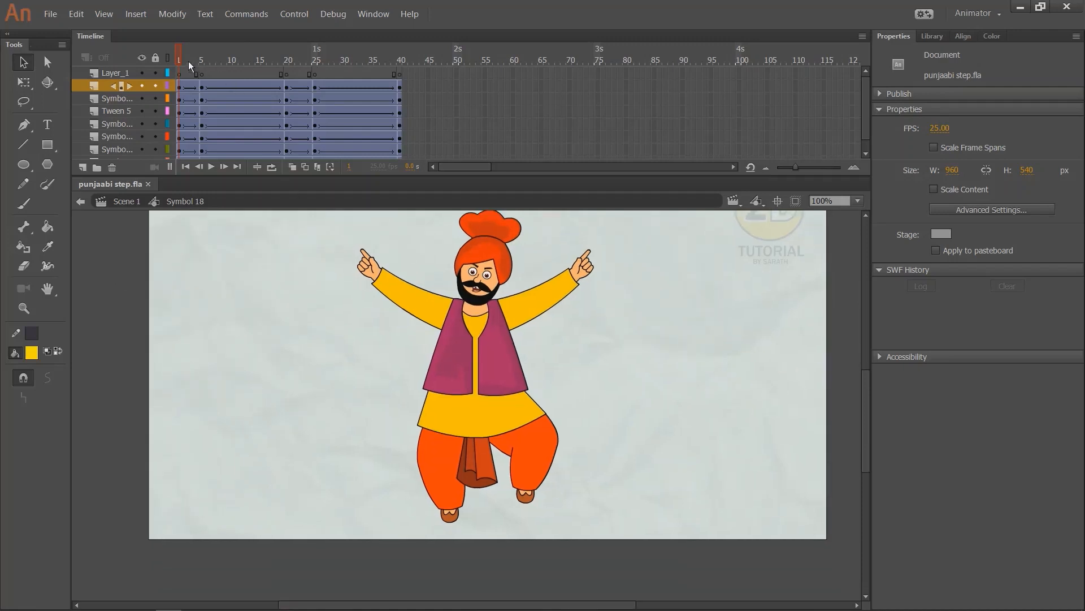
left_click_drag(189, 62, 308, 105)
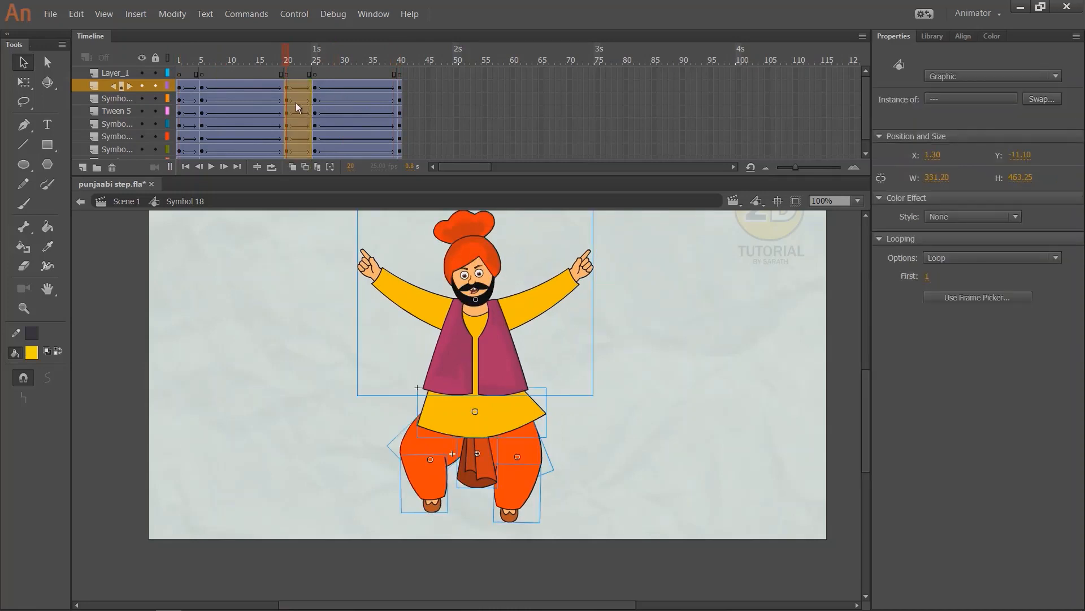
key("shift+Right")
key("shift+Right")
key("shift+Right")
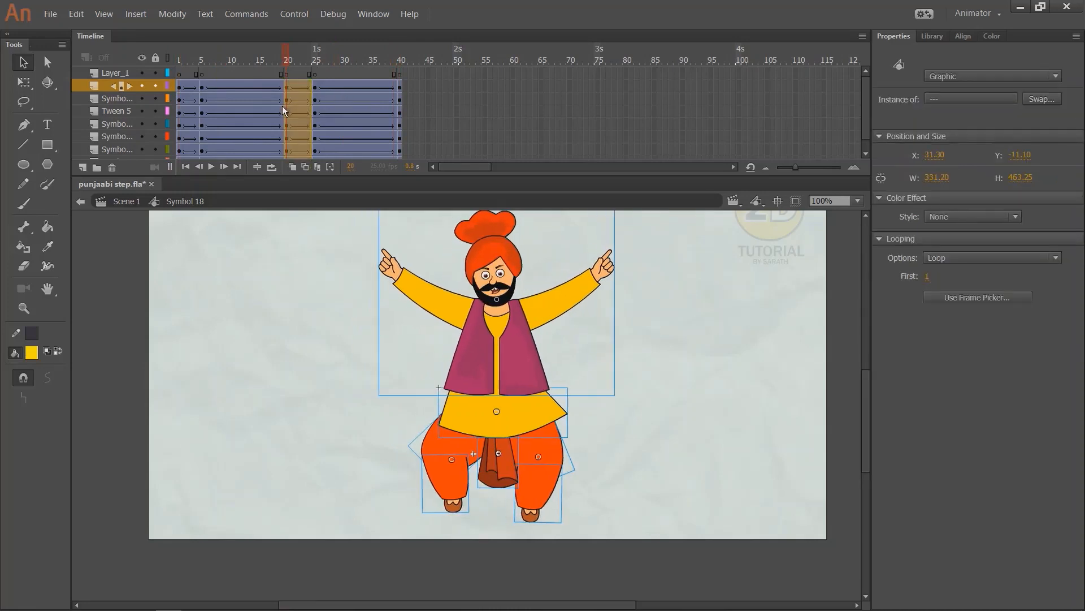
key("shift+Right")
key("shift+Right")
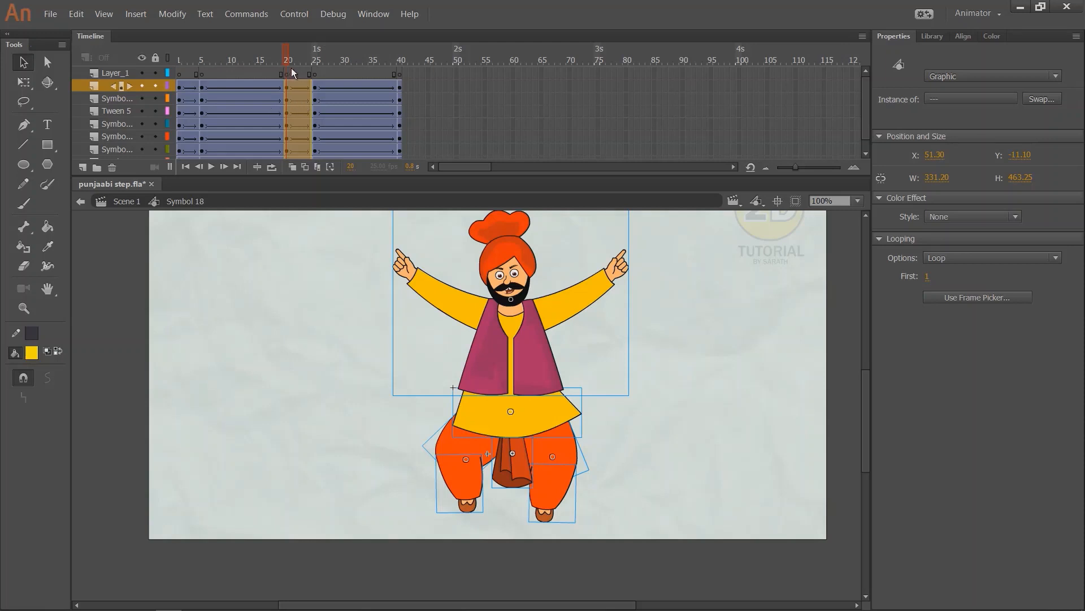
- At frame 25, shift all body parts right to X 51.30 as well, and preview the sideways movement
left_click(315, 60)
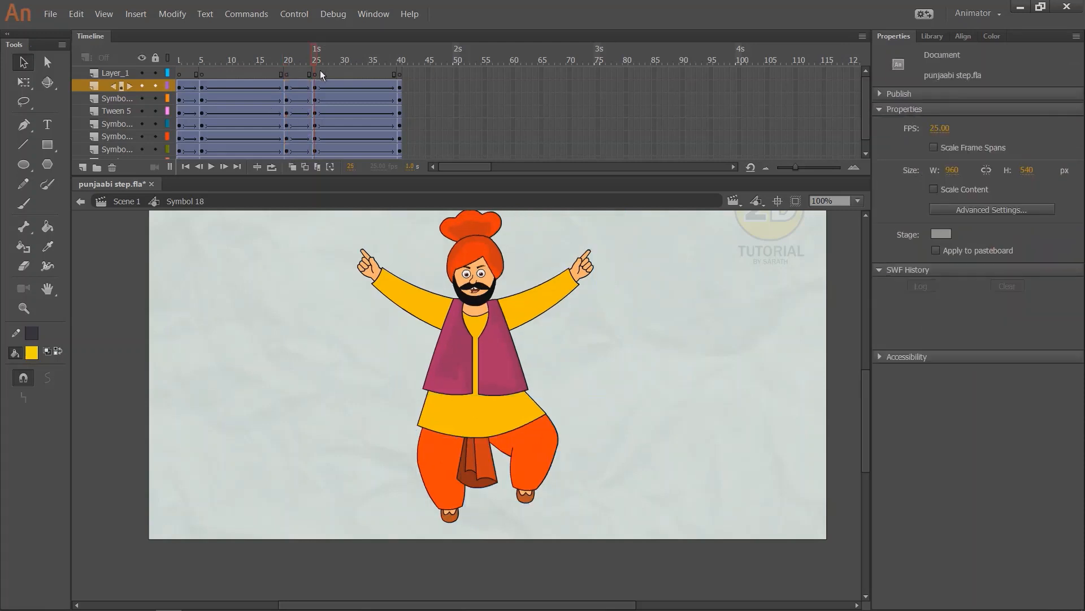
left_click(318, 76)
key("shift+Right")
key("shift+Right")
key("shift+Right")
key("shift+Right")
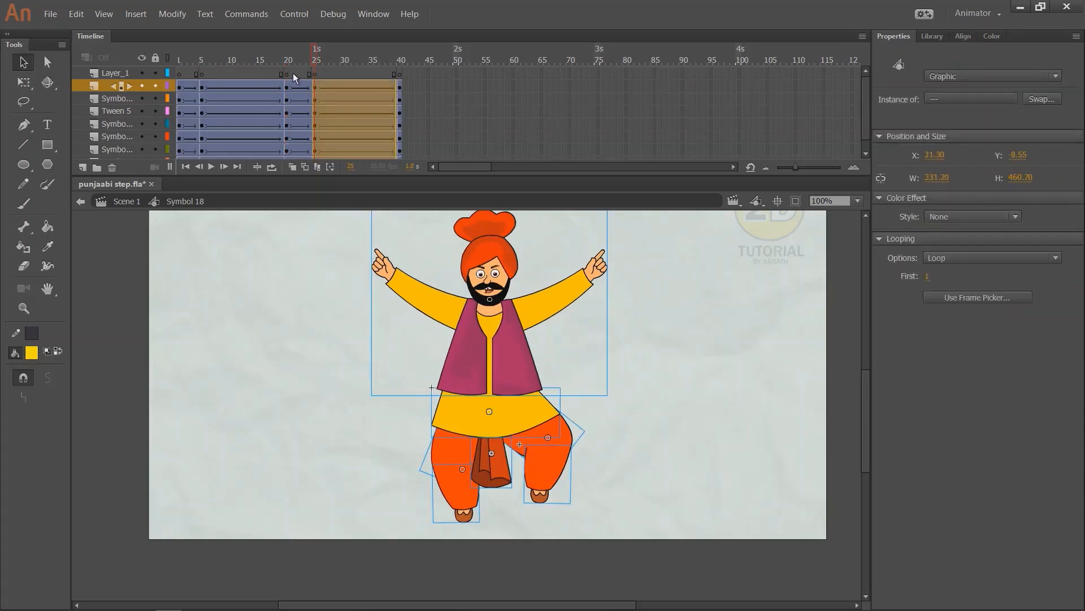
key("shift+Right")
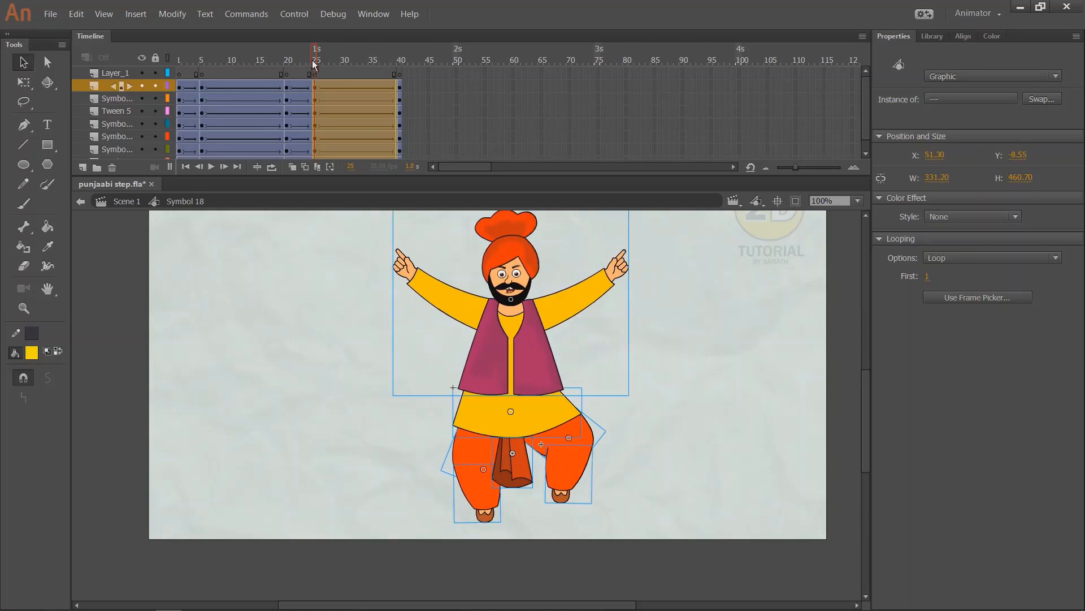
key("Return")
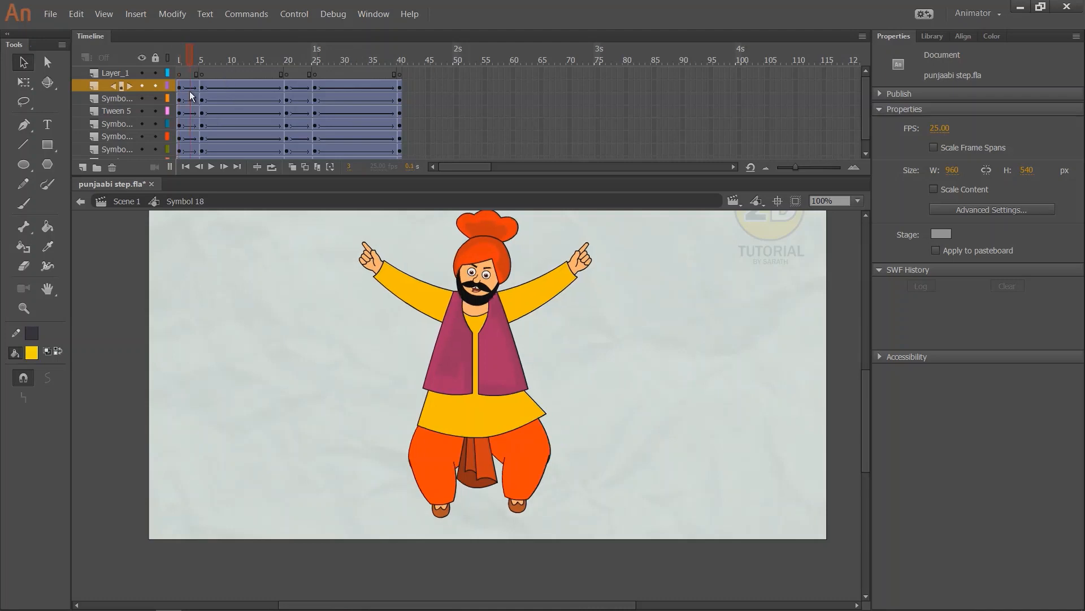
- Insert keyframes on all body-part layers at frame 3, raise the whole figure 20 px and preview the hop
left_click_drag(190, 88, 189, 166)
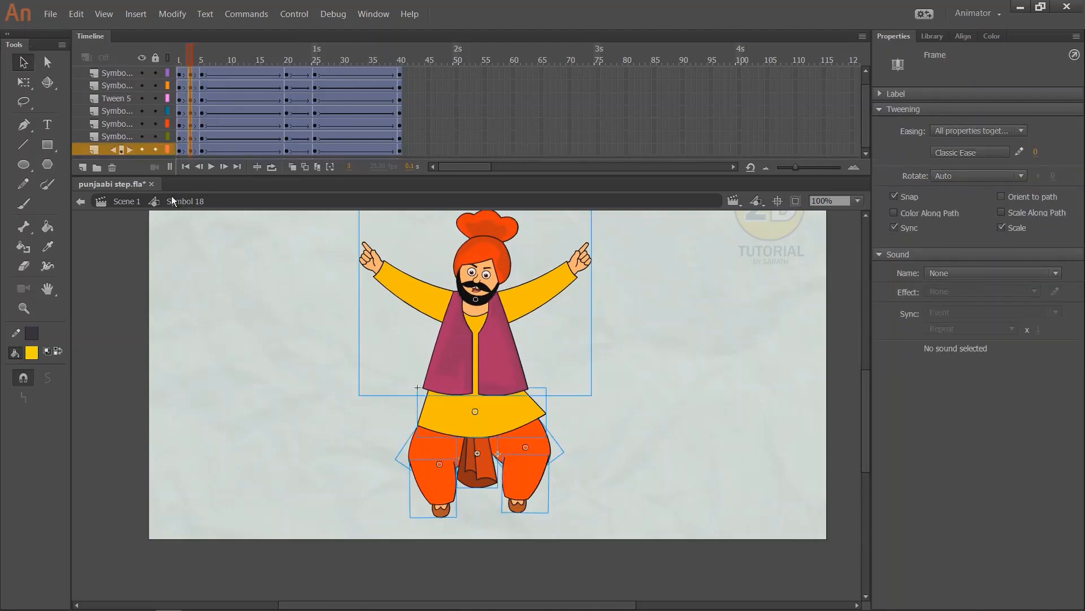
key("shift+Up")
key("shift+Up")
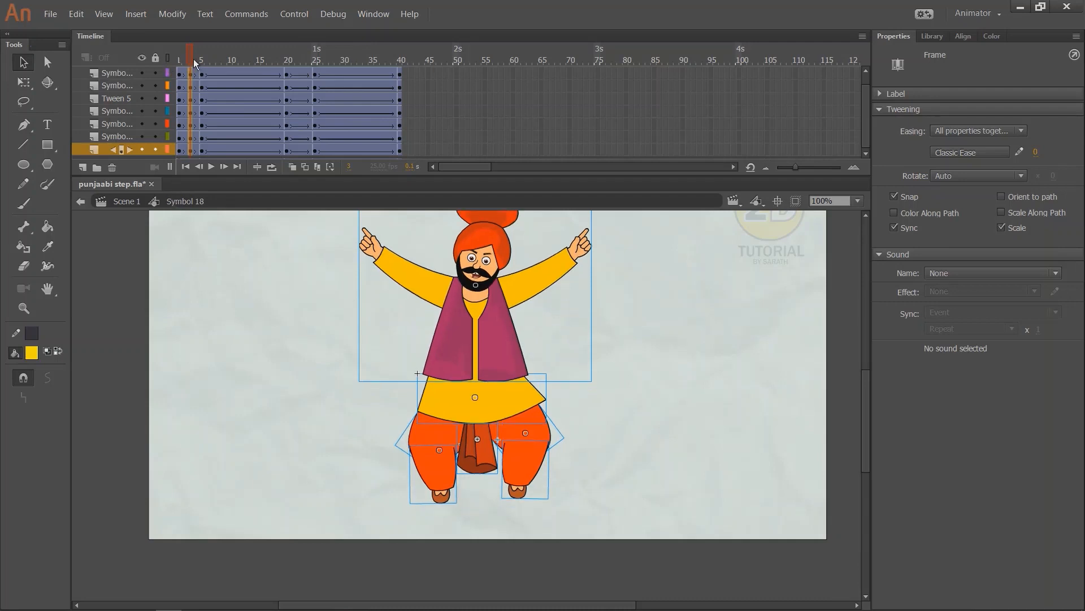
key("Return")
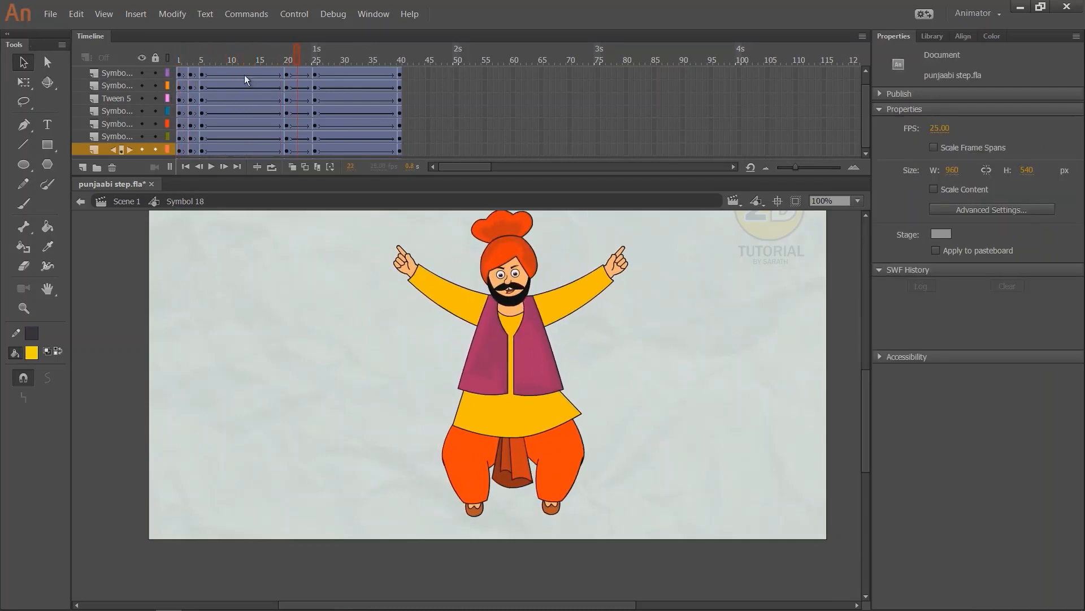
key("Return")
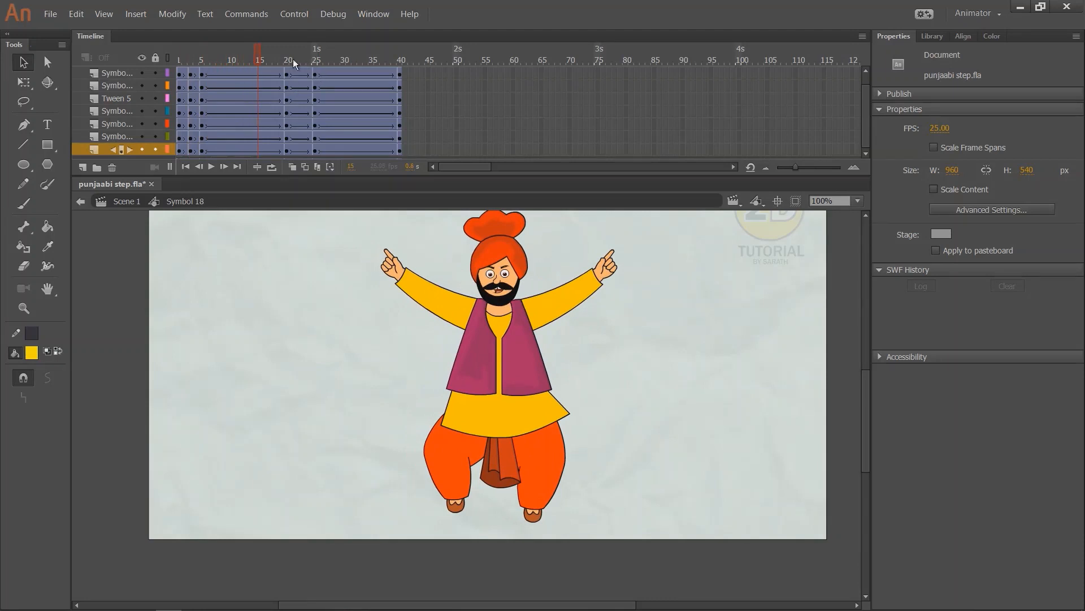
- Insert keyframes on all body-part layers at frame 22, raise the whole figure 20 px and play the dance
left_click(301, 136)
mouse_move(301, 151)
left_mouse_down()
mouse_move(302, 50)
mouse_move(300, 161)
left_mouse_up()
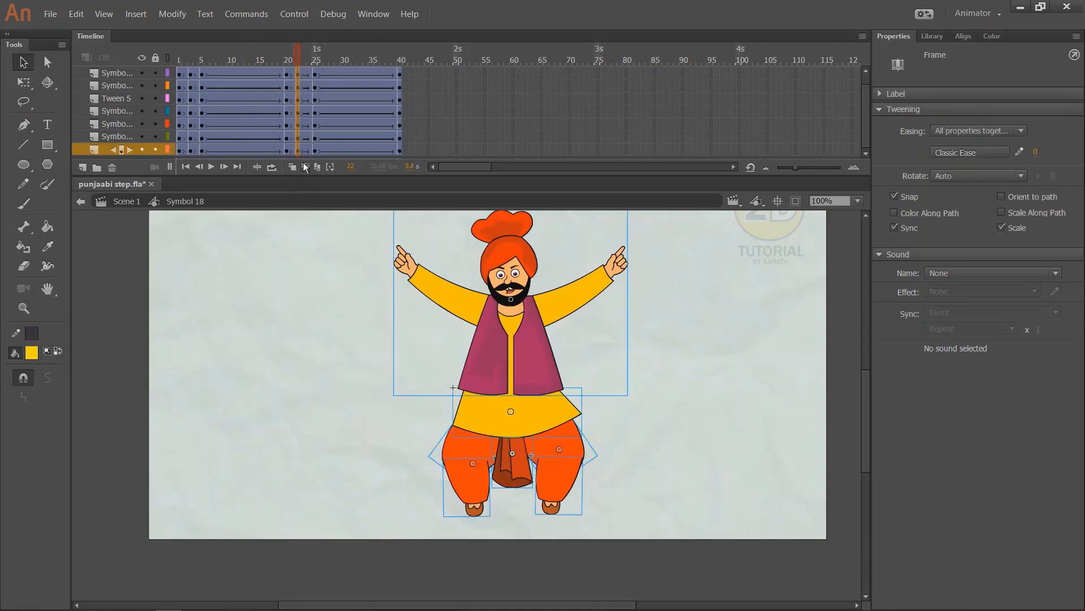
key("shift+Up")
key("shift+Up")
left_click_drag(283, 64, 86, 114)
key("Return")
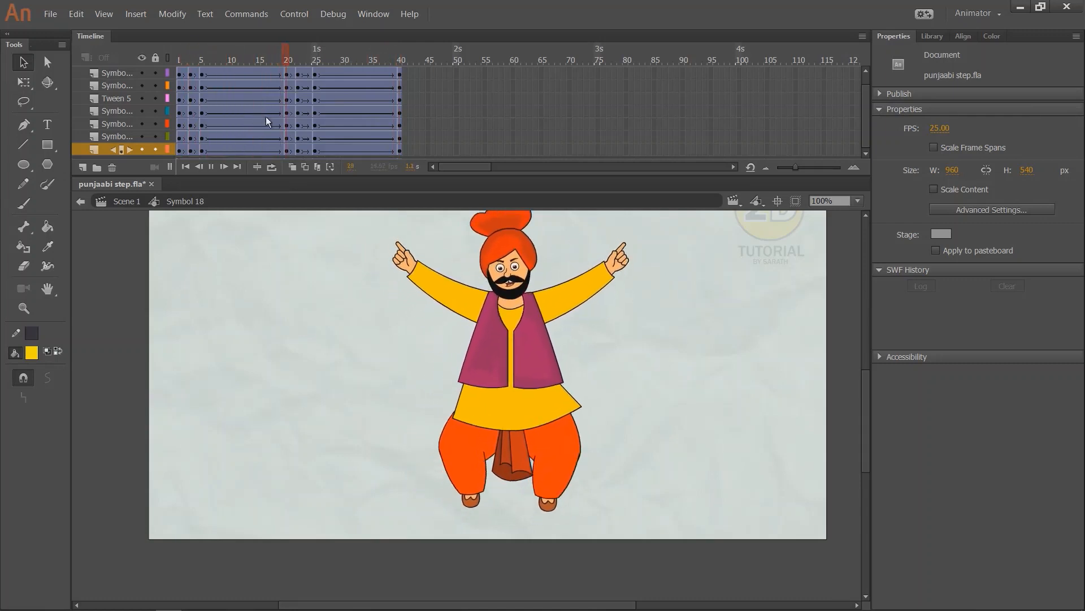
- Play back the dance loop from the first frame with the whole stage in view
key("ctrl+minus")
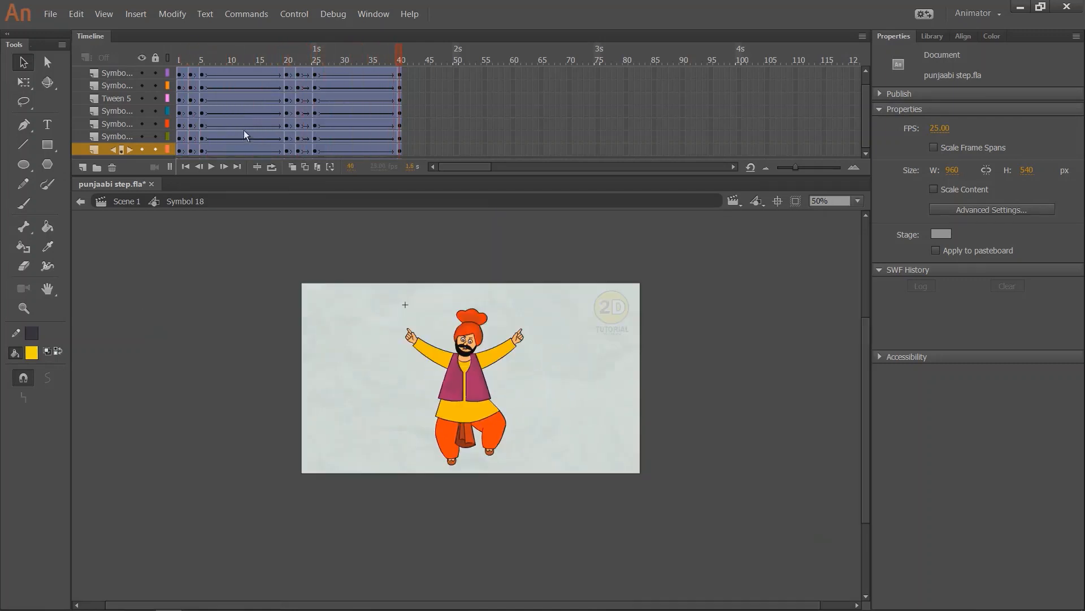
key("Return")
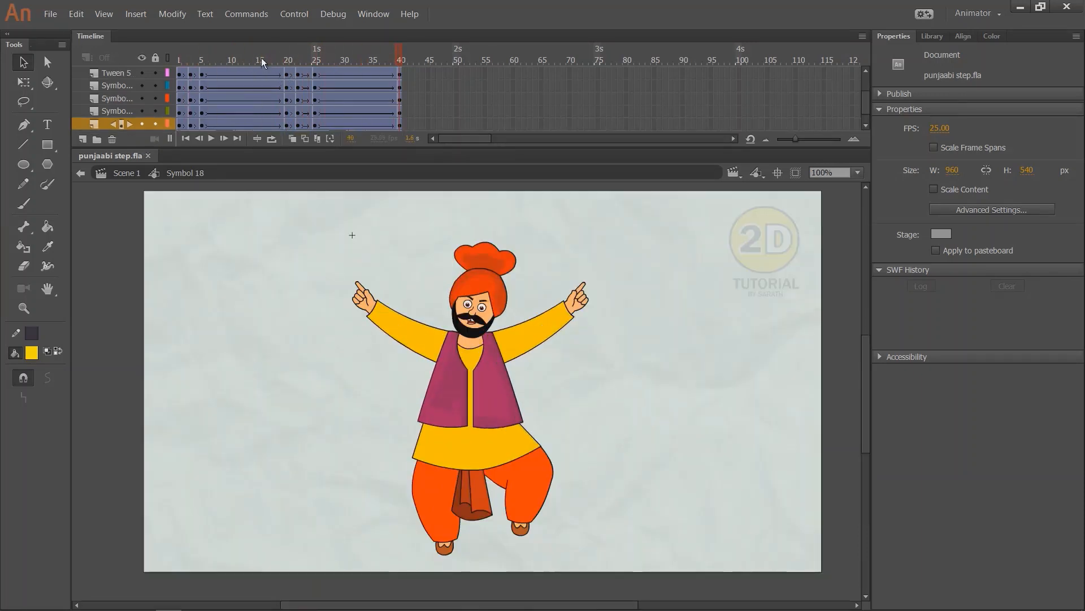
left_click(179, 85)
key("Return")
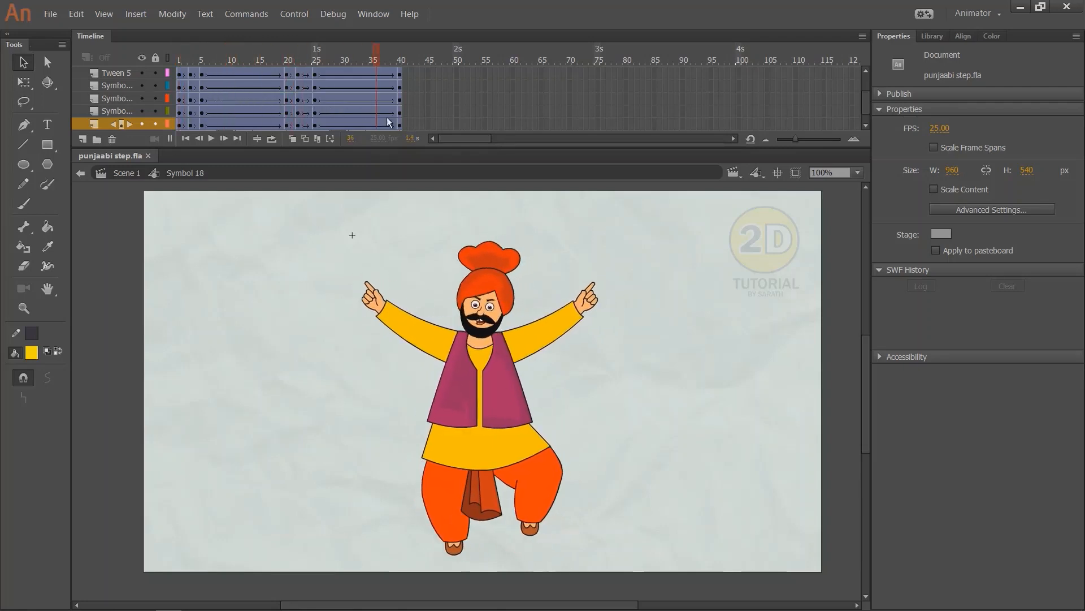
- Insert keyframes on all body-part layers in Symbol 18 at frames 8, 11 and 14
left_click_drag(866, 95, 865, 77)
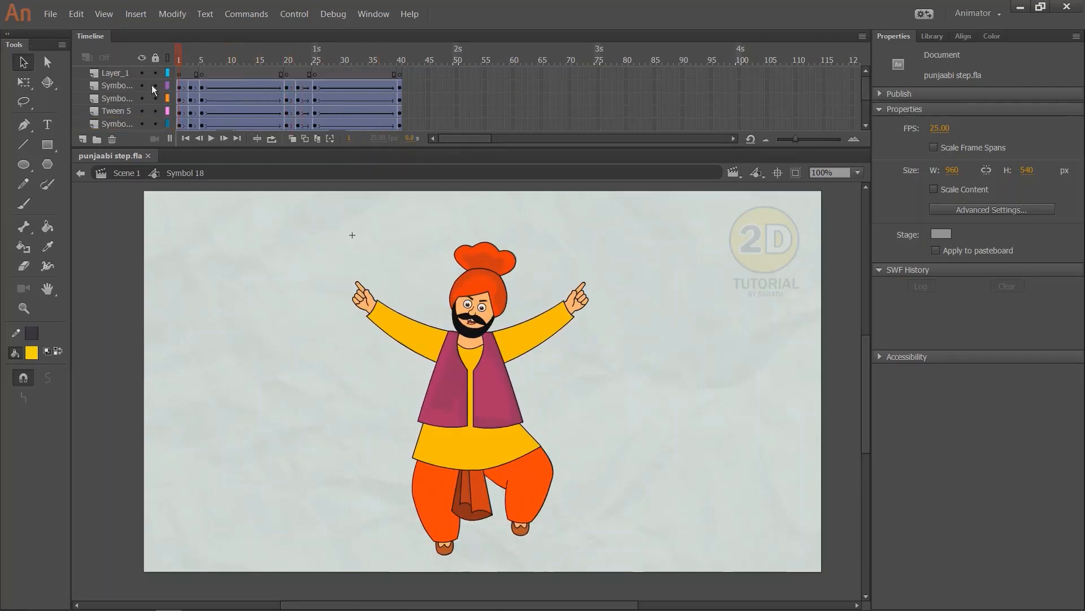
left_click_drag(216, 87, 218, 144)
key("F6")
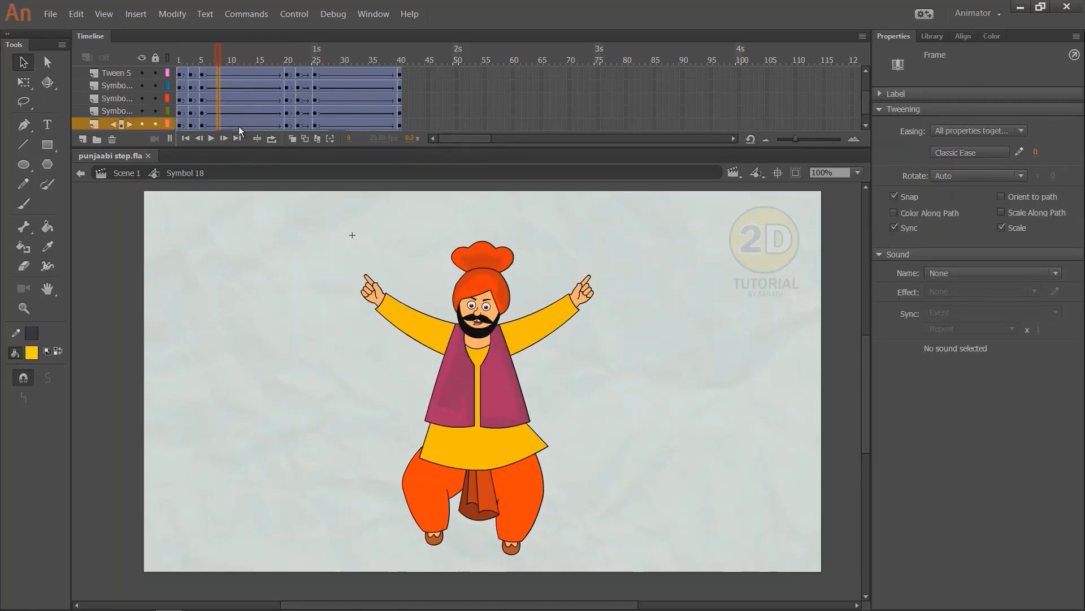
left_click(238, 51)
key("F6")
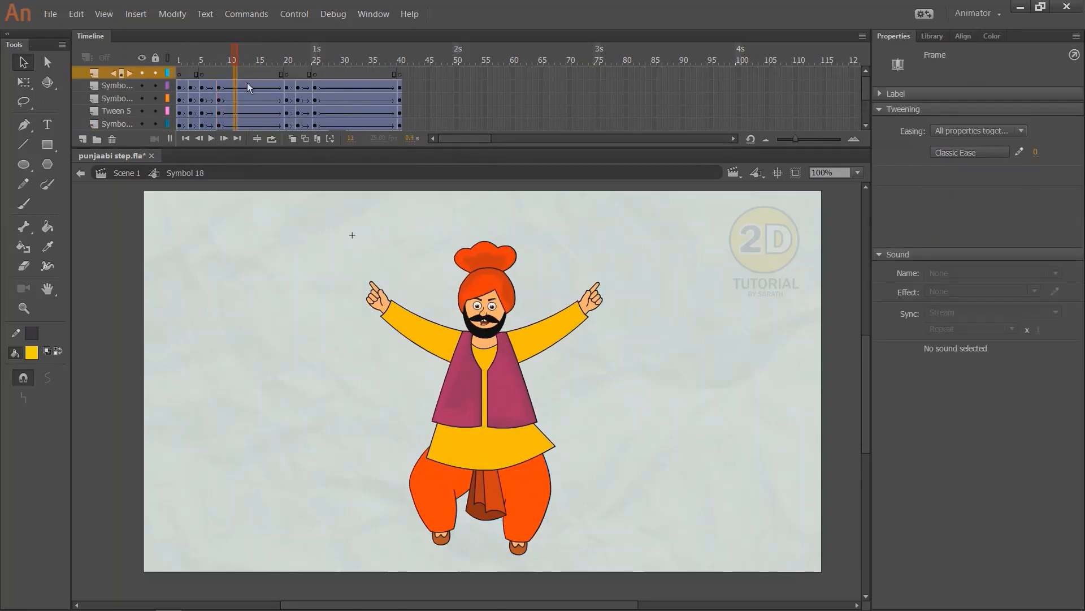
left_click(253, 75)
key("F6")
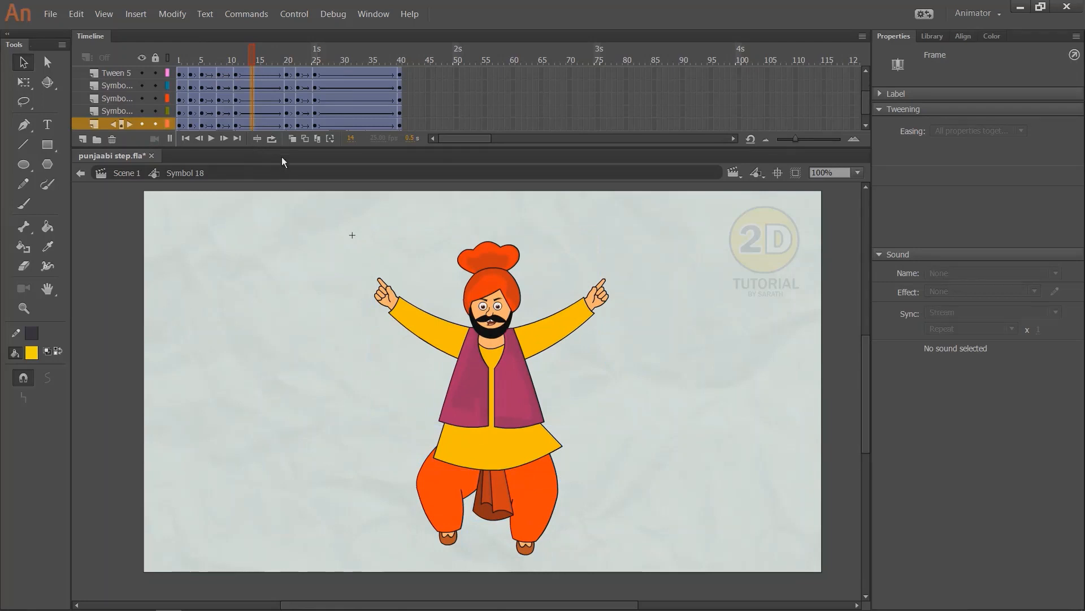
- Insert keyframes on all body-part layers at frame 17
left_click(272, 46)
scroll(271, 40, "up", 2)
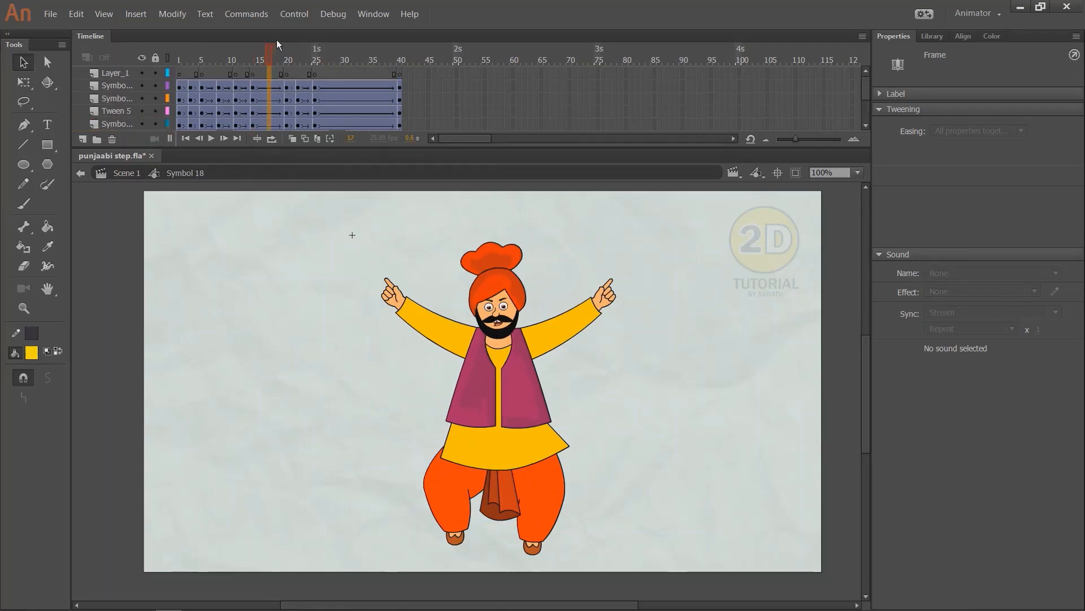
left_click(269, 74)
key("ctrl+a")
key("F6")
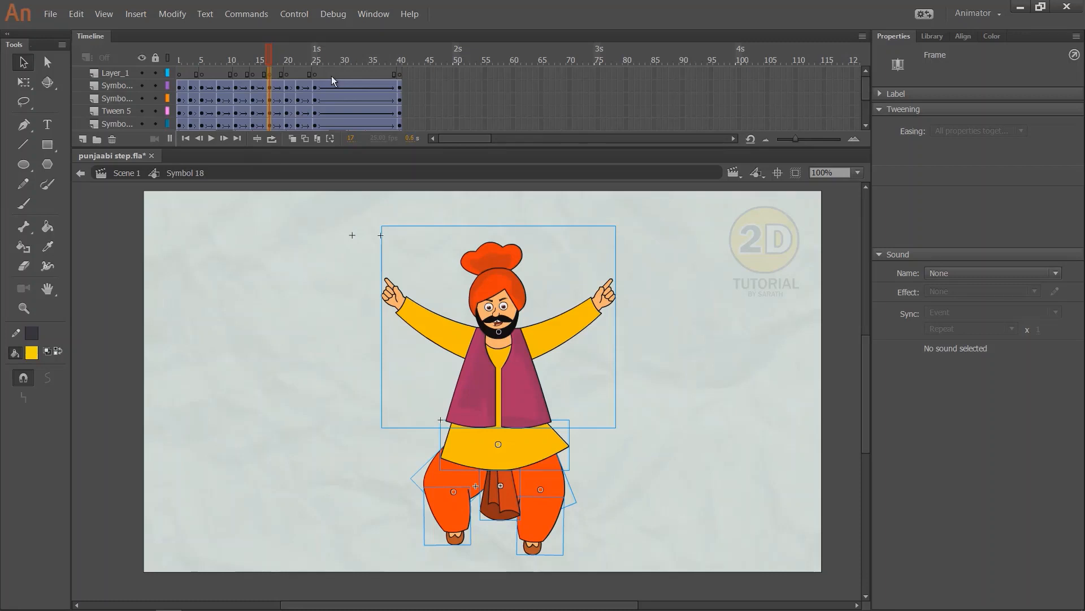
- Insert keyframes on all body-part layers at frames 28, 31, 34 and 37, and preview the dance
left_click(331, 76)
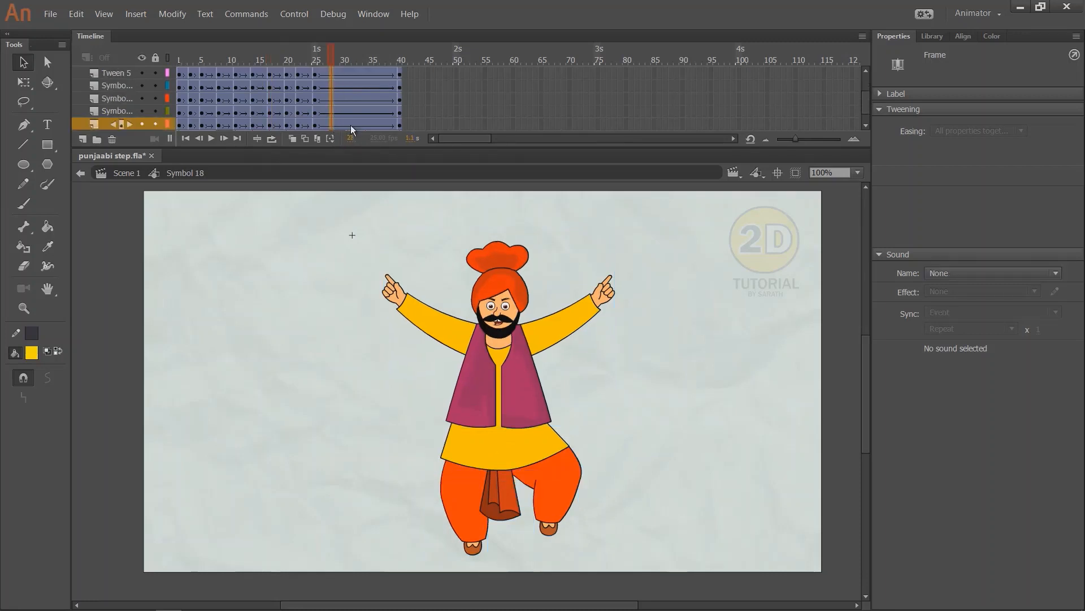
left_click(351, 124)
scroll(351, 74, "up", 3)
left_click(350, 55)
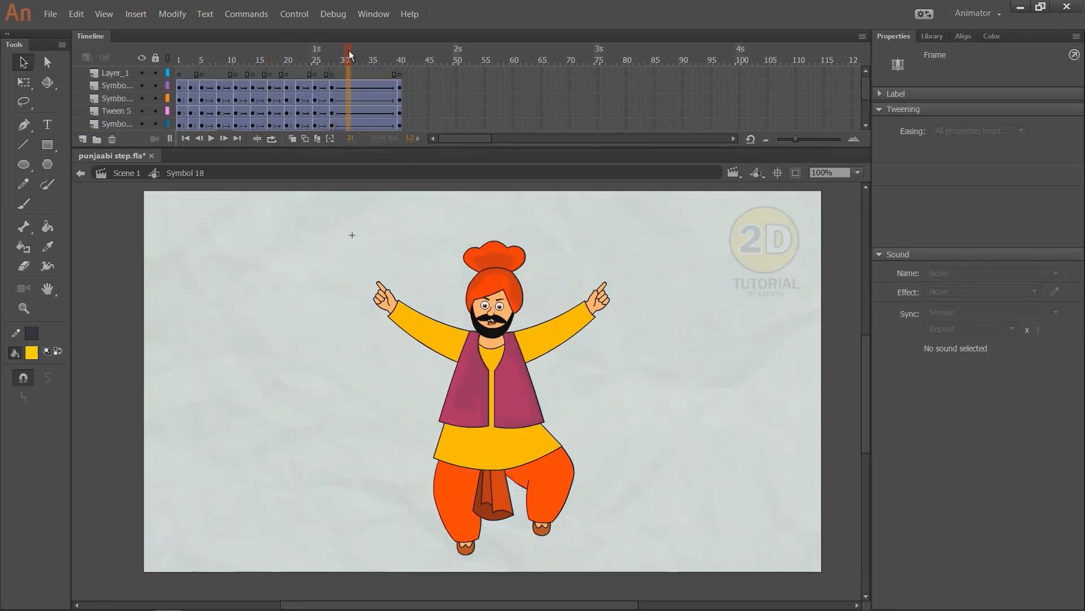
left_click(365, 77)
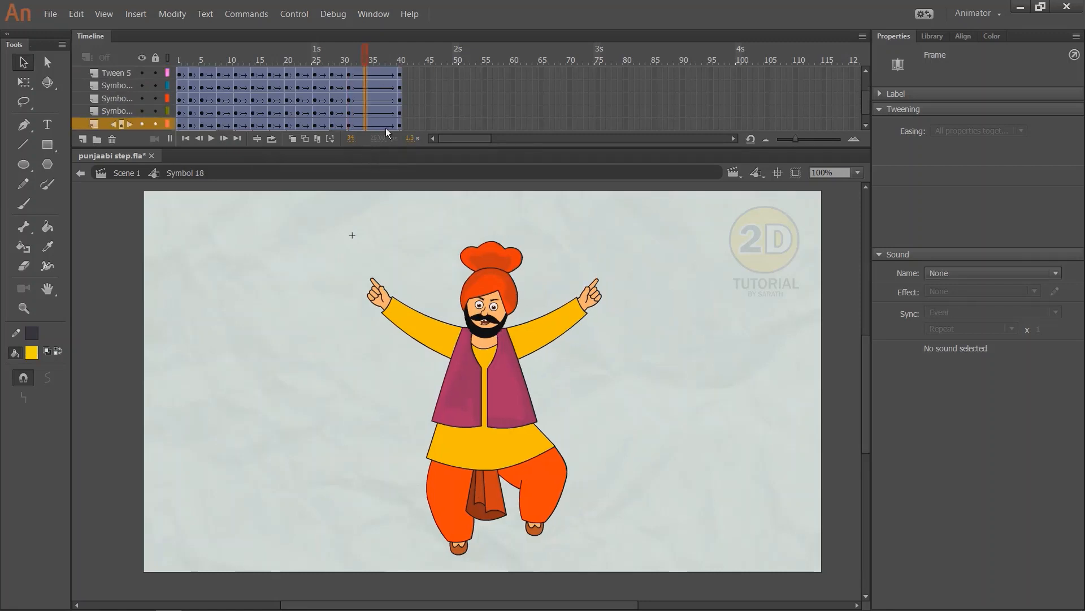
left_click(383, 57)
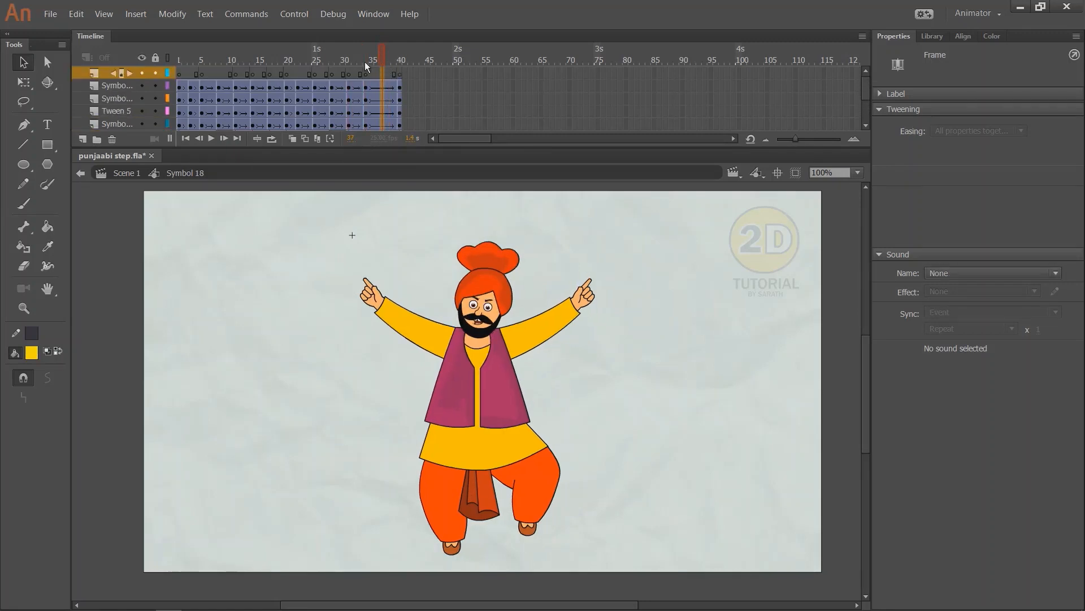
key("Return")
key("Return")
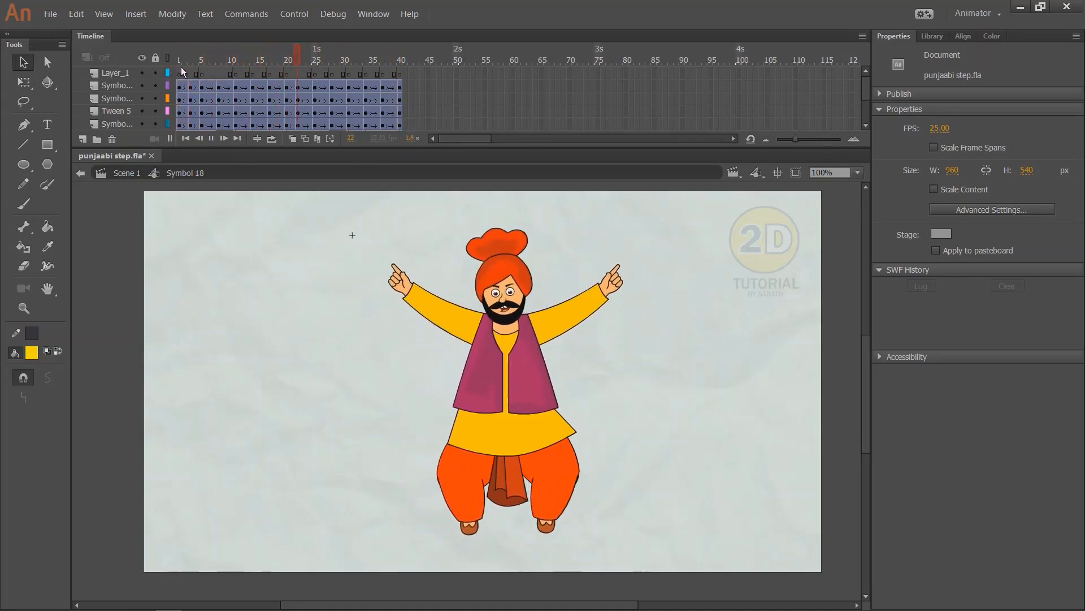
- At frame 8, raise the whole figure 10 px
left_click_drag(233, 57, 218, 85)
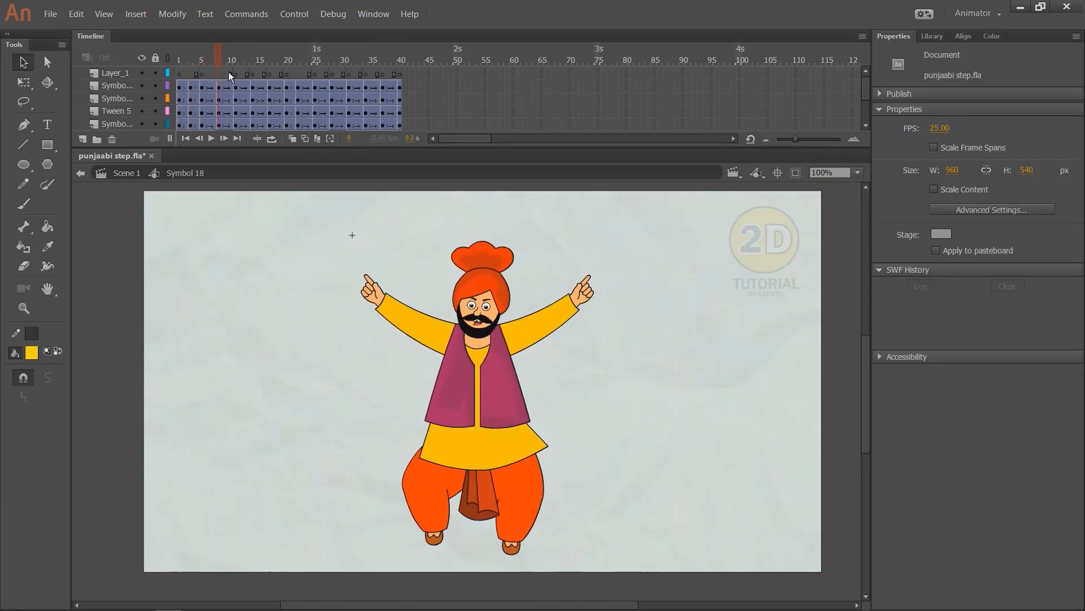
key("ctrl+a")
key("shift+Up")
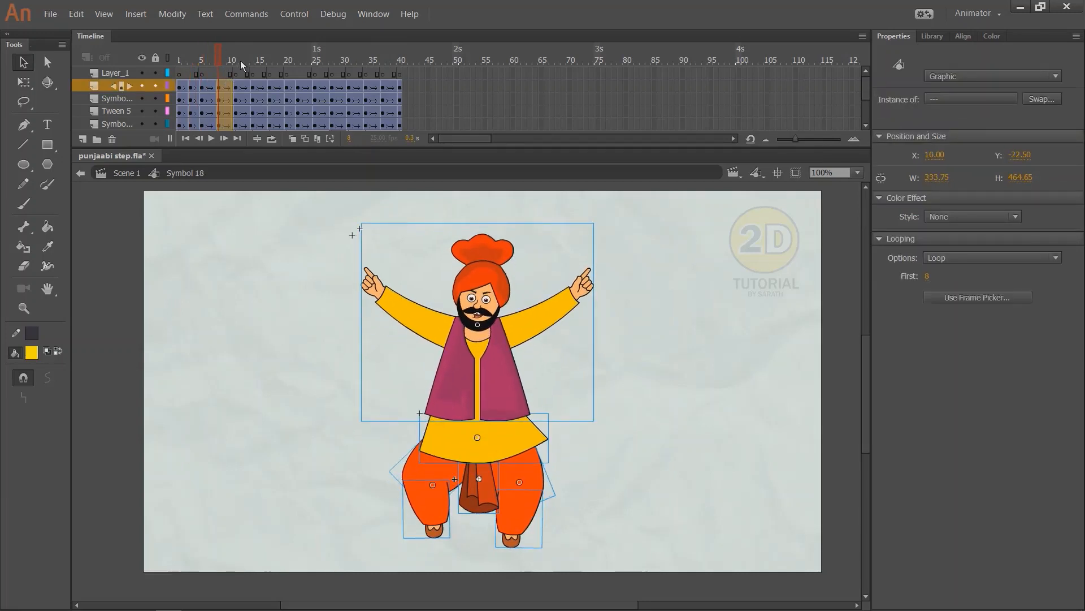
- Raise the whole figure 10 px at frames 28 and 34
left_click_drag(218, 57, 330, 72)
key("shift+Up")
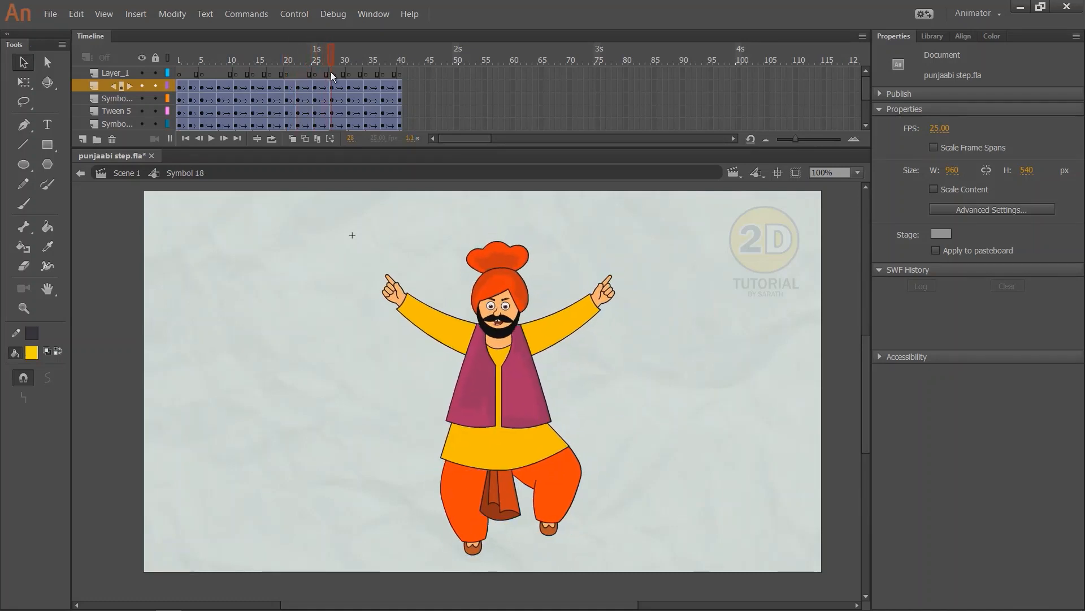
key("ctrl+a")
key("shift+Up")
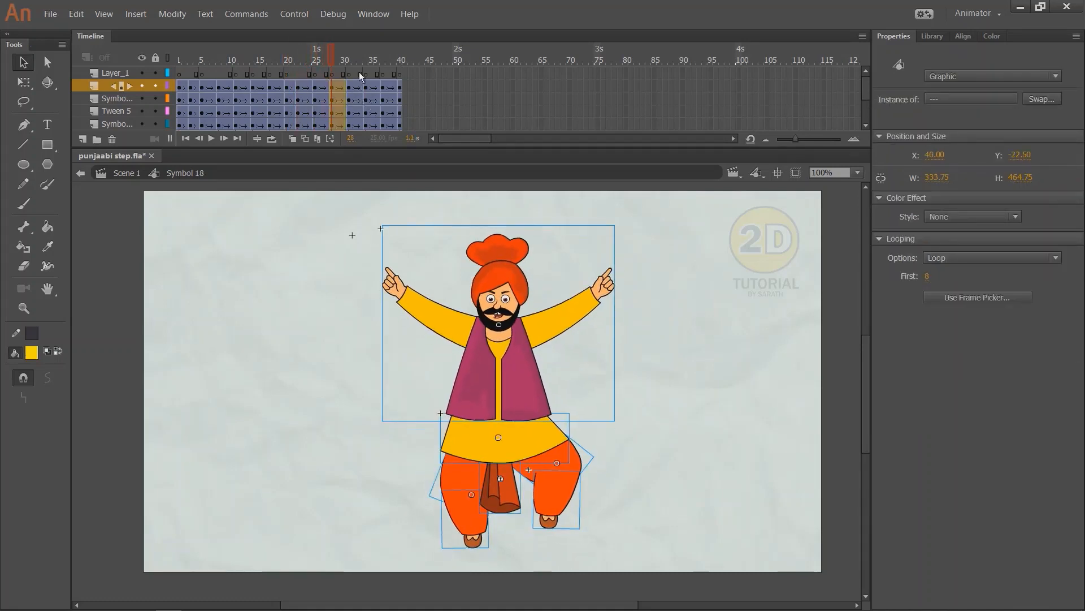
left_click_drag(330, 59, 365, 62)
key("ctrl+a")
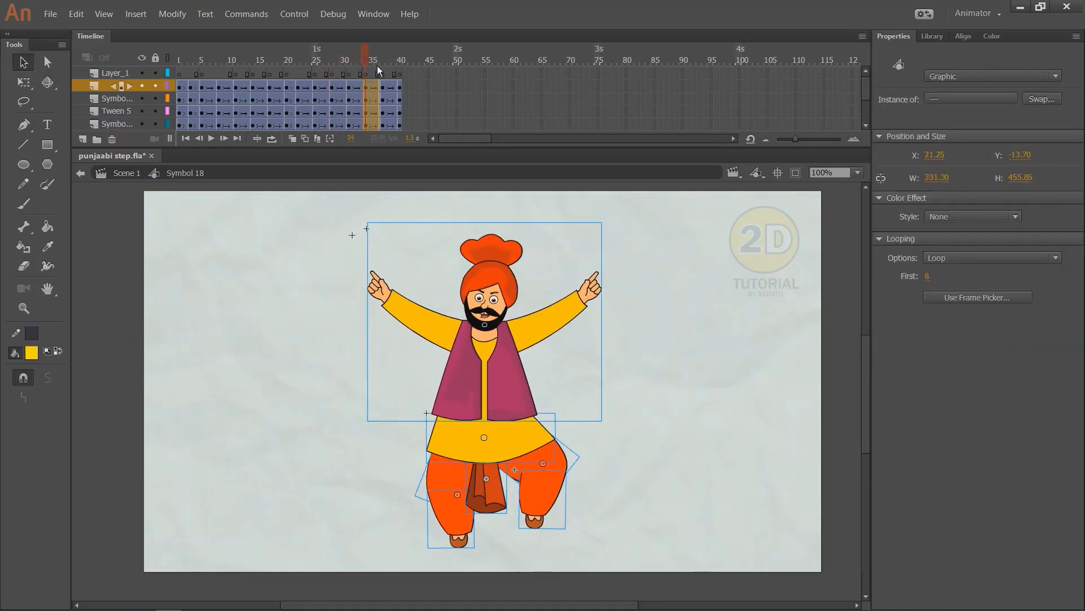
- Play back and scrub through the full 40 frames to review the bouncing travel
left_click_drag(368, 57, 405, 66)
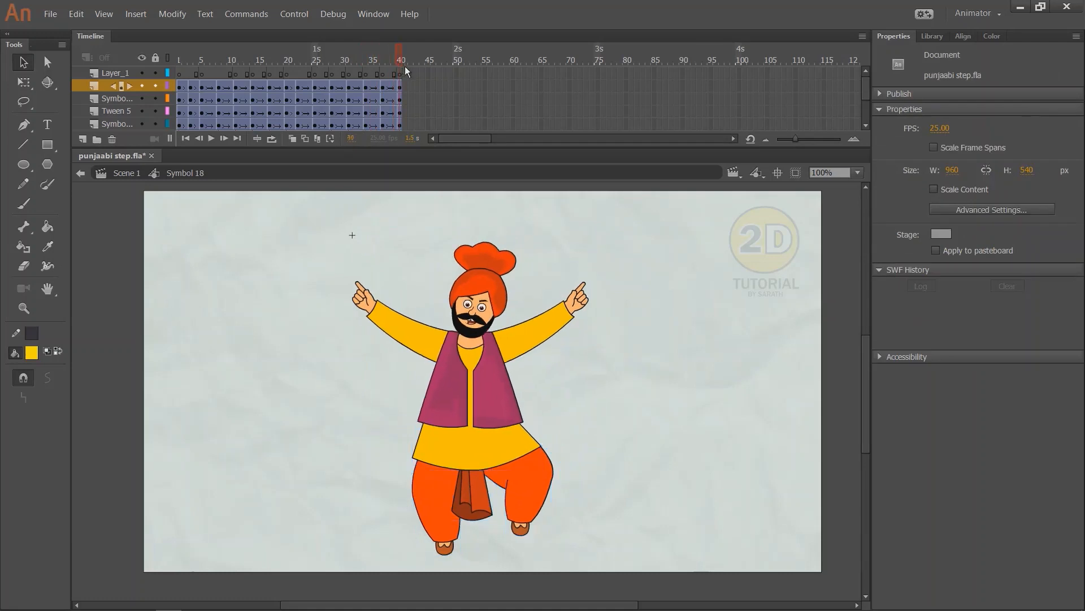
key("Return")
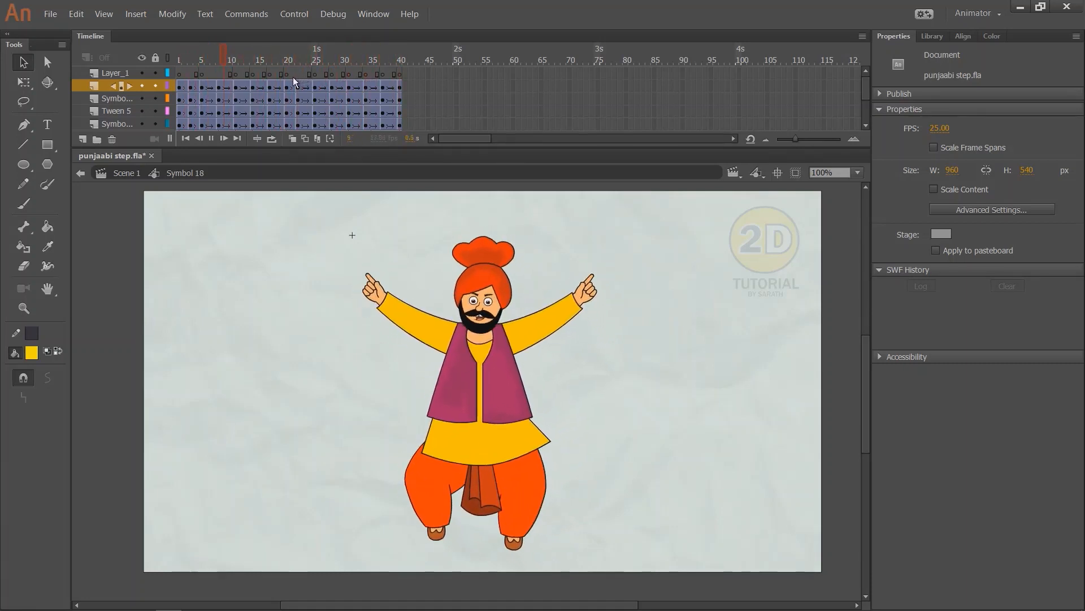
key("Return")
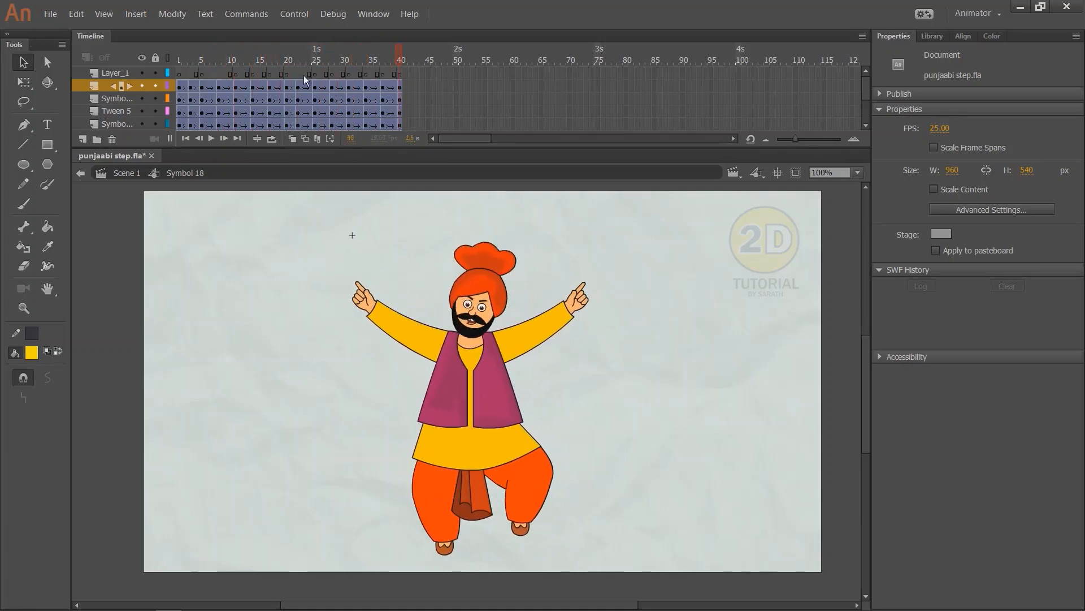
left_click(180, 60)
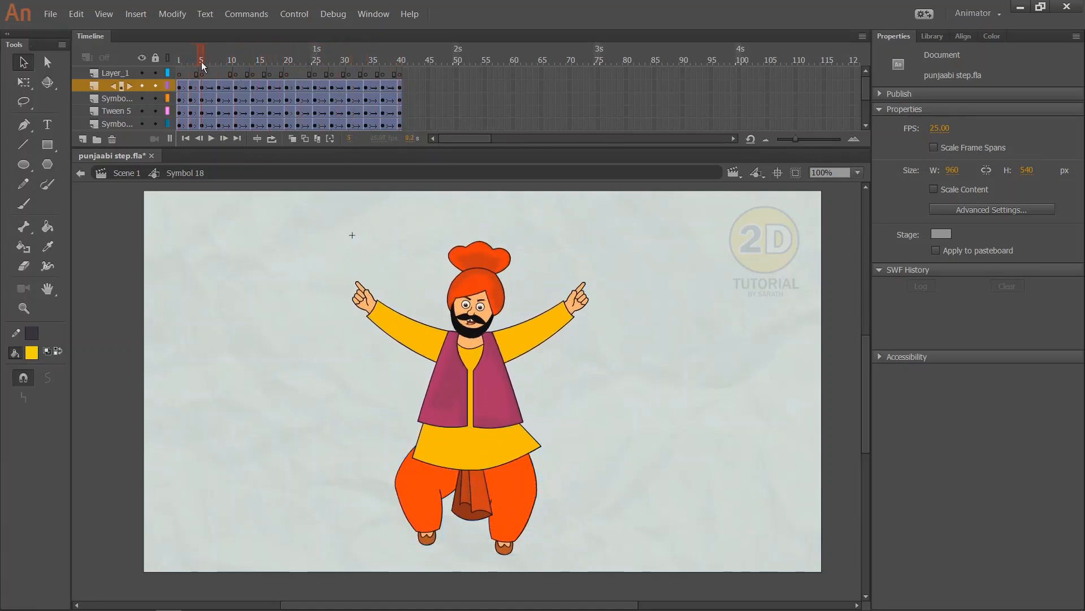
left_click_drag(219, 64, 402, 101)
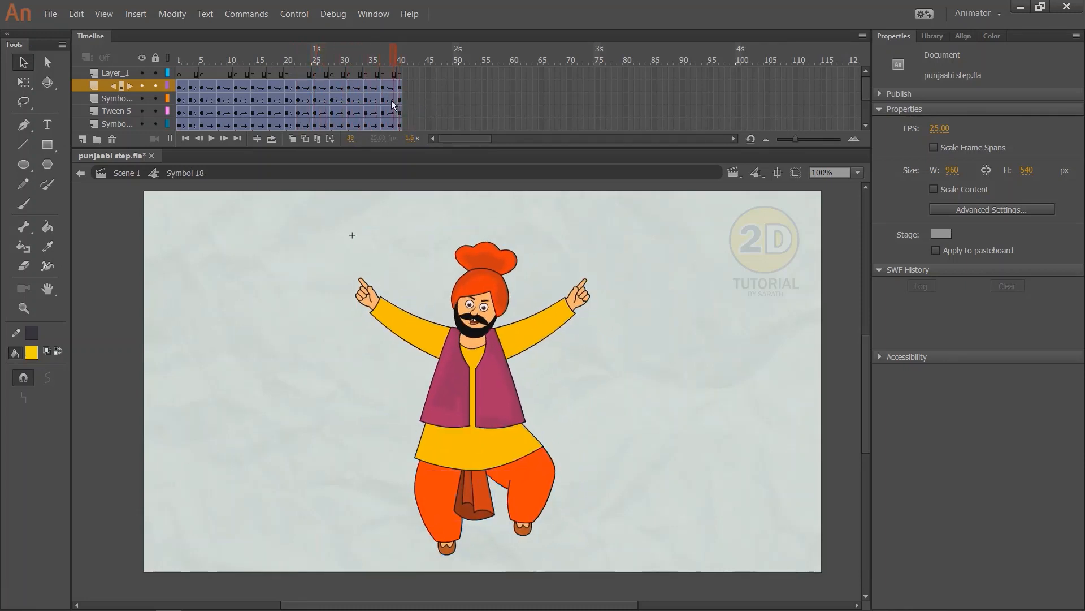
key("Return")
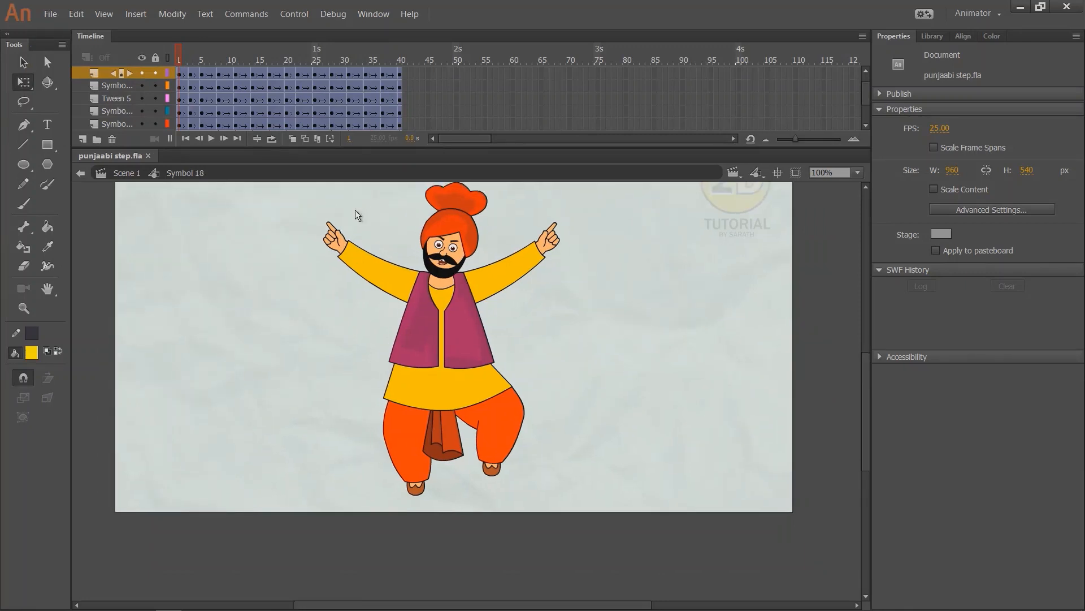
- At frame 8, rotate the thigh on the figure's right side outward and shift its lower leg to X 204.50 to meet the knee
mouse_move(189, 60)
left_mouse_down()
mouse_move(320, 95)
mouse_move(229, 94)
mouse_move(186, 73)
mouse_move(201, 69)
left_mouse_up()
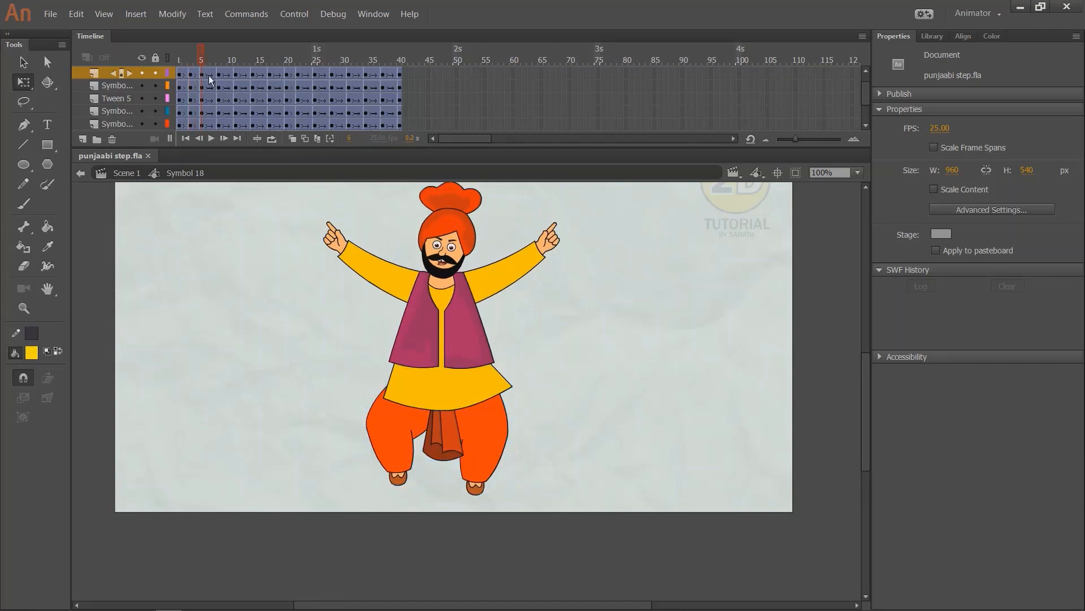
key("ctrl+equal")
scroll(192, 198, "down", 5)
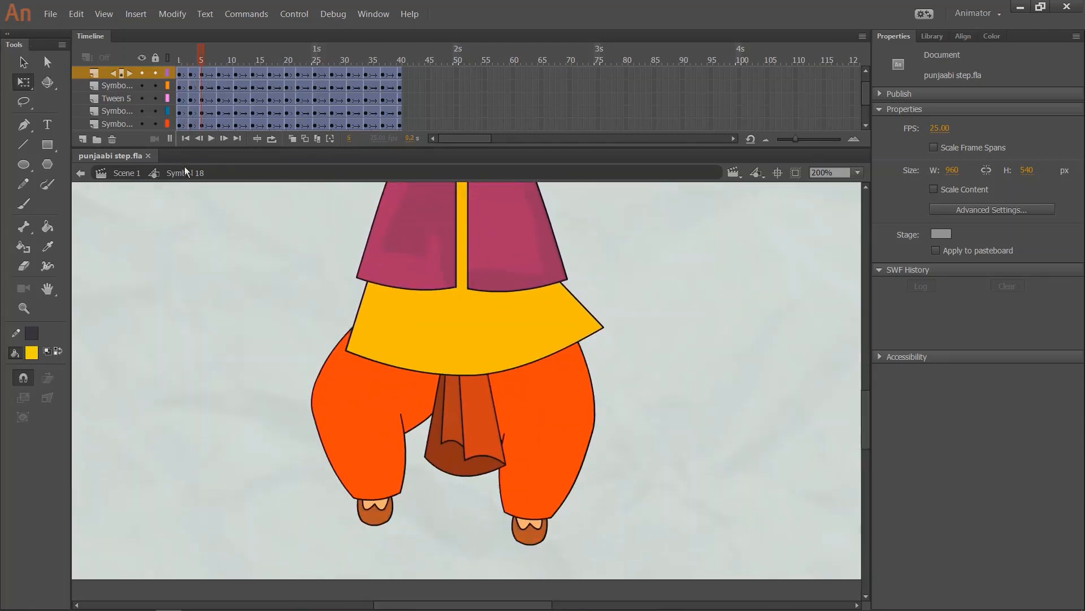
left_click_drag(201, 65, 218, 66)
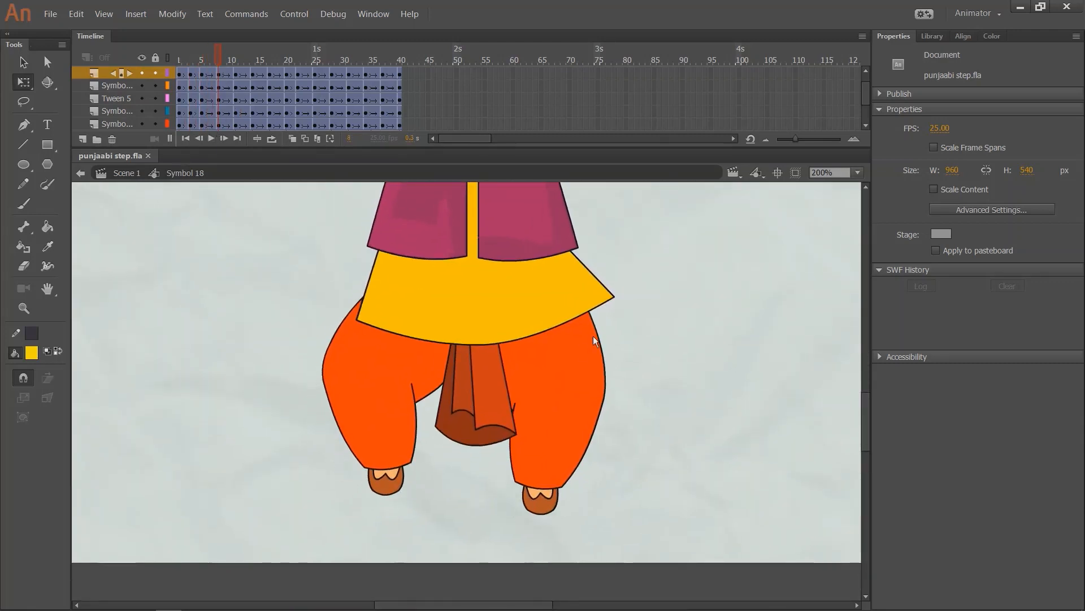
left_click(570, 355)
left_click_drag(636, 416, 653, 401)
left_click(575, 454)
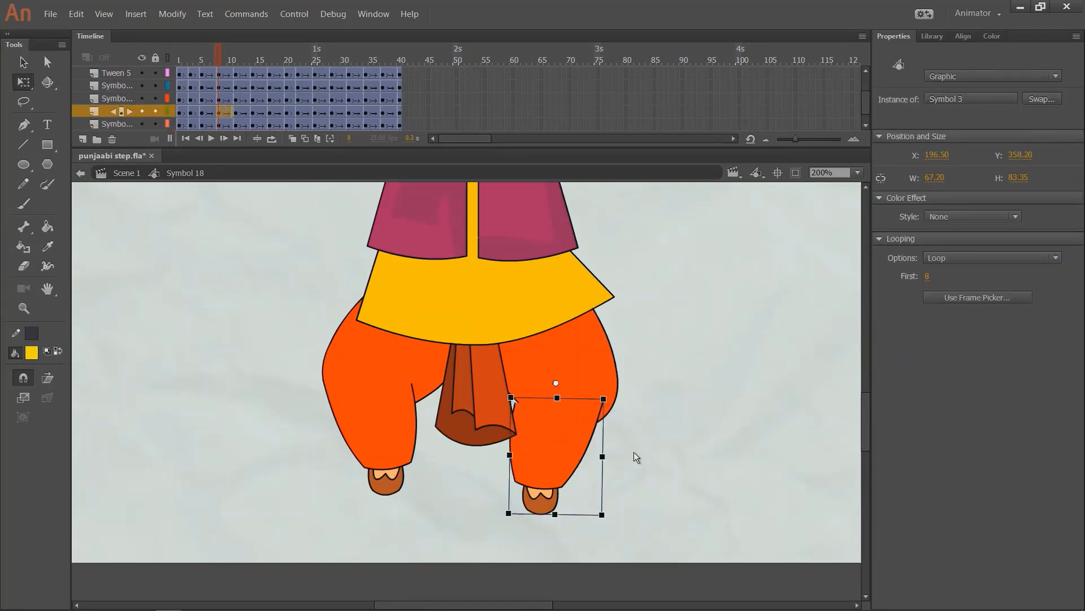
left_click_drag(631, 445, 657, 445)
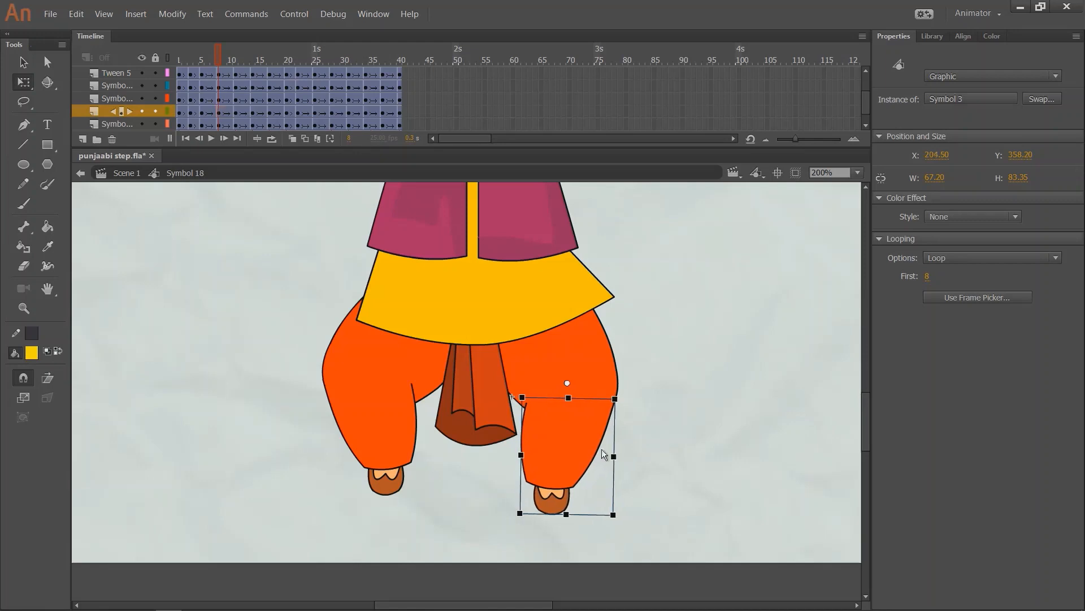
left_click(601, 449)
left_click(576, 453)
left_click(657, 455)
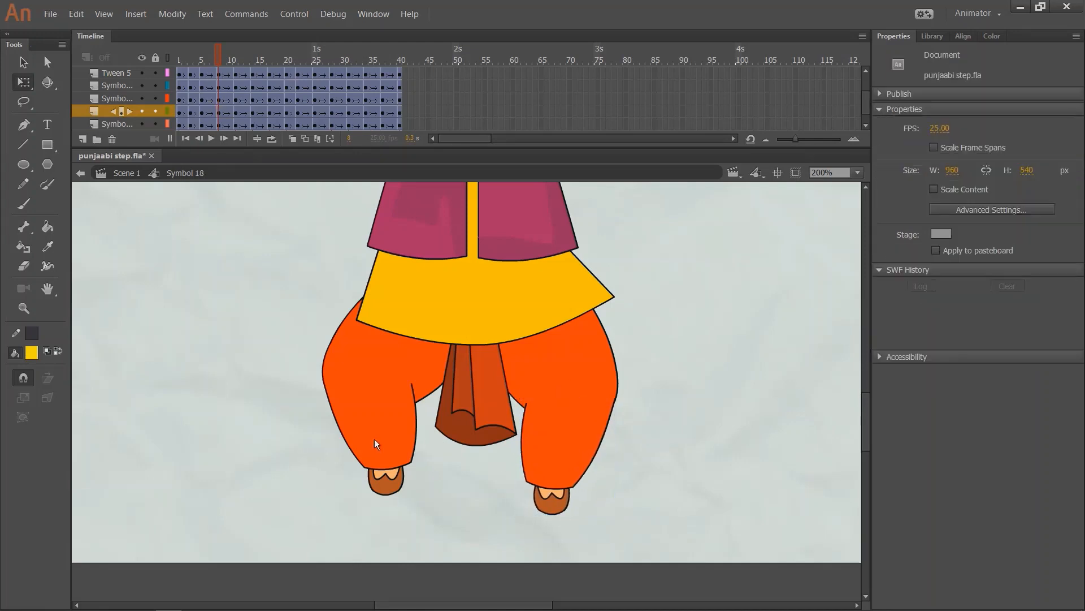
- At frame 8, rotate the lower leg on the figure's left side slightly outward
left_click(381, 432)
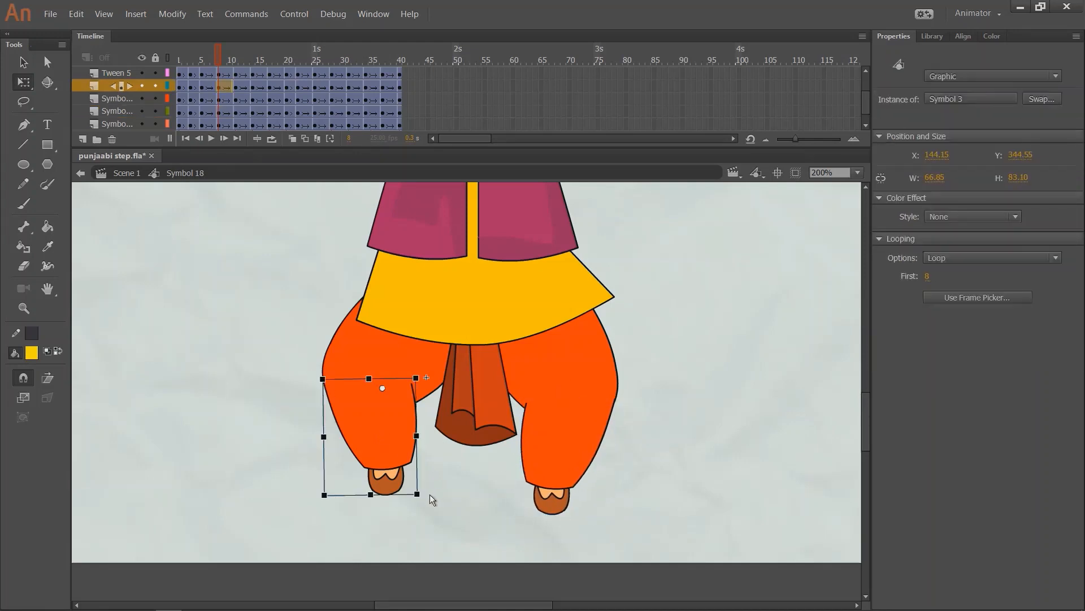
left_click_drag(420, 507, 422, 439)
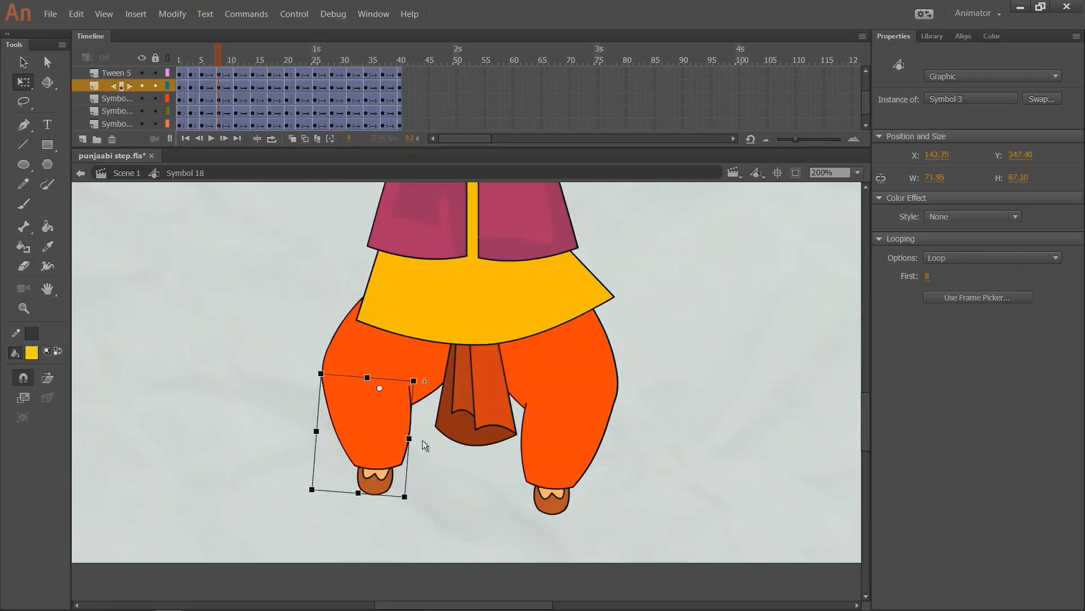
left_click(297, 433)
key("ctrl+z")
key("ctrl+z")
key("ctrl+z")
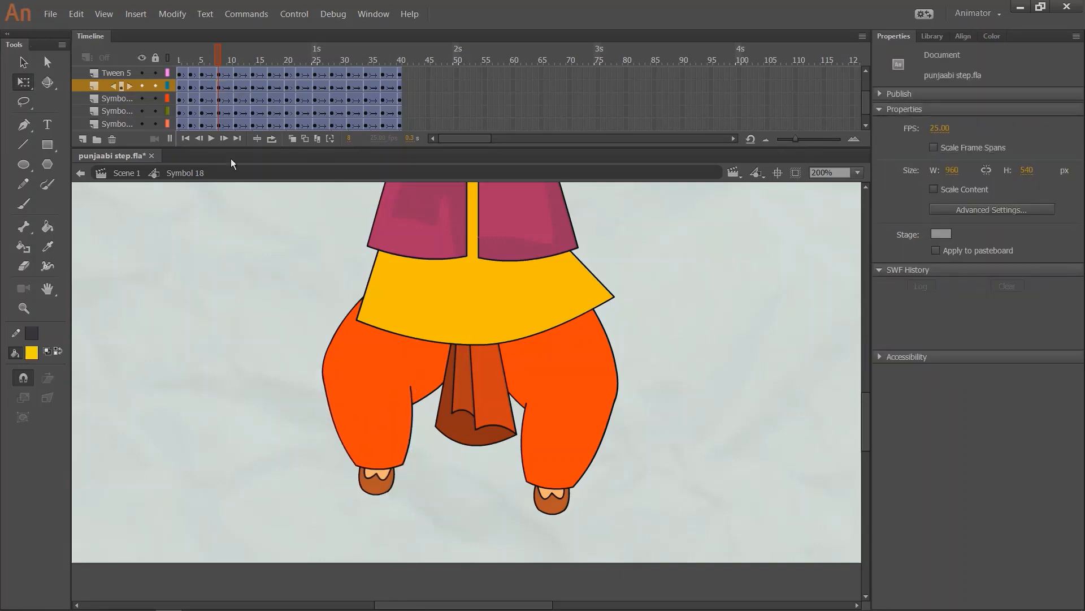
- At frame 14, rotate the thigh on the figure's right side outward and shift its lower leg outward to meet the knee
left_click_drag(215, 60, 253, 67)
left_click(622, 379)
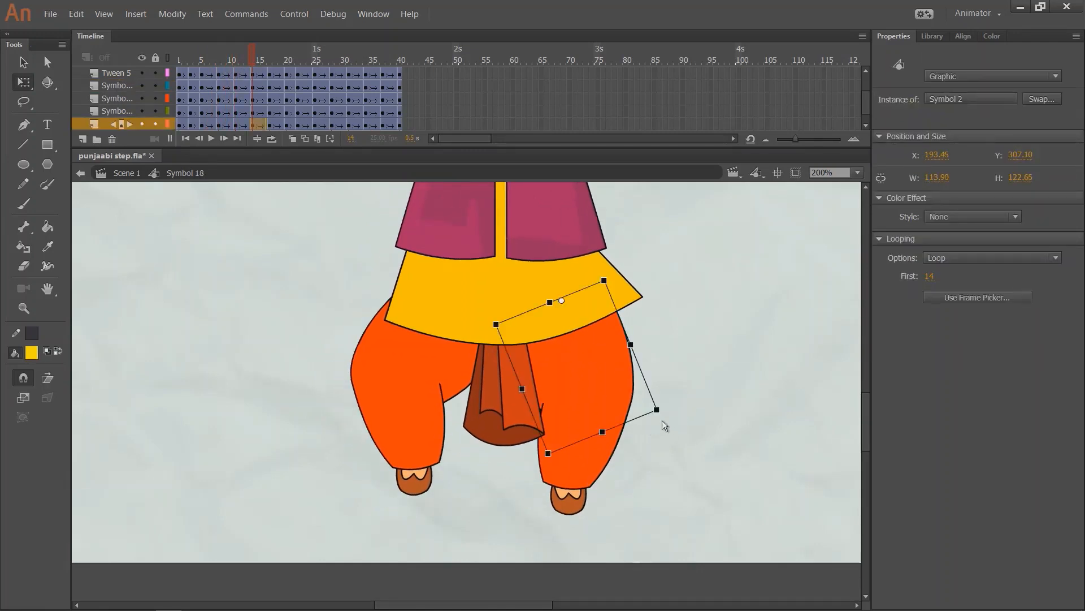
left_click_drag(671, 414, 678, 413)
left_click(611, 448)
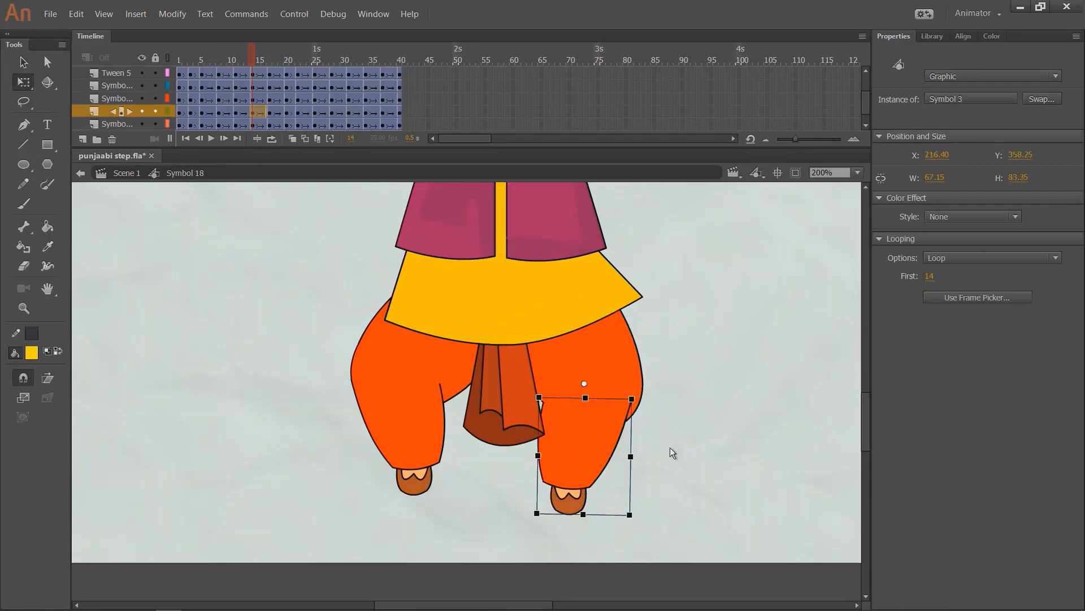
left_click_drag(671, 451, 691, 448)
left_click(686, 458)
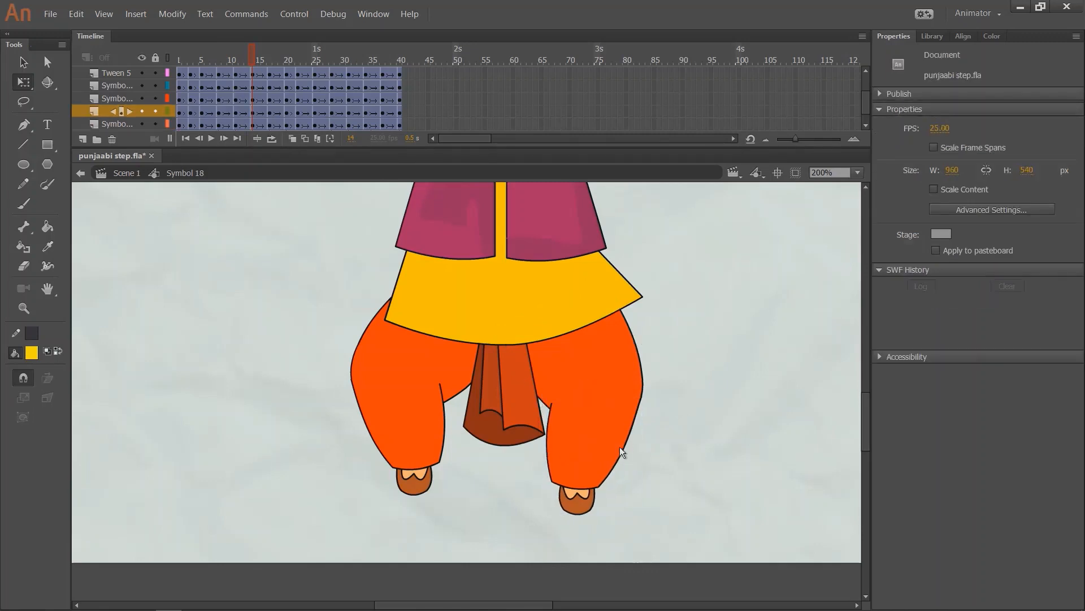
- At frame 14, rotate the lower leg on the figure's left side slightly outward and nudge it to X 163.80, Y 348.40
left_click(455, 492)
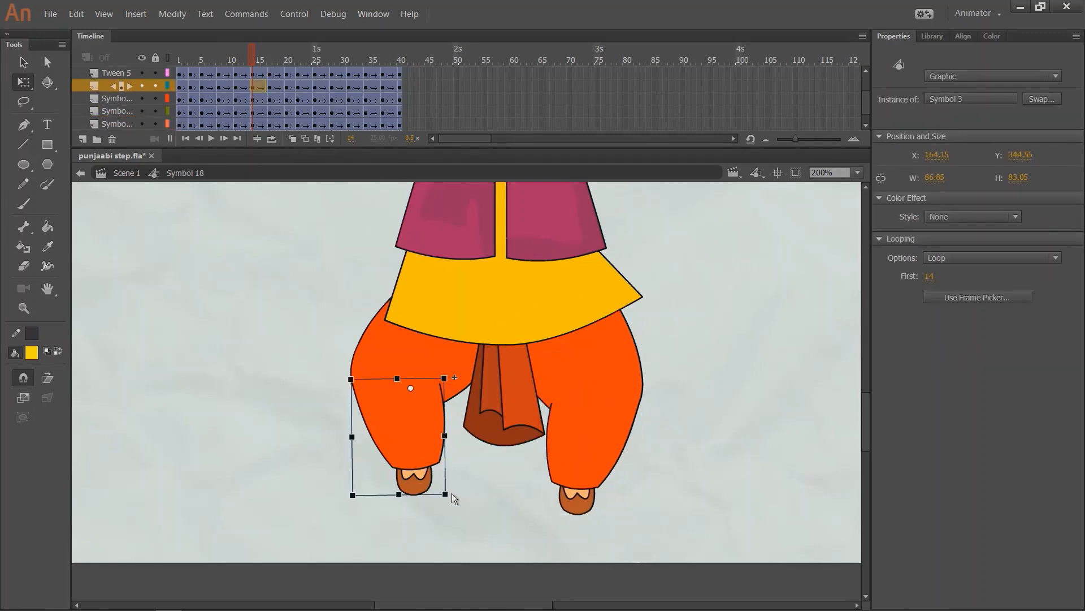
left_click_drag(449, 498, 449, 502)
key("Left")
key("Left")
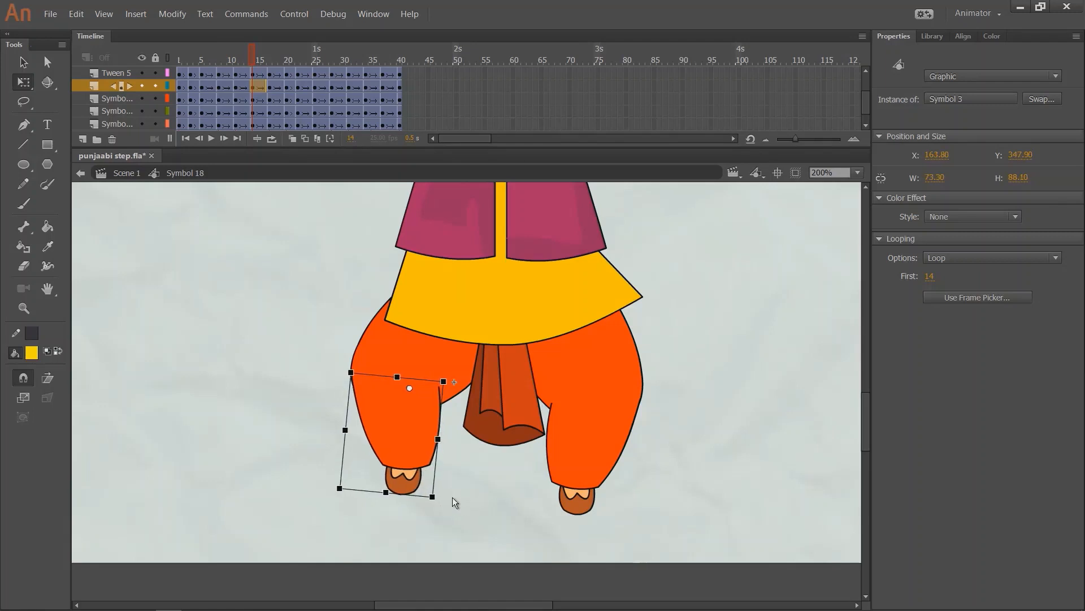
left_click(476, 490)
key("ctrl+z")
key("Right")
key("Down")
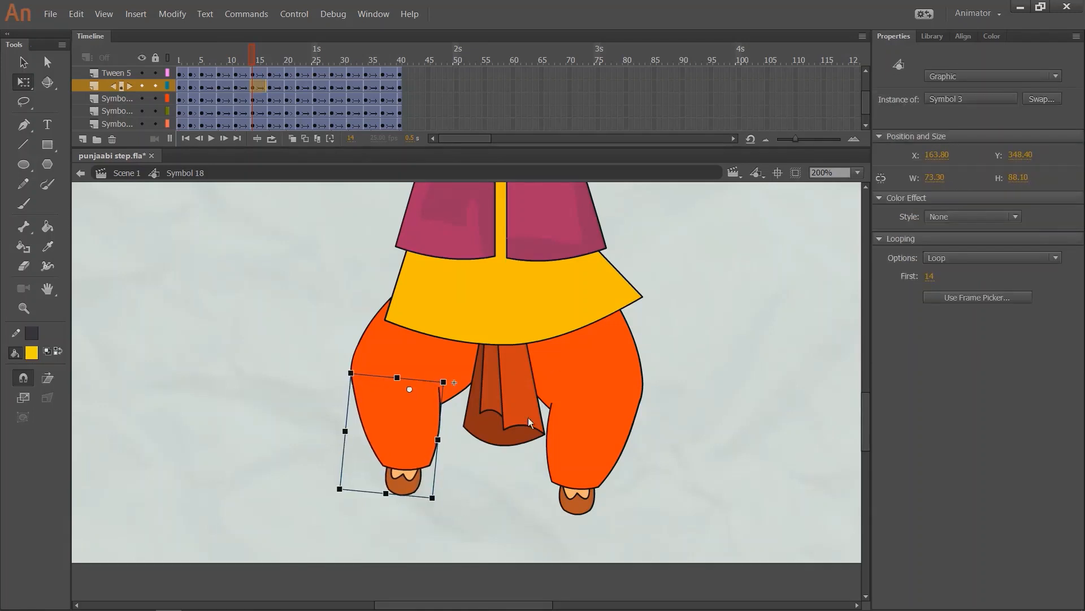
- At frame 22, shift the lower leg on the figure's right side slightly outward to line up with the knee
left_click_drag(251, 59, 298, 66)
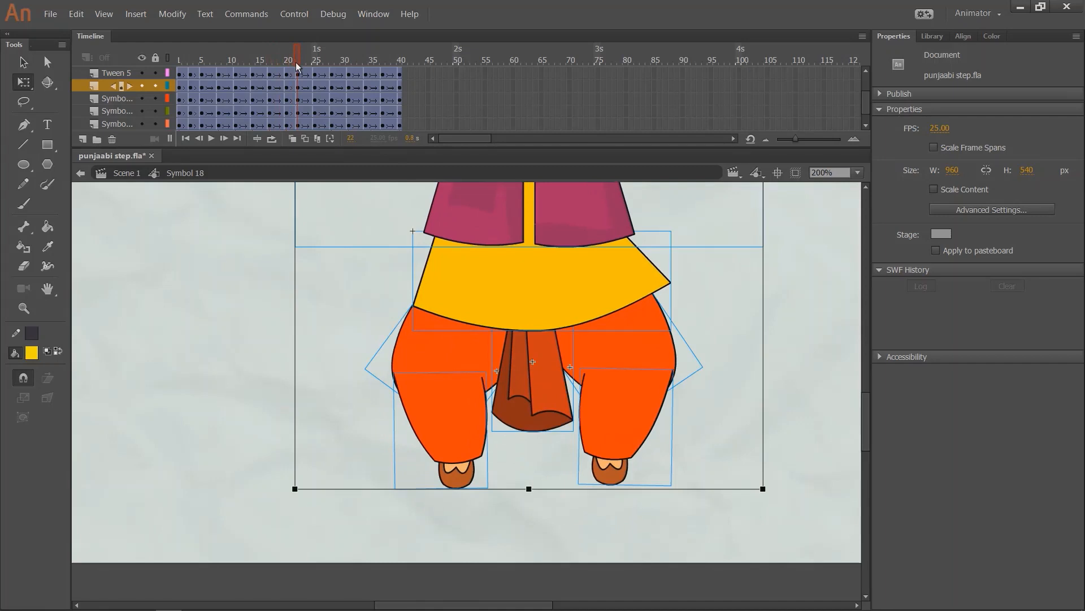
left_click(673, 392)
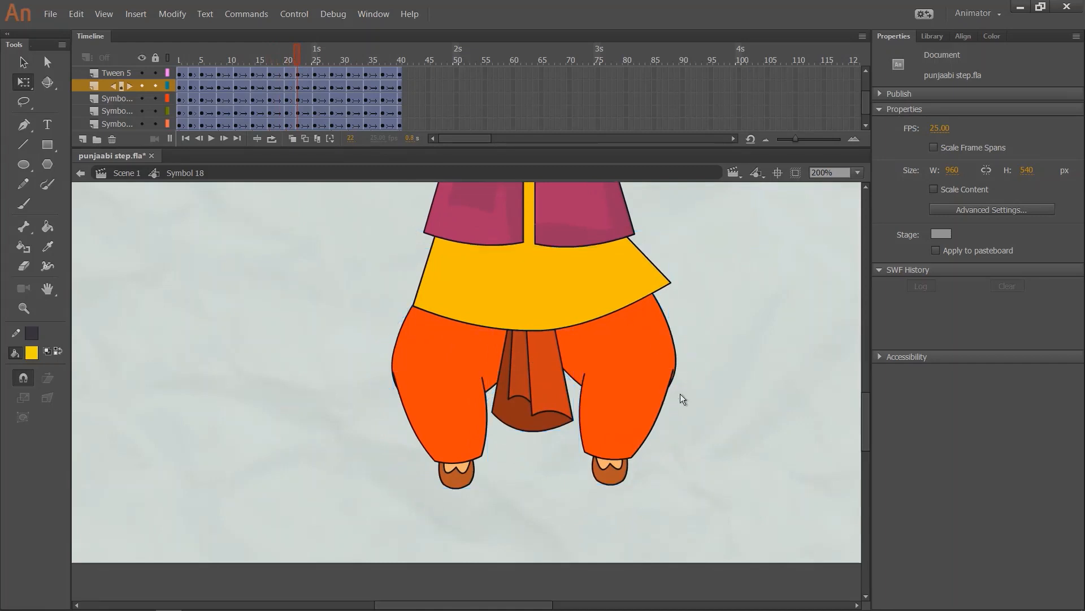
left_click_drag(680, 393, 710, 402)
left_click(698, 405)
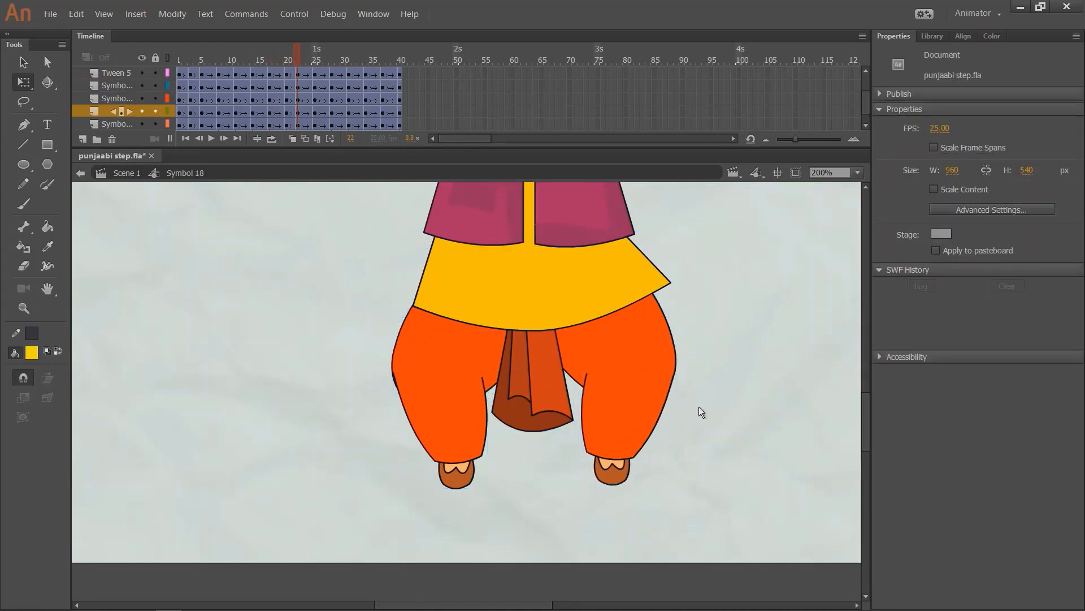
left_click_drag(287, 64, 297, 71)
left_click(453, 397)
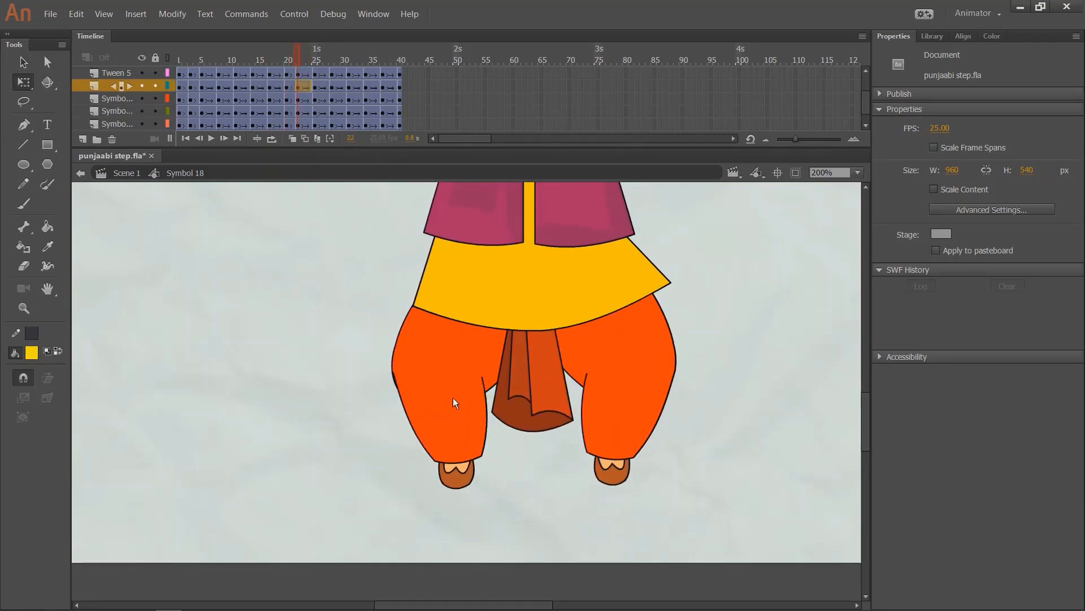
- At frame 28, rotate the thigh on the figure's left side outward and shift its lower leg to X 193.60
left_click_drag(302, 60, 331, 65)
left_click(408, 421)
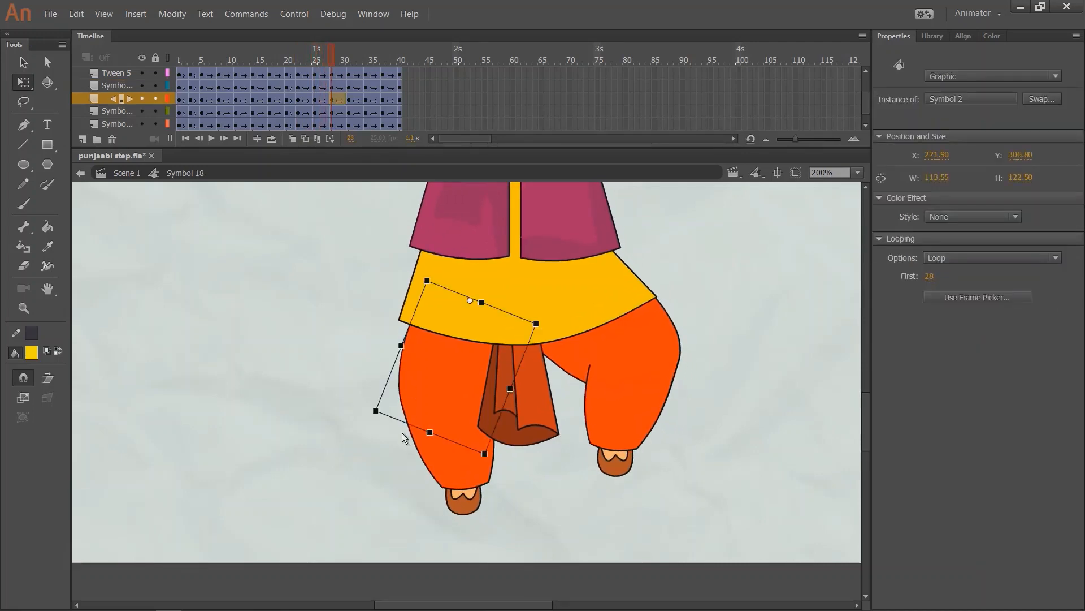
left_click_drag(369, 414, 367, 408)
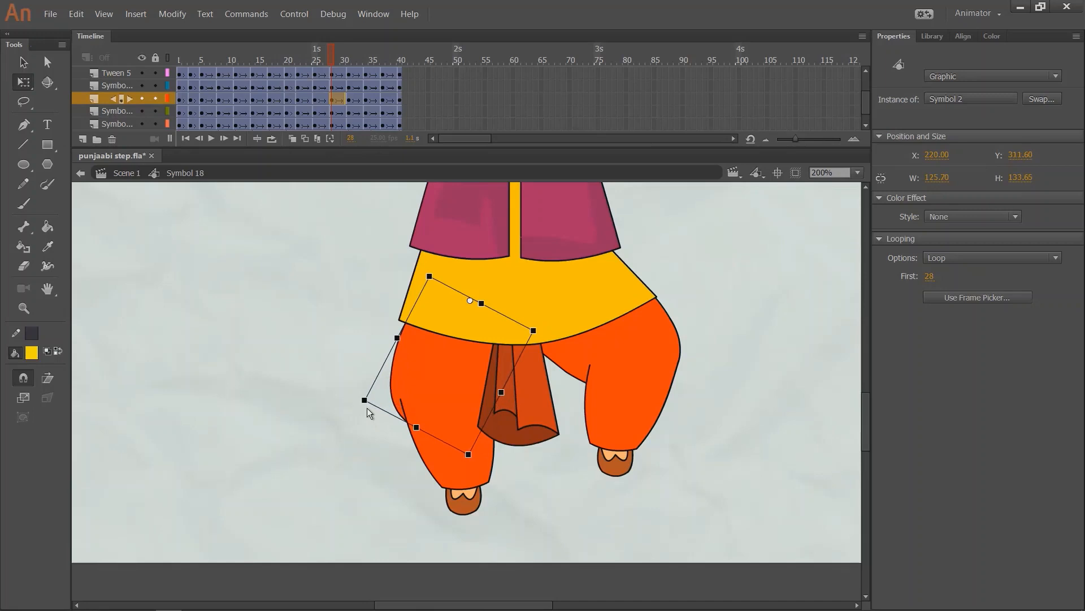
left_click(441, 456)
key("Left")
key("Left")
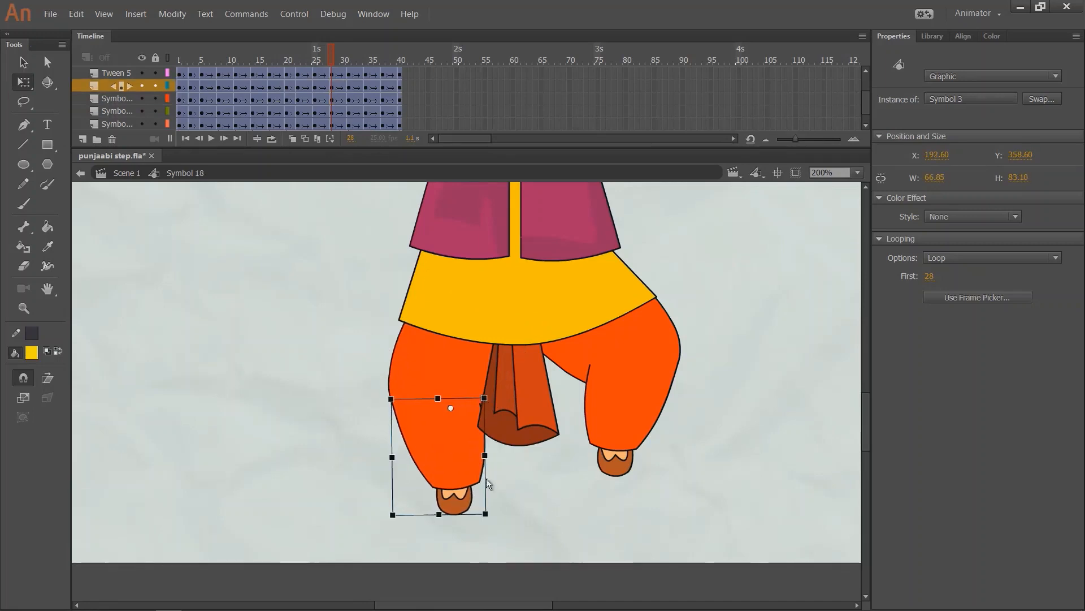
left_click(494, 472)
- At frame 28, rotate the raised lower leg on the figure's right side slightly outward
left_click(618, 421)
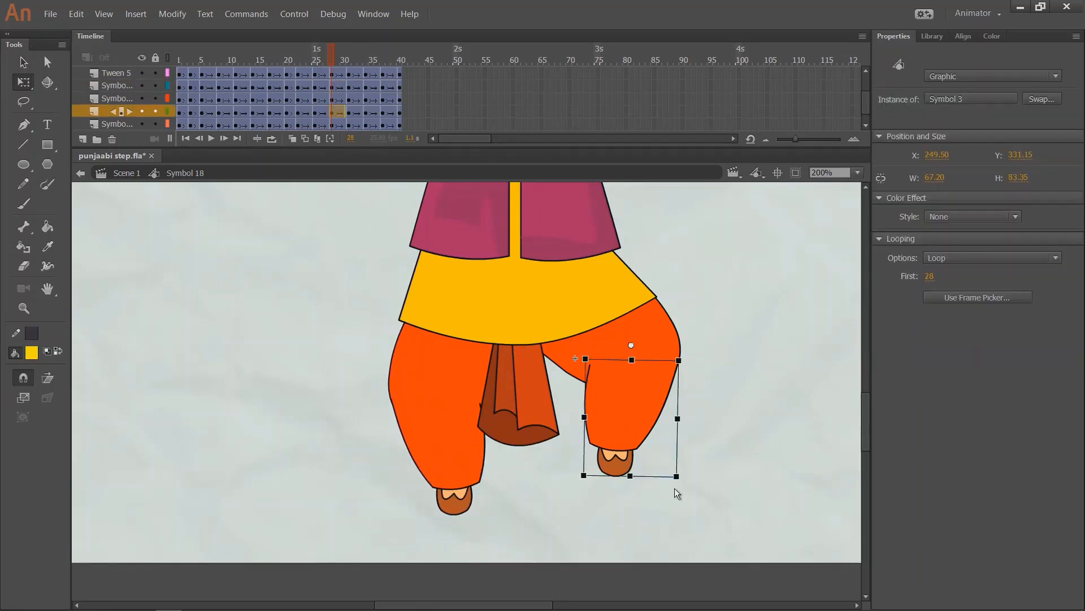
left_click_drag(674, 487, 740, 487)
left_click(741, 486)
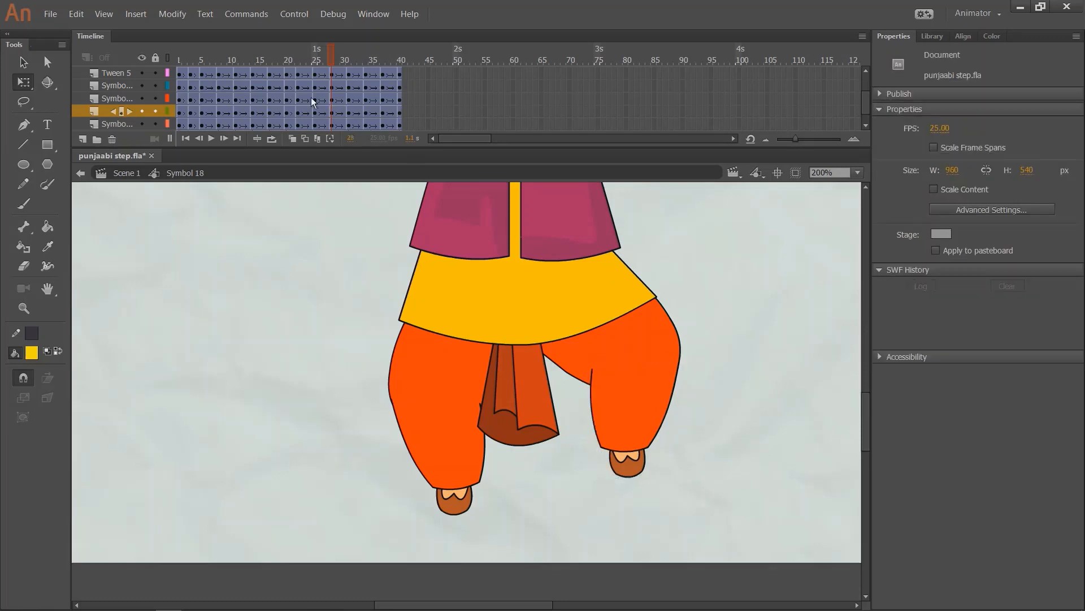
- At frame 34, rotate the thigh on the figure's left side outward and shift its lower leg to about X 173
left_click_drag(327, 63, 364, 71)
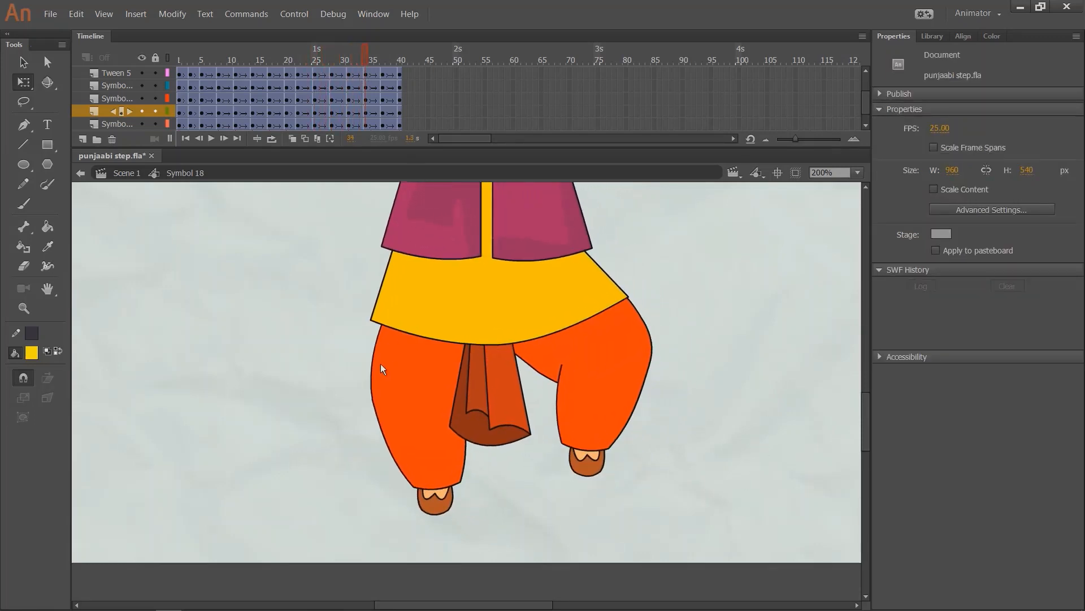
left_click(368, 395)
left_click_drag(340, 415, 329, 403)
left_click(414, 453)
key("Left")
key("Left")
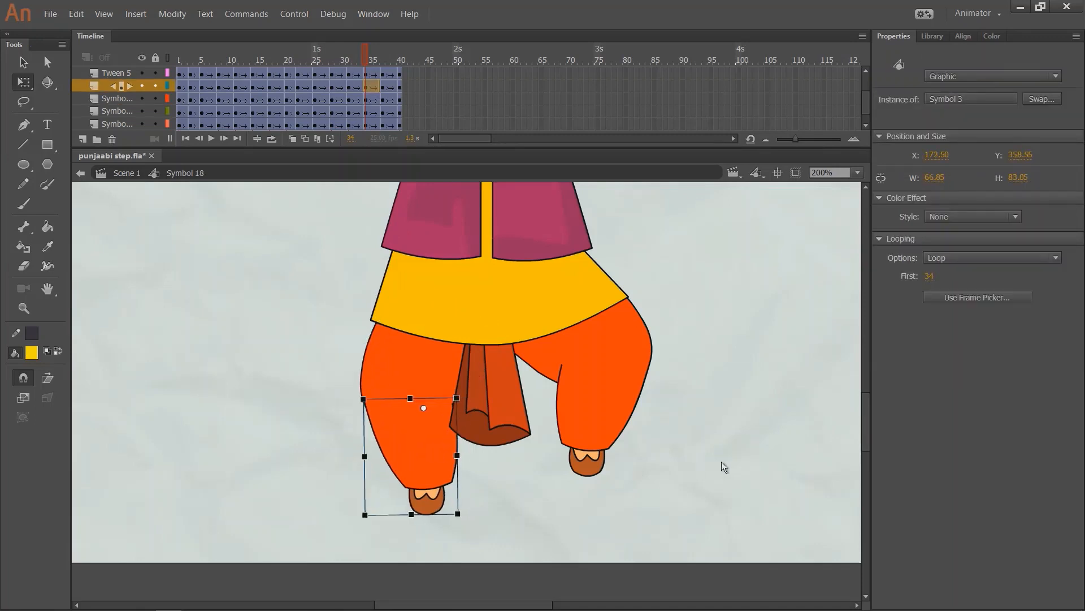
- At frame 34, rotate the raised lower leg on the figure's right side slightly outward
left_click(626, 399)
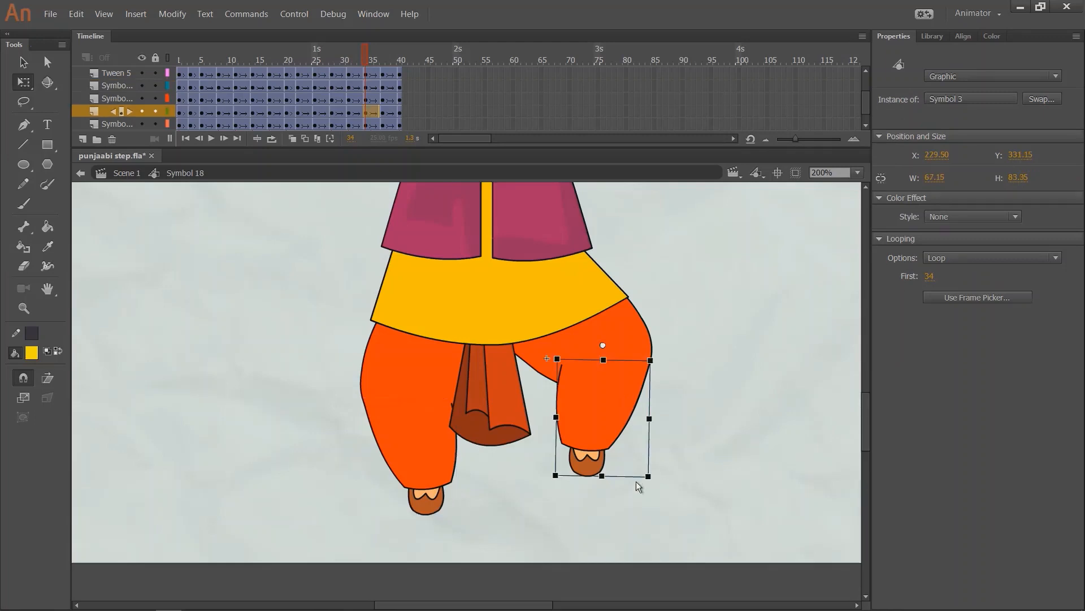
left_click_drag(650, 486, 673, 493)
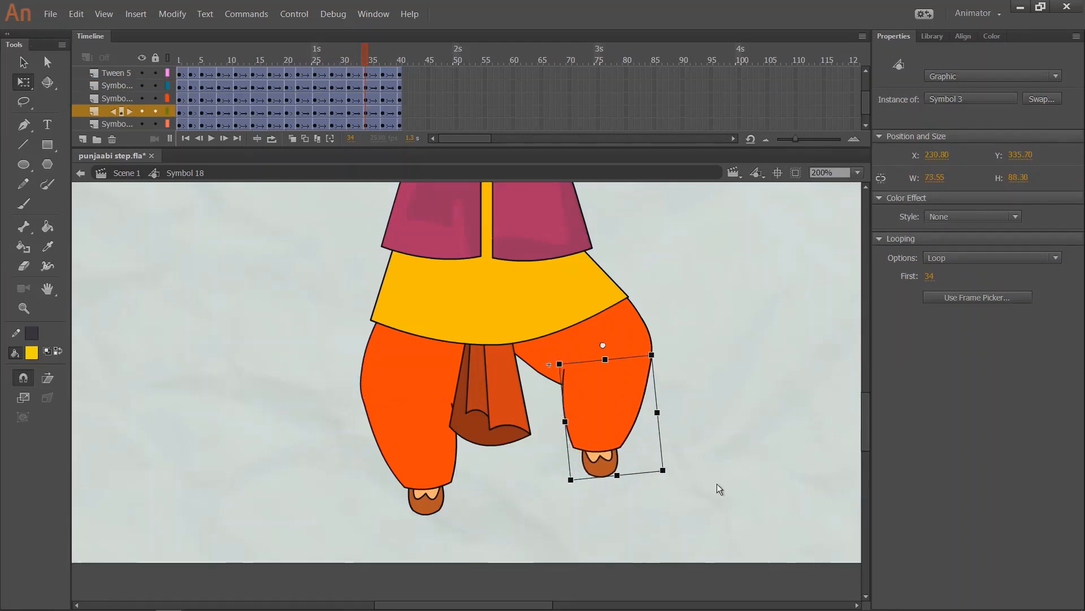
left_click(717, 485)
- View the whole figure and play back the dance to review the adjusted leg bends
left_click_drag(368, 58, 402, 74)
key("ctrl+minus")
key("ctrl+minus")
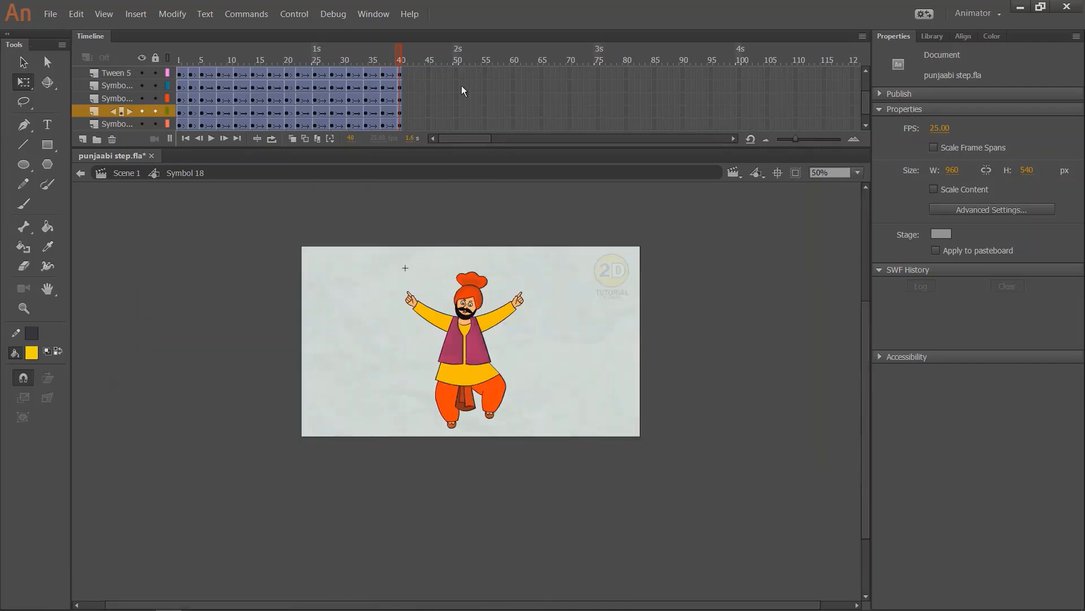
key("Return")
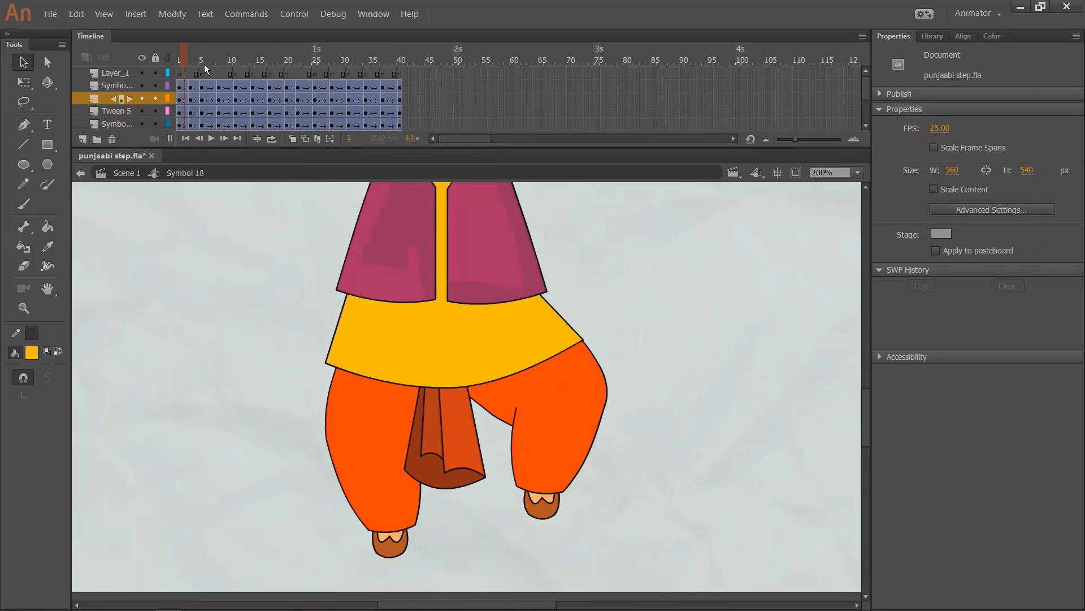
- Open the yellow kurta hem symbol from frame 5 for editing and extend its timeline to frame 31
left_click_drag(205, 64, 251, 73)
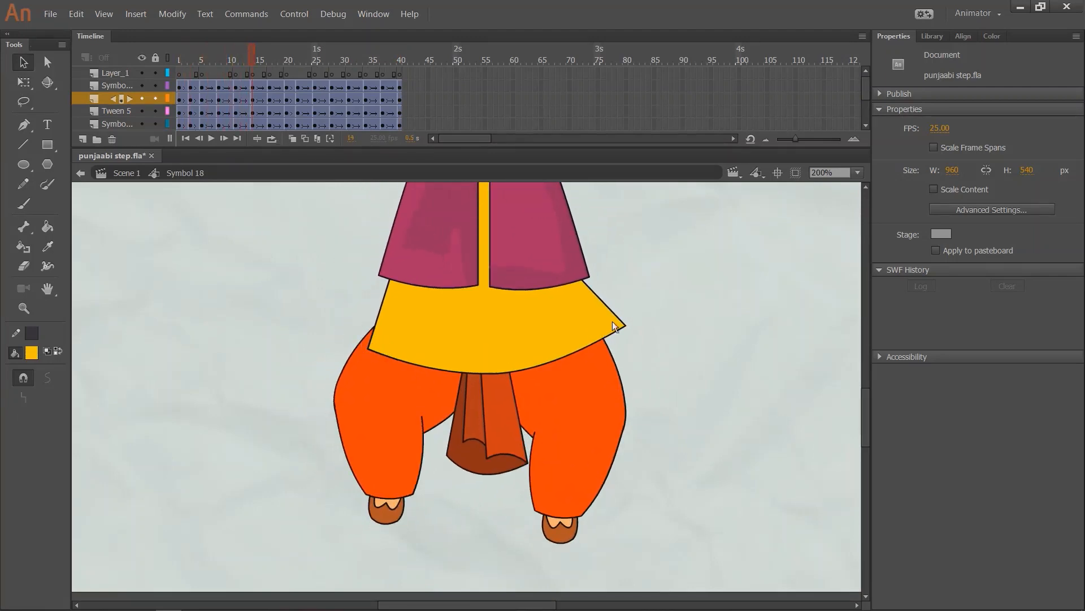
left_click_drag(224, 68, 203, 102)
left_click(368, 338)
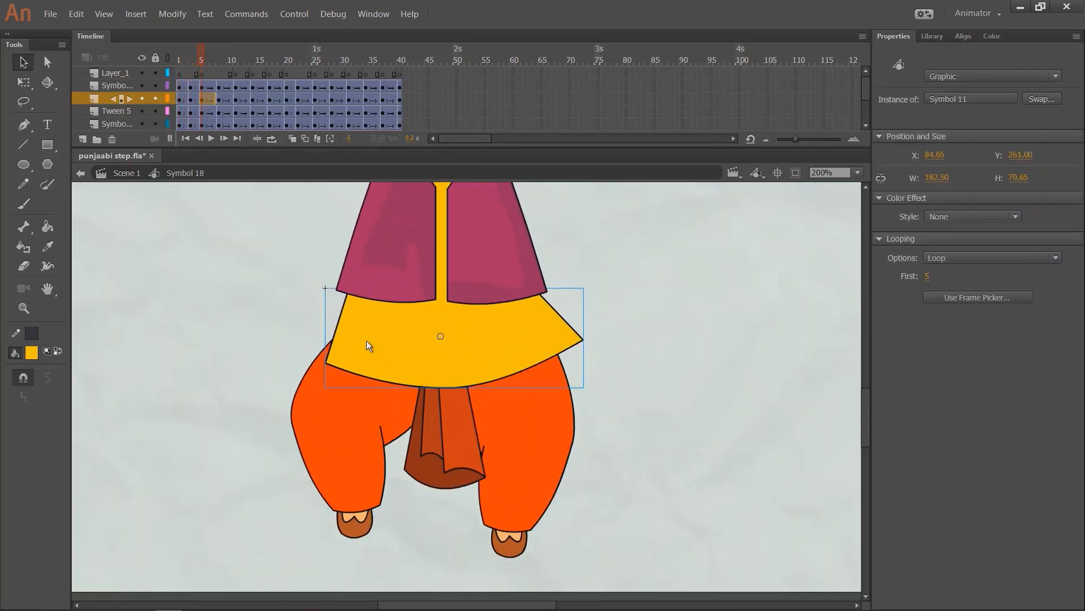
double_click(372, 340)
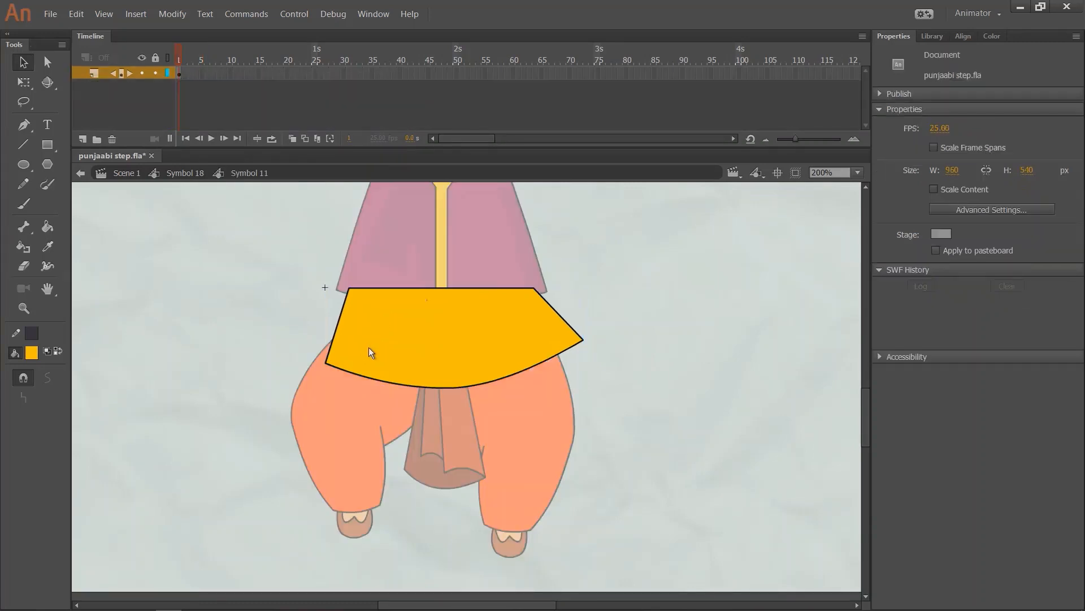
left_click_drag(202, 74, 349, 75)
key("F5")
- Add a keyframe at frame 5 of the hem symbol and pull both lower corners of the hem to the left
left_click(203, 59)
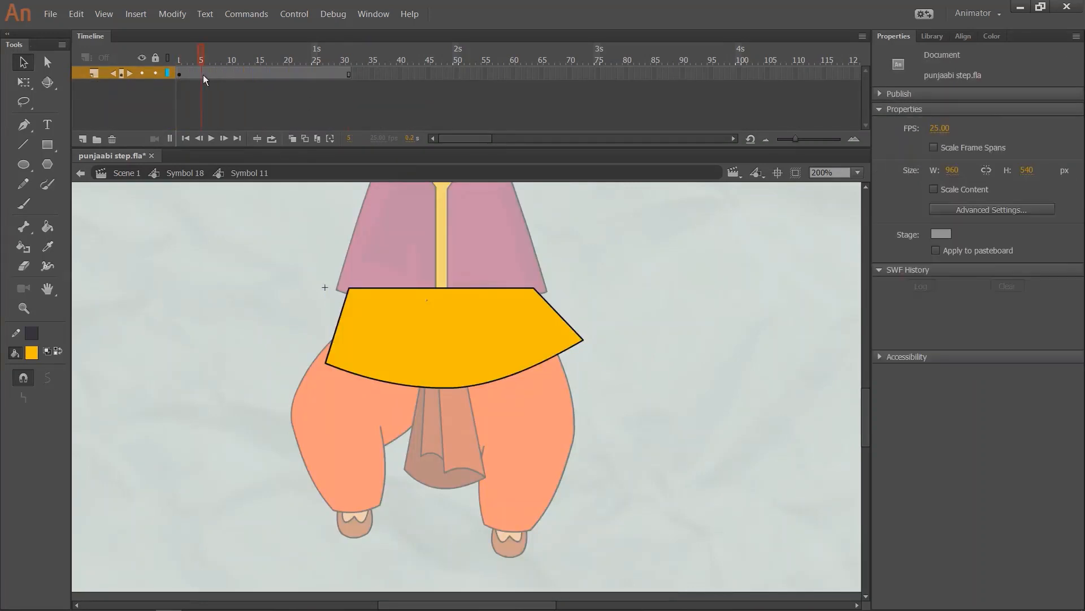
key("F6")
left_click(309, 386)
left_click_drag(326, 363, 312, 357)
left_click_drag(582, 341, 562, 351)
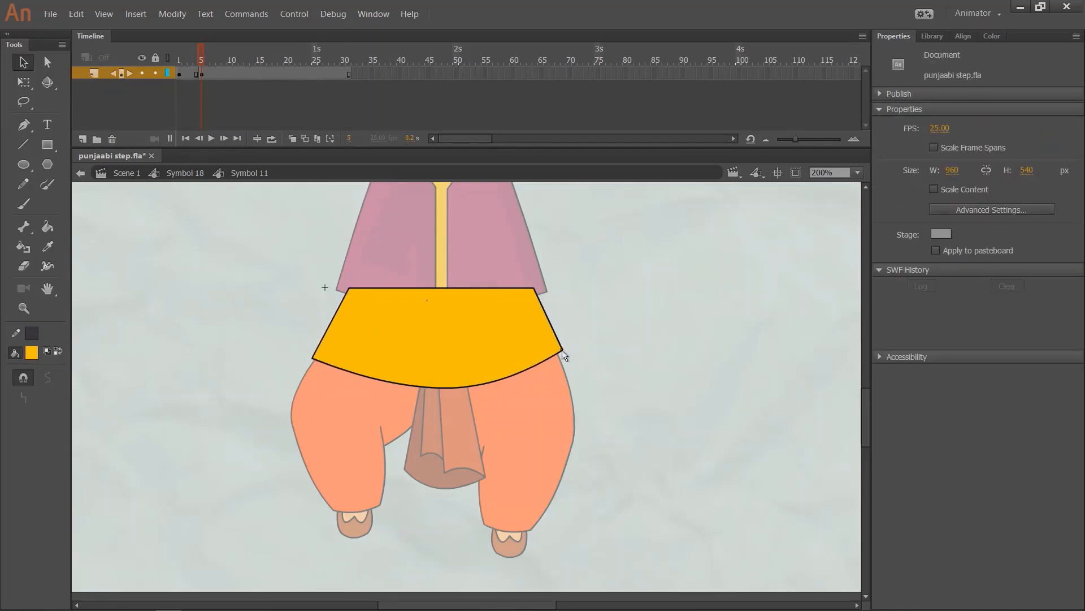
- Create a shape tween between frames 1 and 5 of the hem and extend the symbol's timeline to frame 46
right_click(189, 75)
left_click(248, 99)
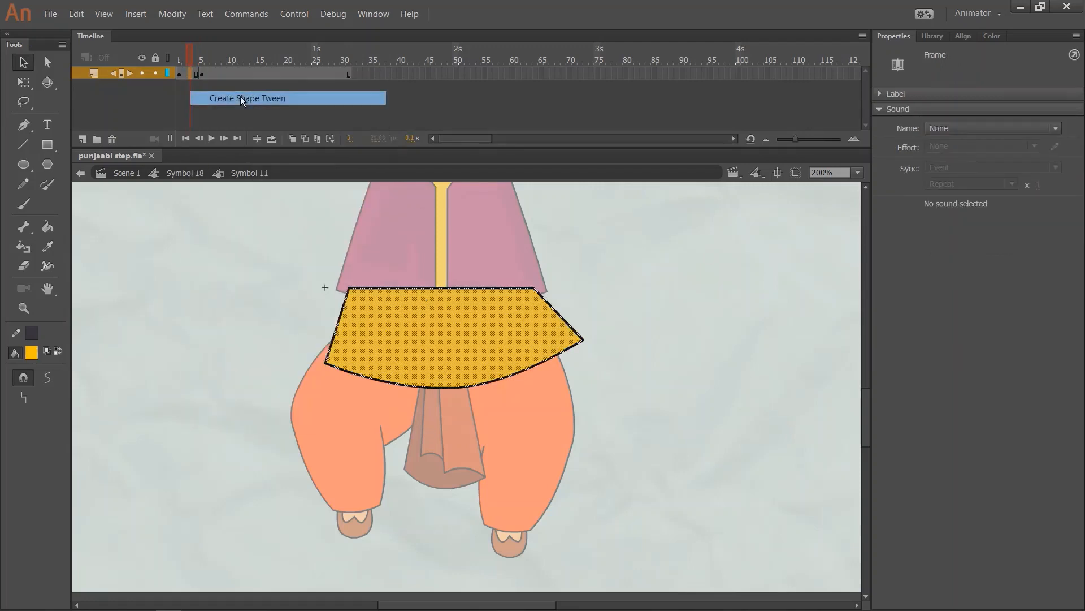
left_click_drag(187, 60, 354, 74)
key("F5")
- Play back the hem swing inside its symbol, return to Symbol 18, and preview it with the dance
left_click_drag(266, 63, 165, 96)
key("Return")
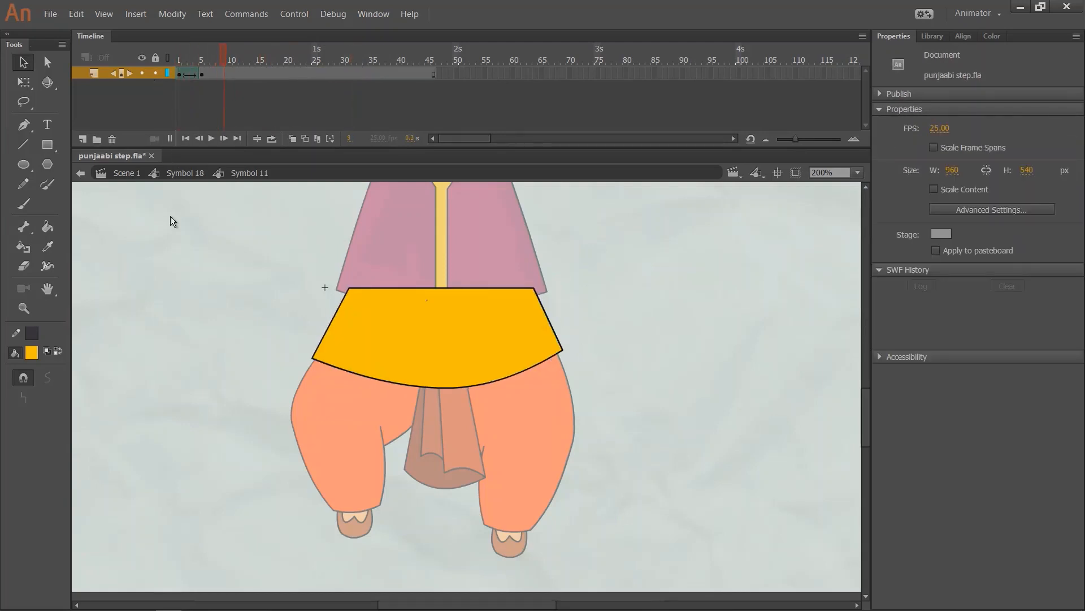
double_click(168, 216)
key("Return")
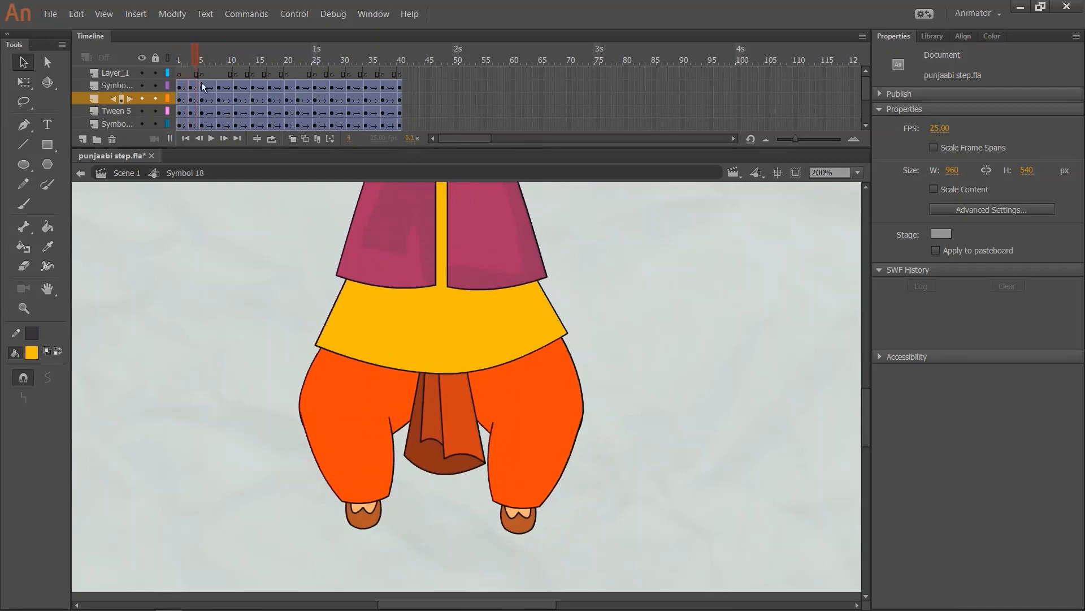
- Reopen the yellow hem symbol from frame 20 of the dance and insert a keyframe at its frame 20
mouse_move(277, 99)
left_mouse_down()
mouse_move(311, 105)
mouse_move(286, 103)
left_mouse_up()
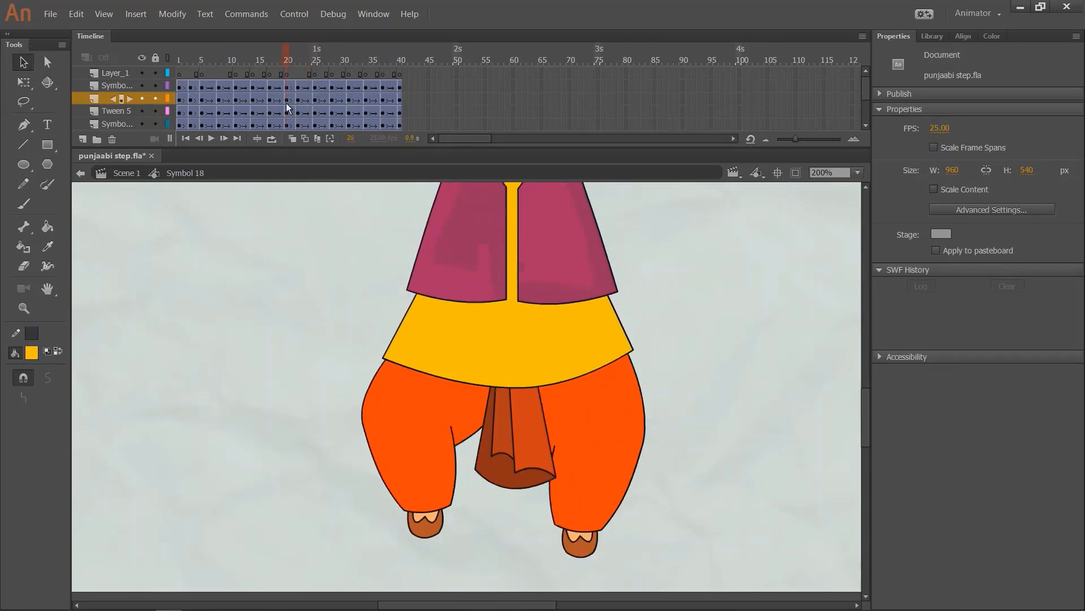
left_click(495, 356)
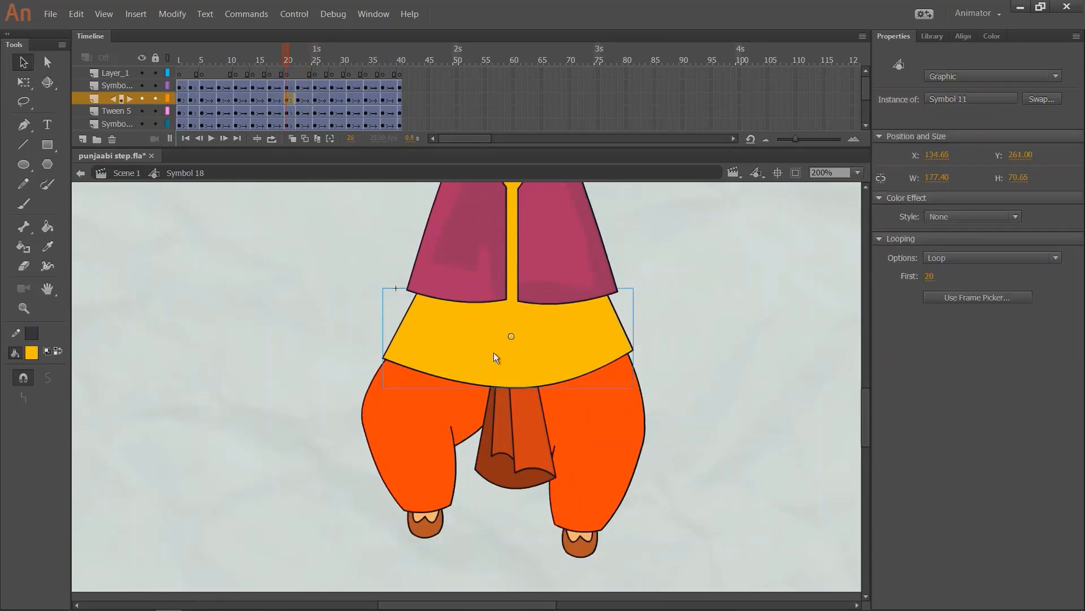
double_click(523, 334)
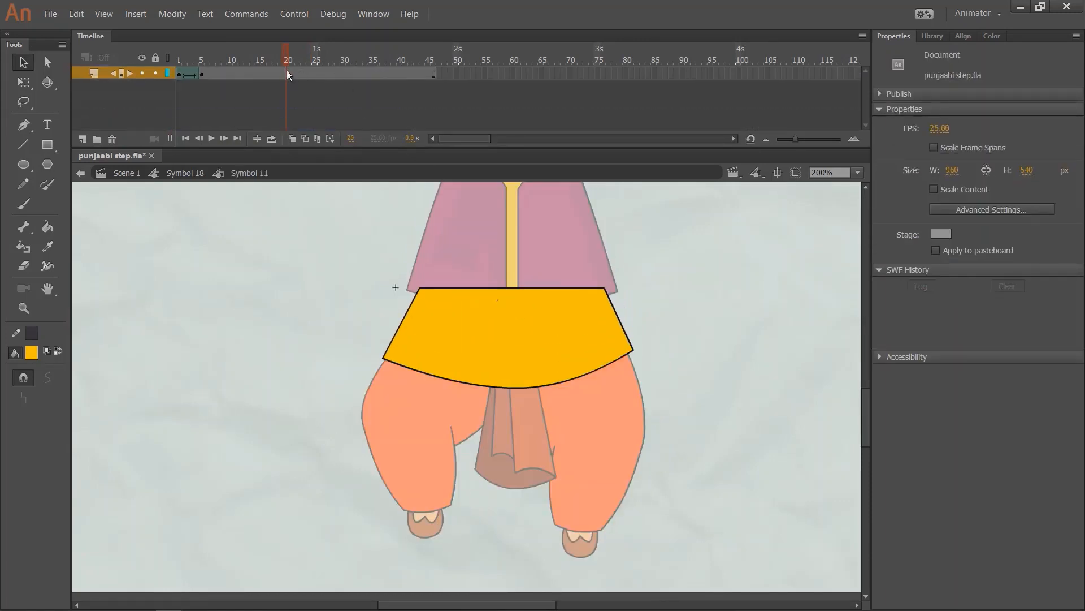
left_click(286, 75)
key("F6")
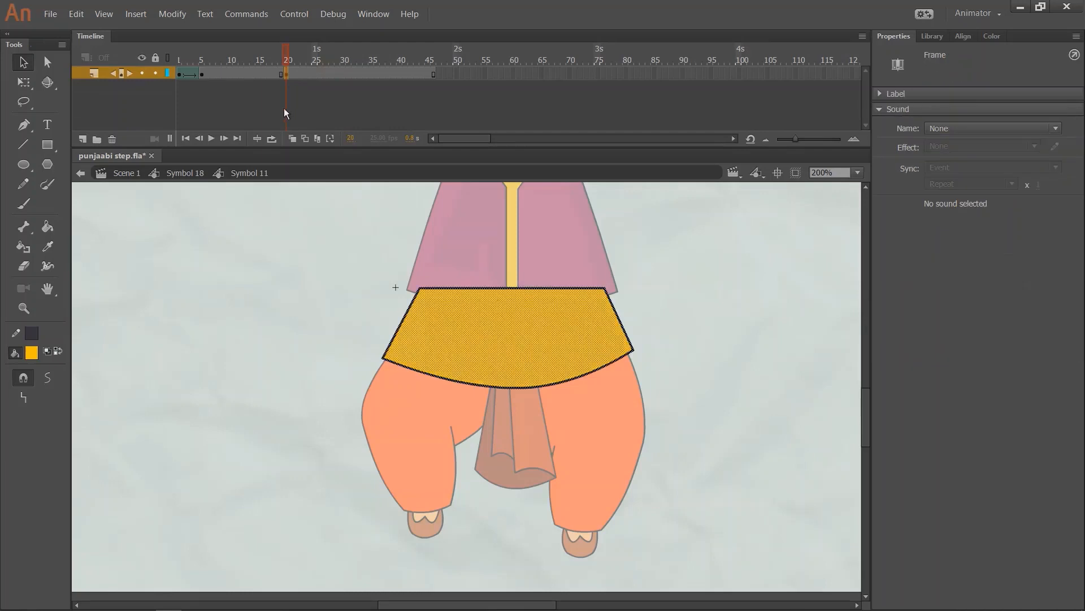
- Copy the hem symbol's frame 1 keyframe to frame 25 and create a shape tween between frames 20 and 25
left_click(177, 72)
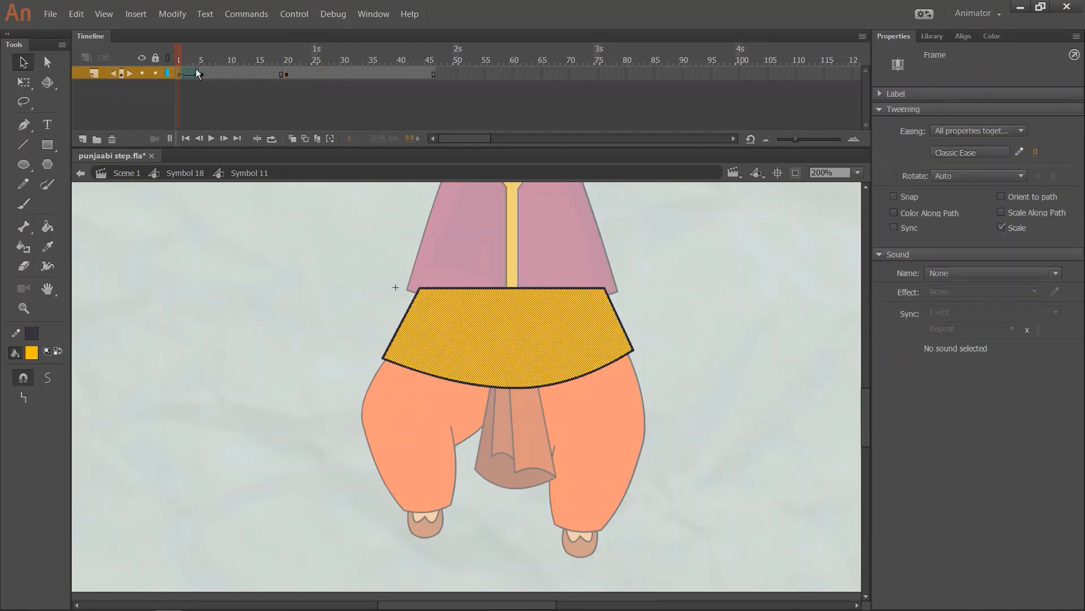
key("F6")
right_click(304, 72)
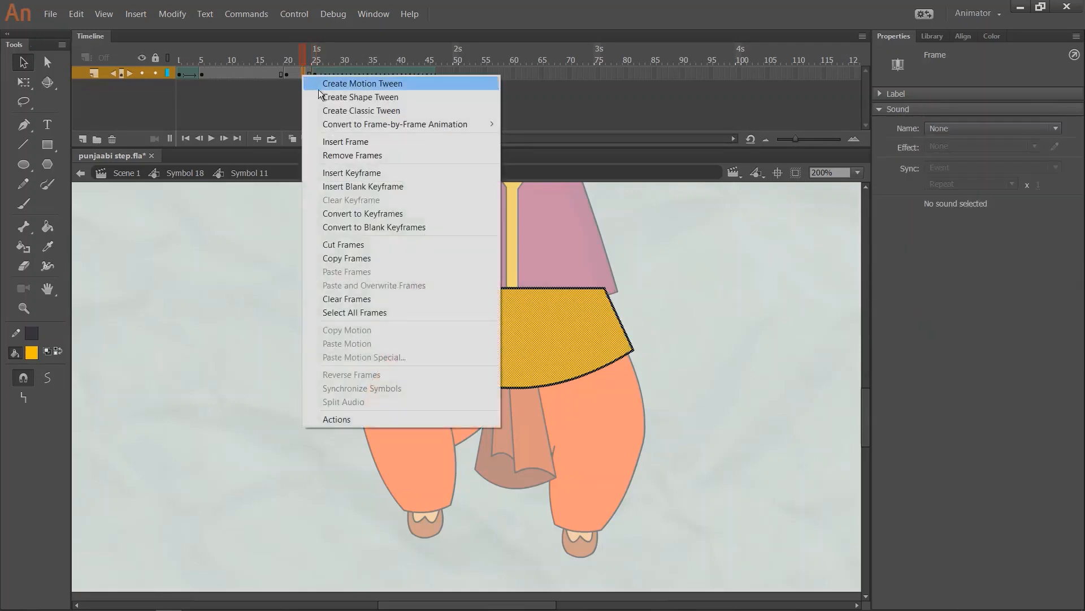
left_click(341, 97)
- Play back the hem swing inside its symbol, return to Symbol 18, and preview it with the whole dance
left_click_drag(300, 64, 269, 62)
key("Return")
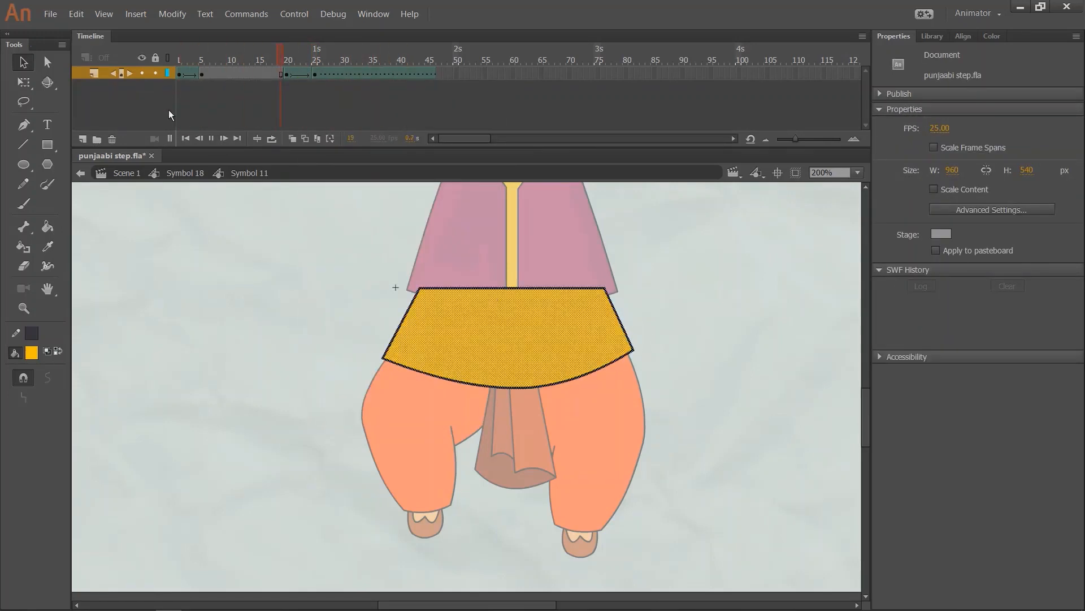
double_click(252, 300)
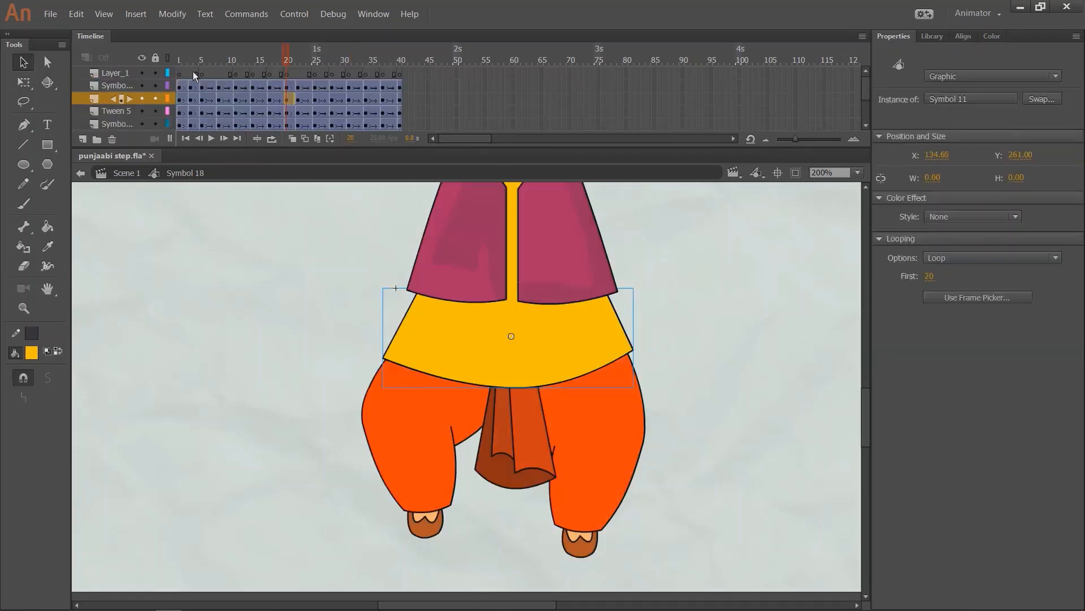
left_click(188, 102)
key("Return")
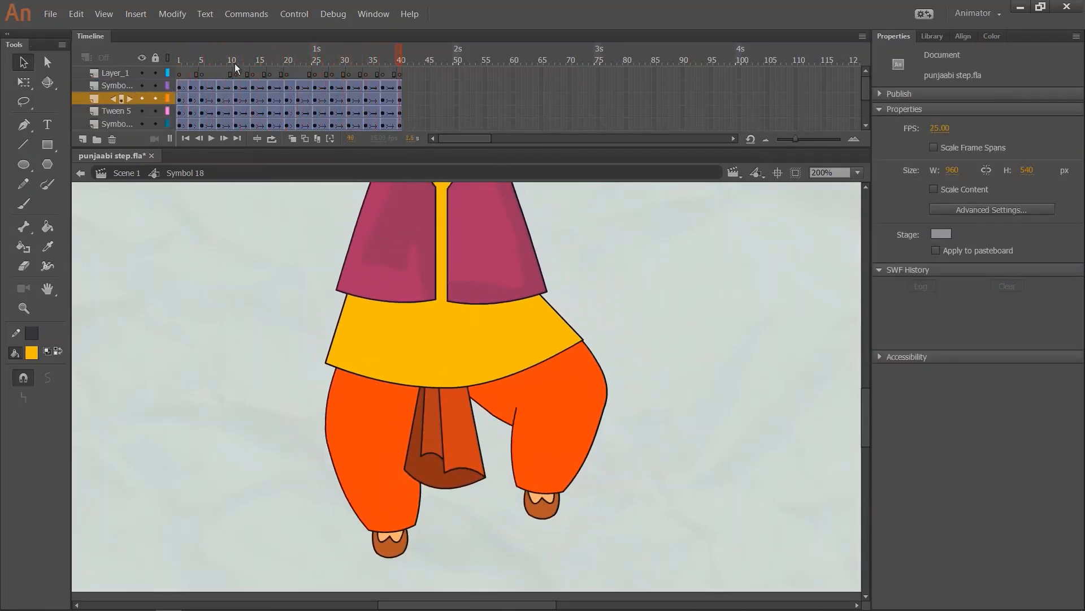
key("Return")
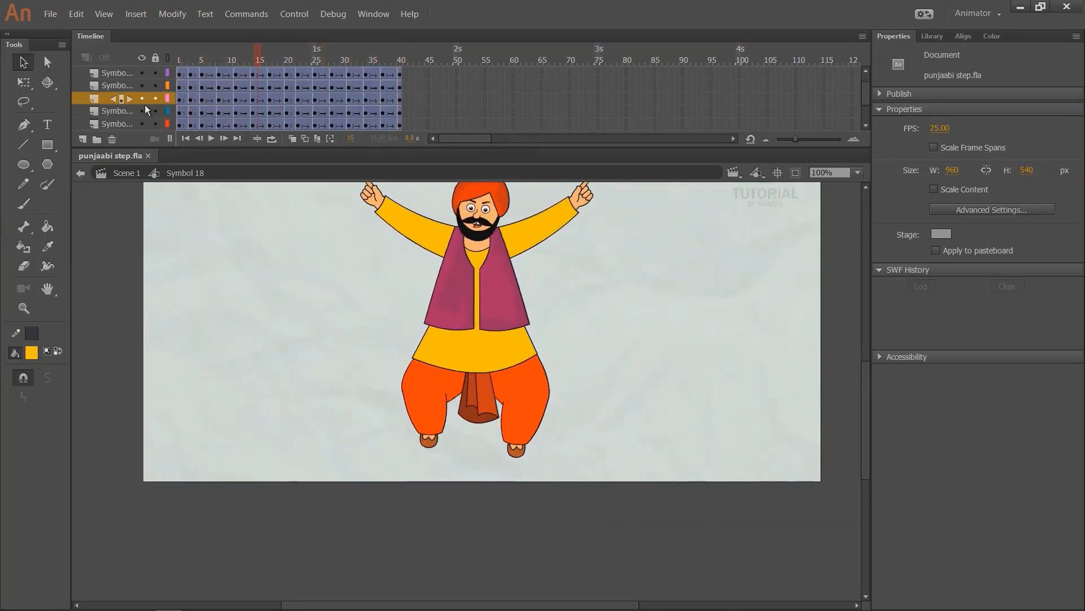
- Open the brown cloth symbol hanging between the legs for editing from frame 1 of the dance
left_click(492, 422)
key("ctrl+=")
key("ctrl+=")
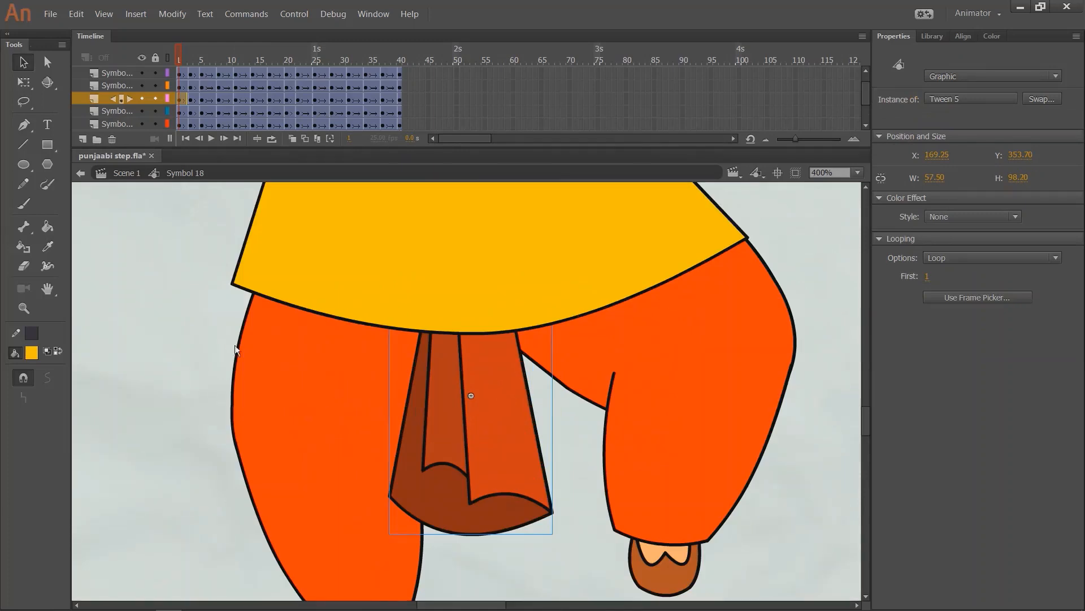
double_click(520, 377)
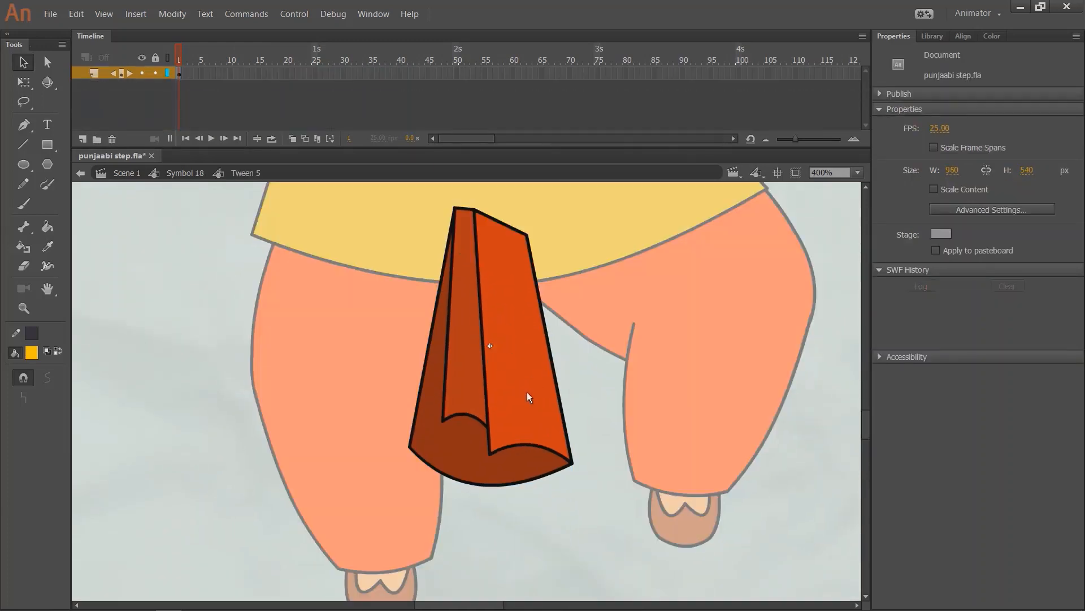
- Convert the hanging cloth group to a graphic symbol and move its transformation point to the top of the cloth
left_click(498, 395)
left_click_drag(498, 395, 497, 422)
key("ctrl+z")
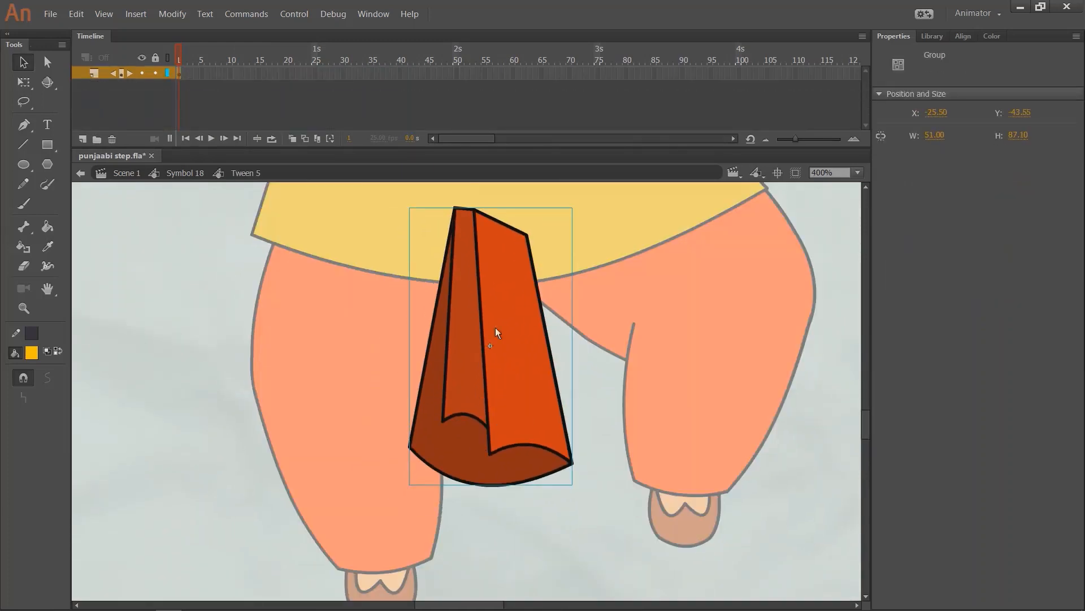
key("F8")
key("Return")
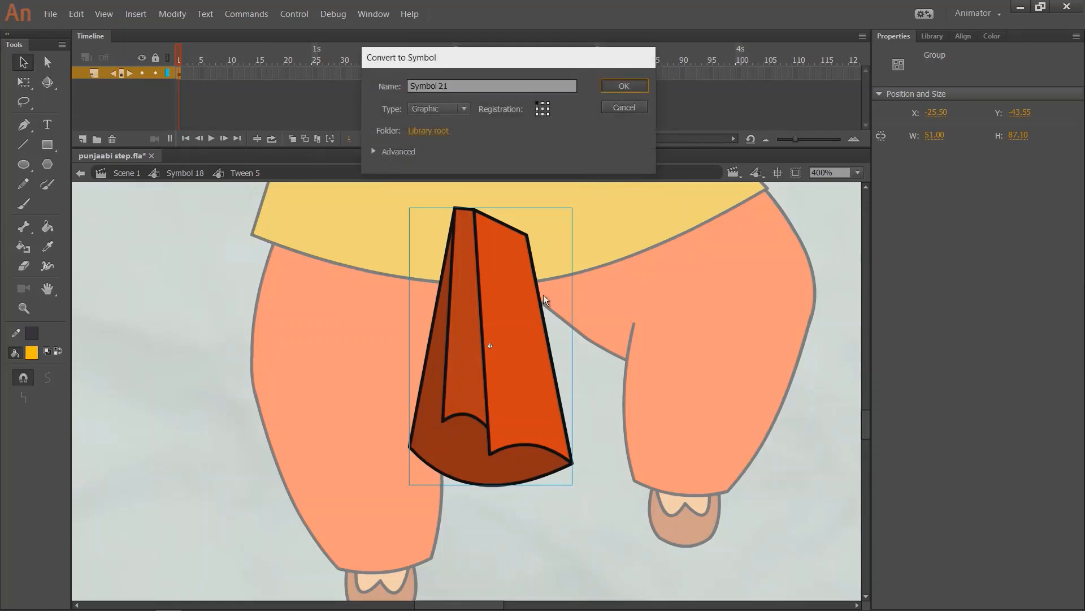
key("q")
left_click_drag(490, 346, 481, 222)
- Add cloth keyframes at frames 5 and 10, and skew the lower end right at frame 1 and left at frame 5
left_click(230, 72)
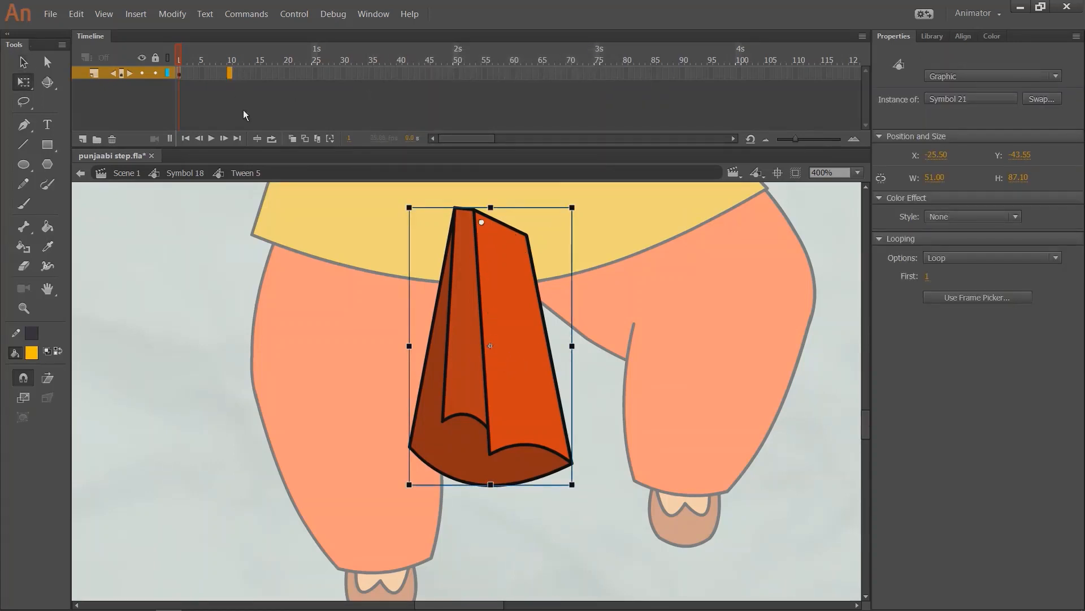
key("F6")
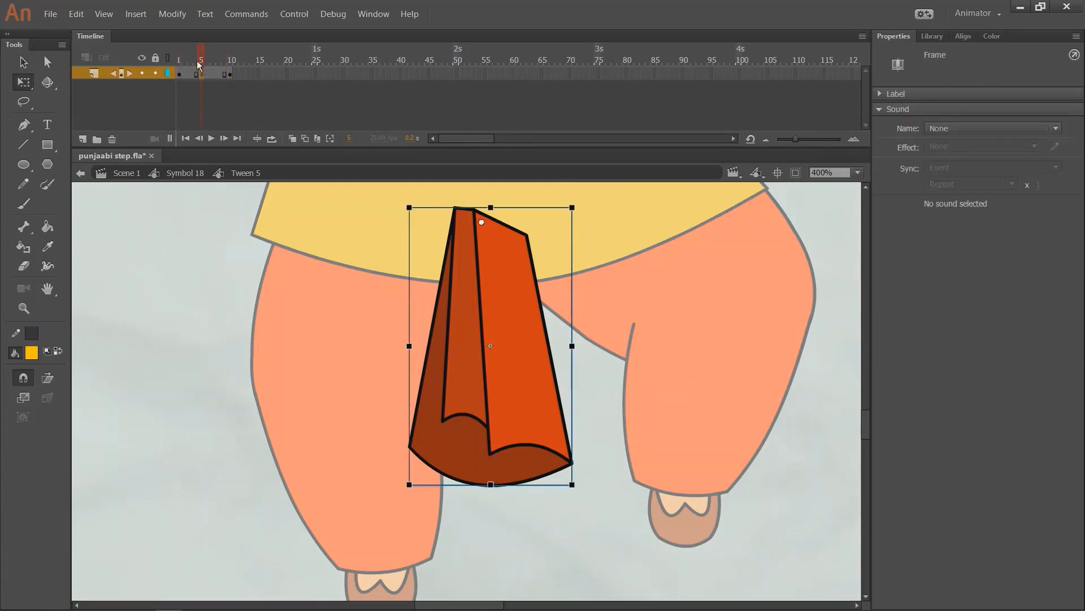
left_click(109, 87)
left_click(466, 356)
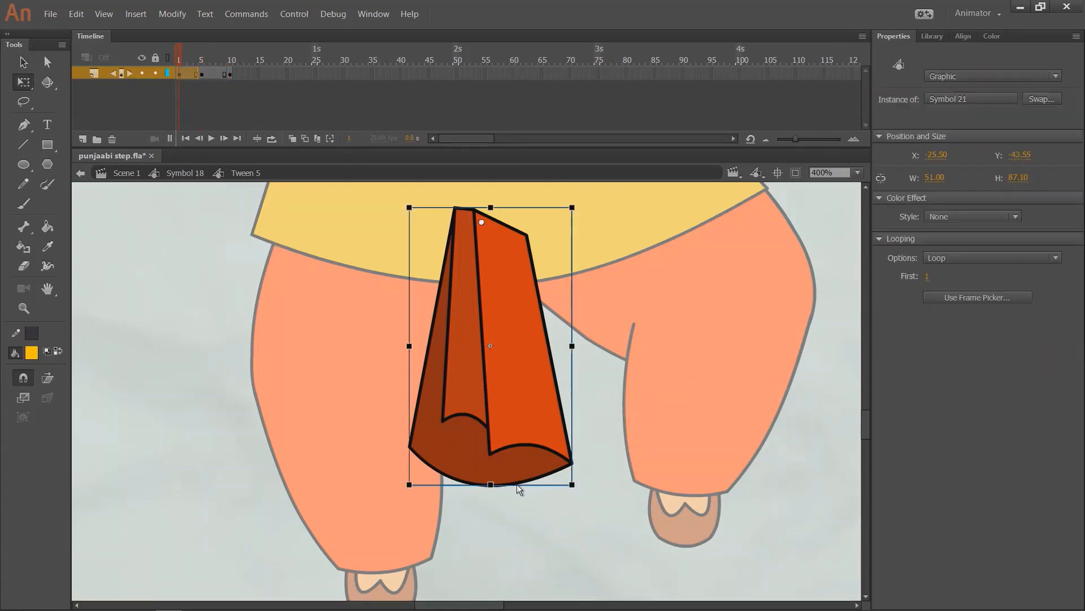
left_click_drag(517, 486, 495, 493)
left_click(213, 72)
left_click(528, 485)
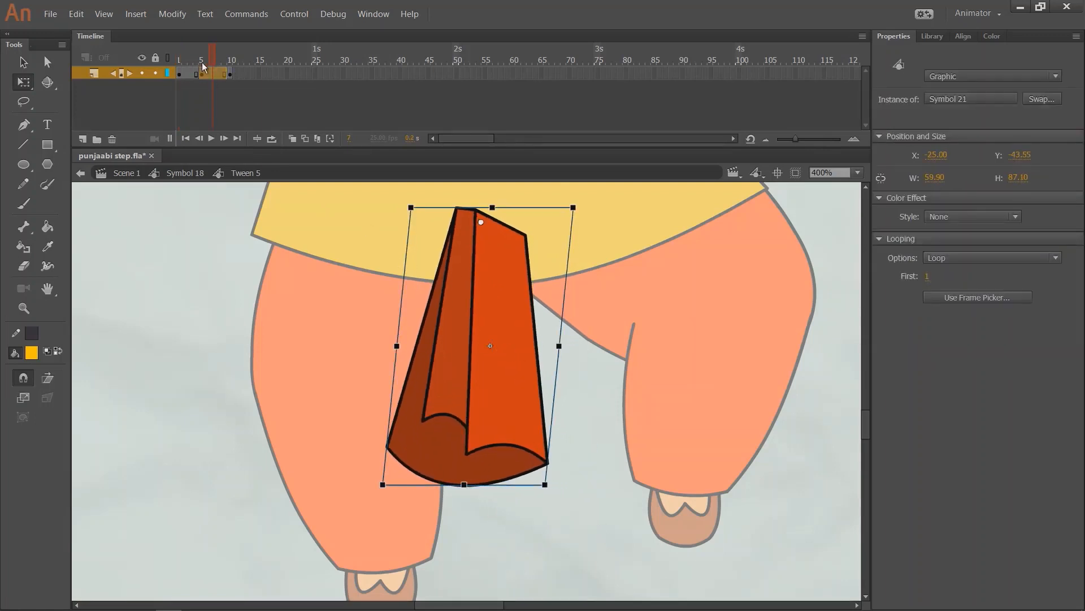
- Copy the cloth's right-skewed pose from frame 1 to the keyframe at frame 10
left_click(196, 61)
mouse_move(174, 68)
left_mouse_down()
mouse_move(238, 67)
mouse_move(181, 71)
left_mouse_up()
left_click(181, 74)
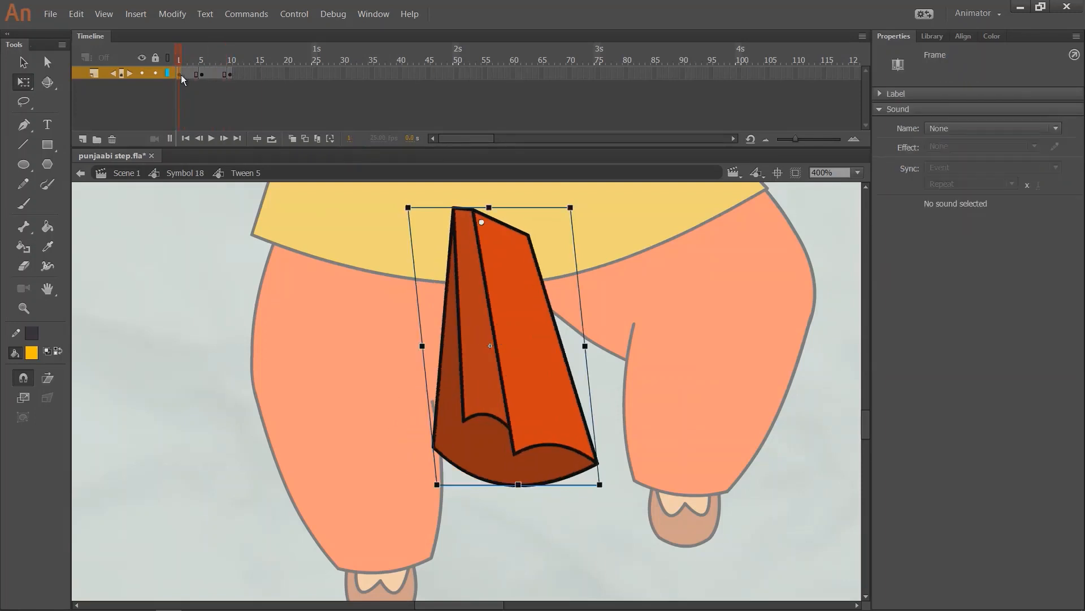
left_click(229, 73)
left_click(229, 73)
- Create classic tweens between all the cloth keyframes from frame 1 to 10 and play back the swing
left_click(99, 72)
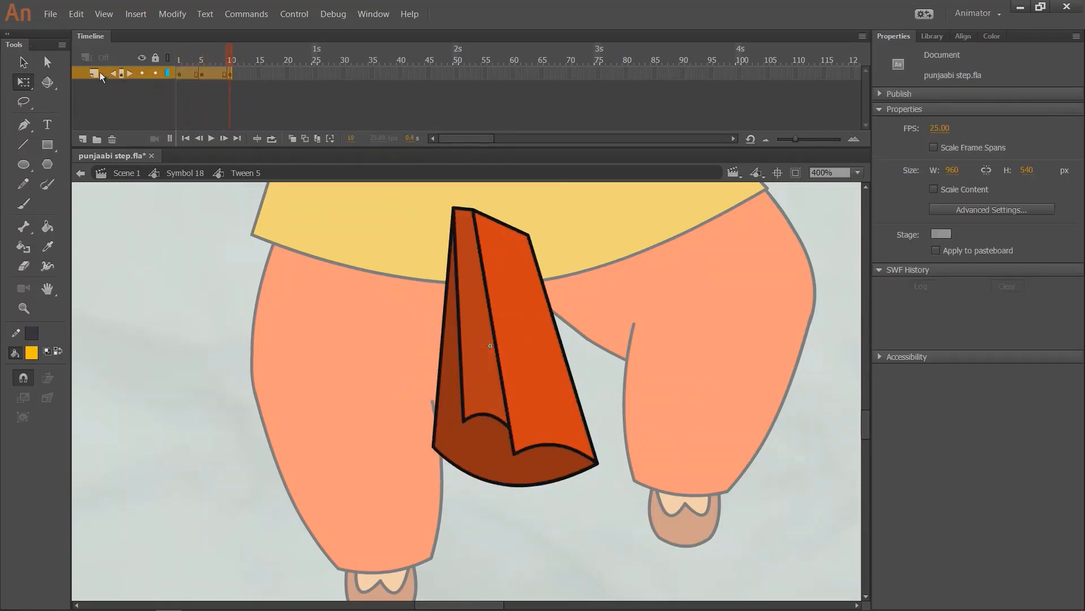
right_click(205, 75)
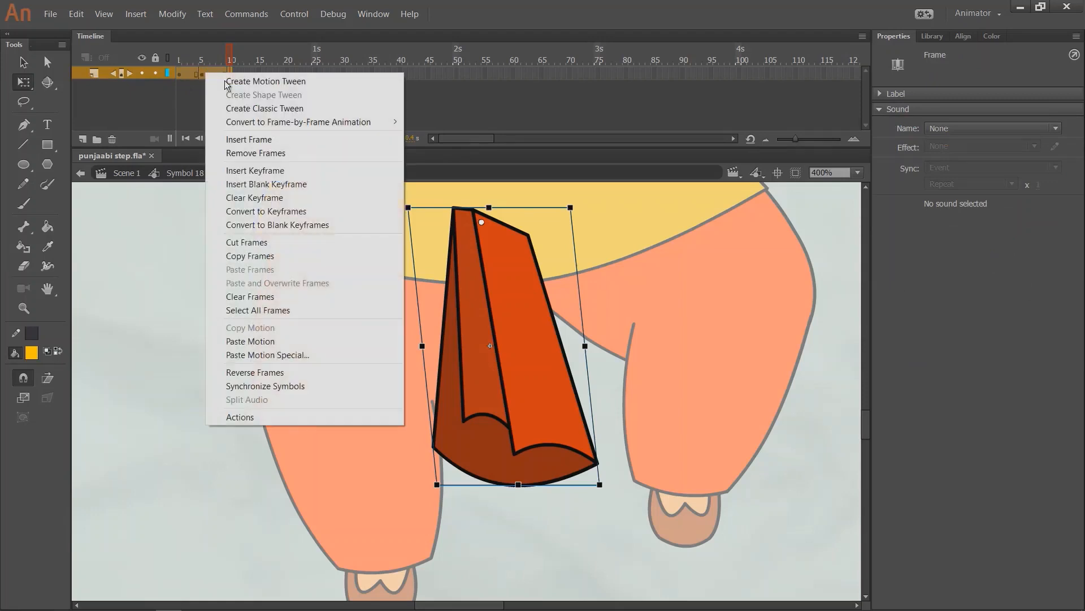
left_click(238, 109)
left_click(243, 188)
key("Return")
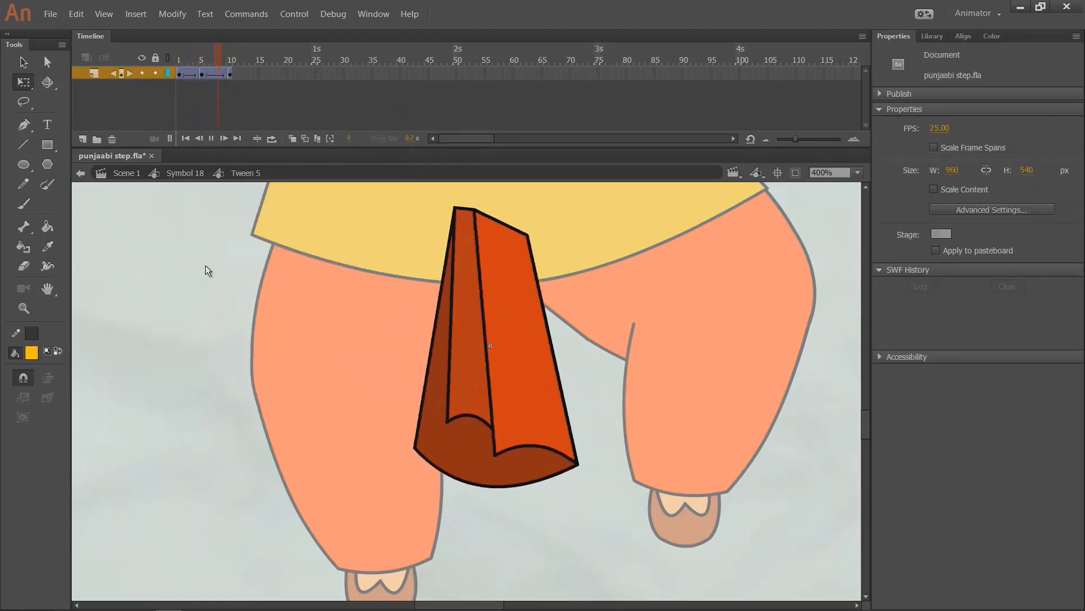
- Return to Symbol 18 and preview the full dance with the swinging cloth from frame 1
key("v")
double_click(218, 283)
left_click(180, 99)
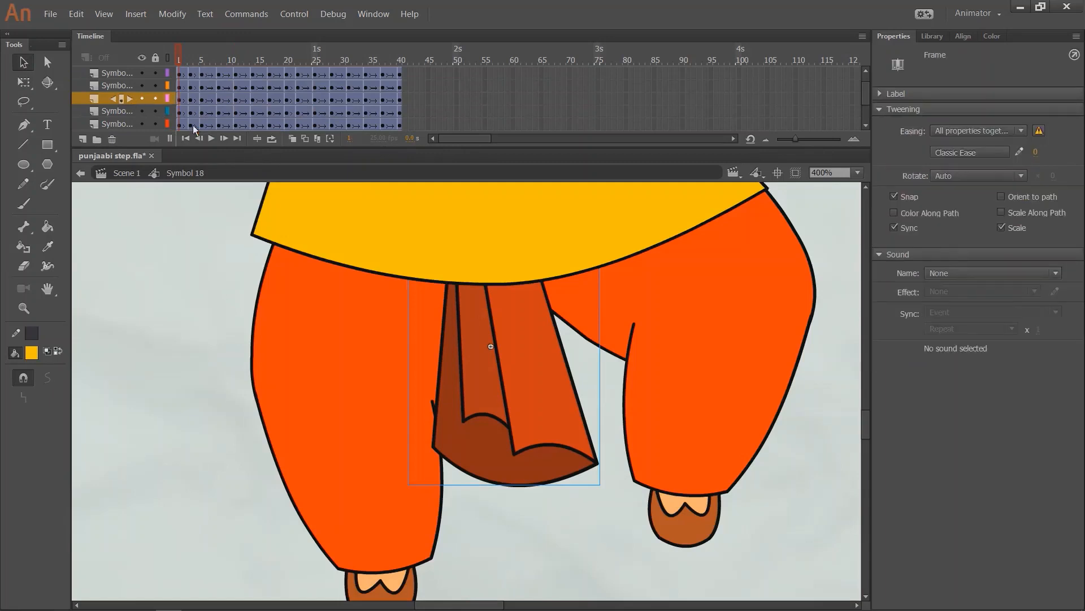
key("ctrl+1")
key("Return")
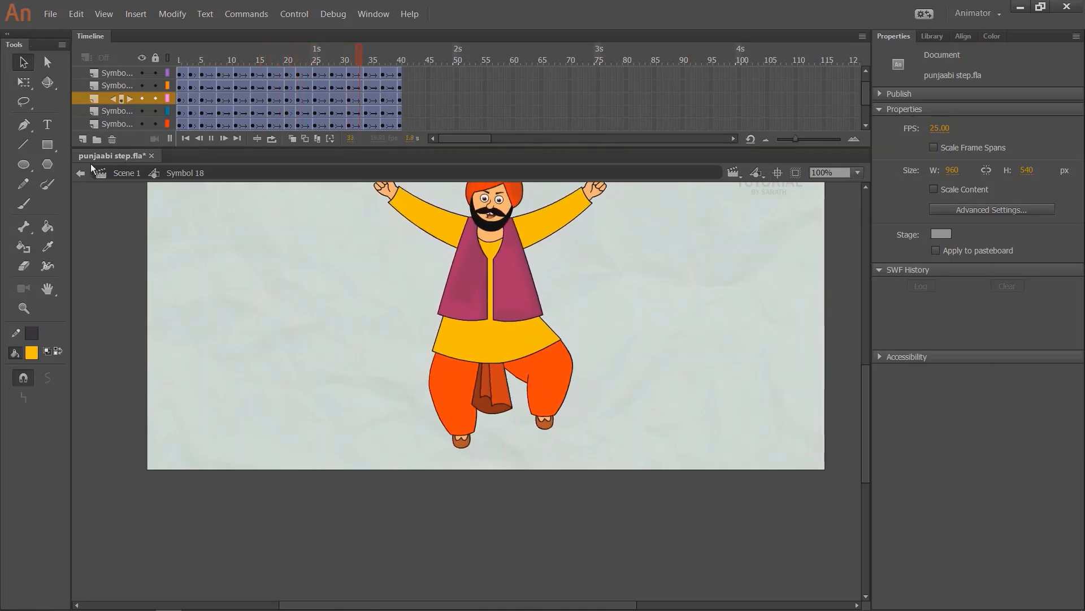
key("ctrl+minus")
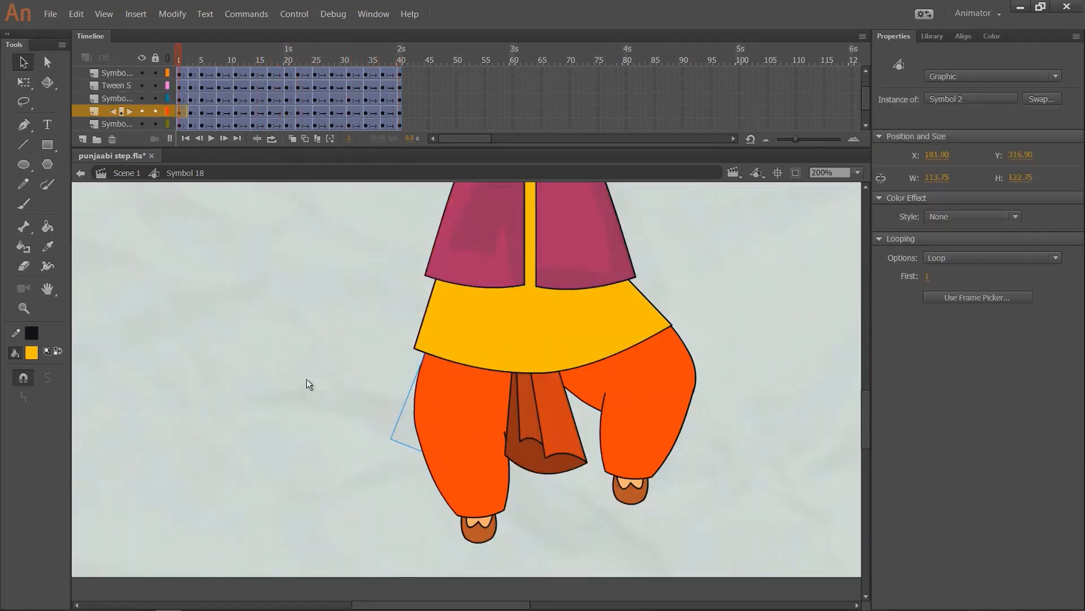
- At frame 8 of the dance, rotate the lower leg on the left outward around the knee
scroll(306, 379, "down", 2)
left_click_drag(185, 60, 220, 67)
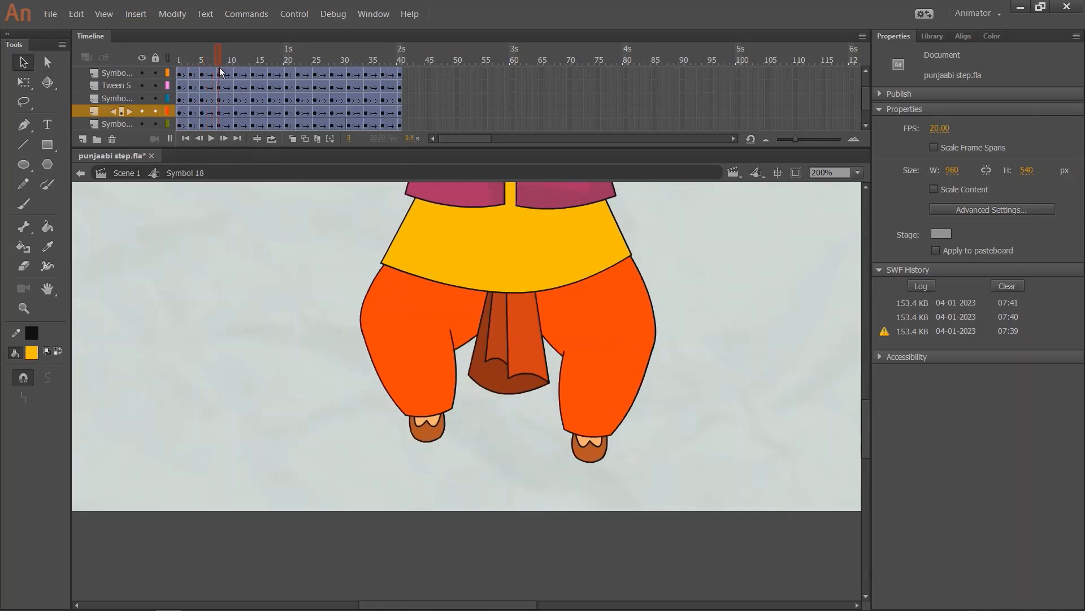
left_click(476, 389)
key("q")
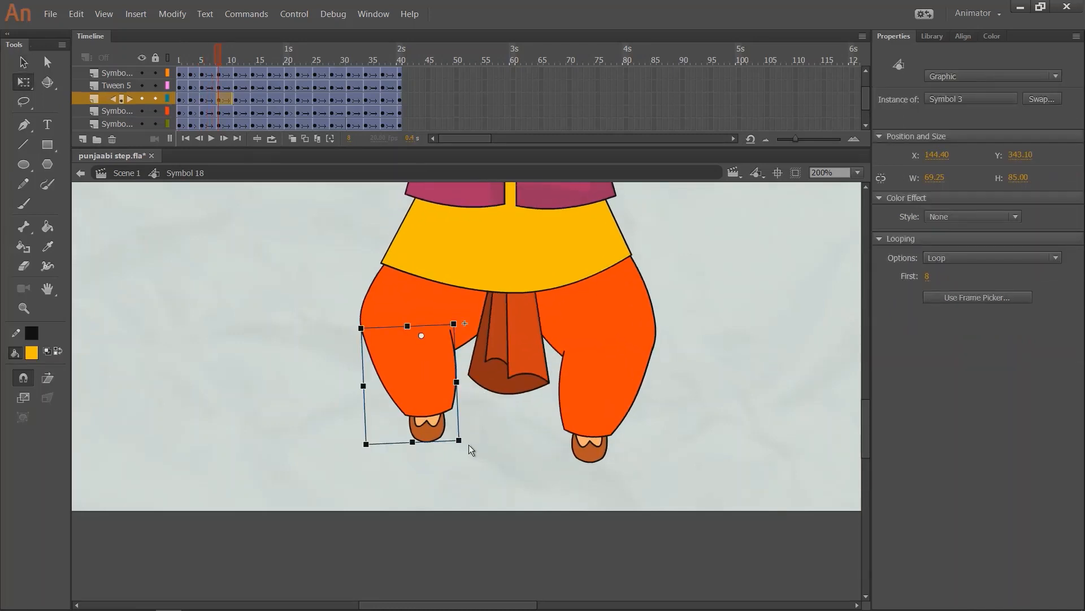
mouse_move(469, 444)
left_mouse_down()
mouse_move(429, 458)
mouse_move(463, 450)
left_mouse_up()
left_click(435, 455)
key("ctrl+z")
left_click(463, 450)
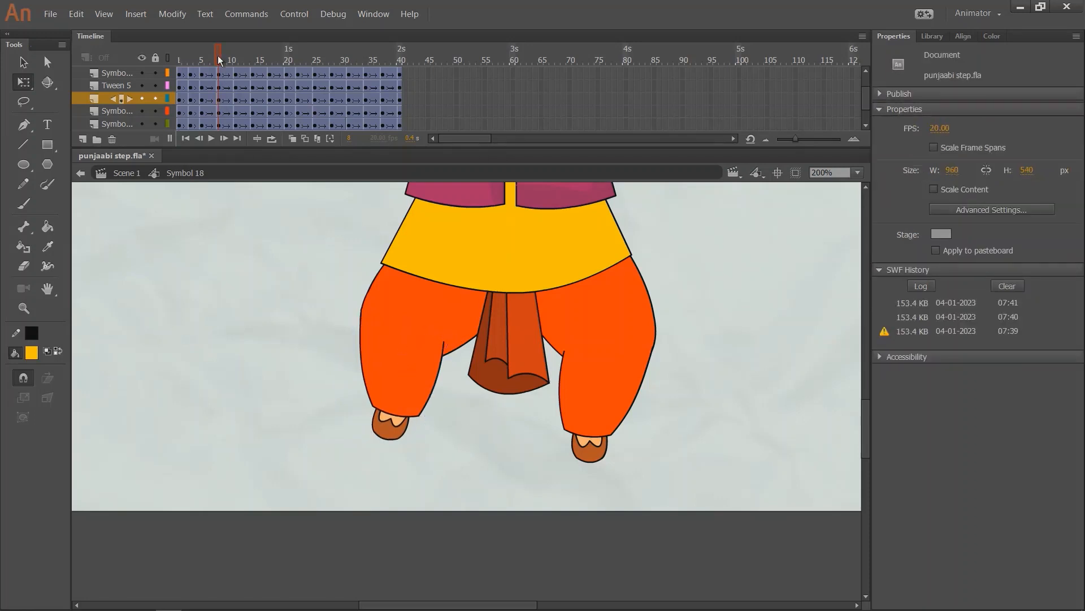
- At frame 11 of the dance, rotate the lower leg on the left outward around the knee
left_click_drag(198, 62, 215, 69)
left_click(236, 64)
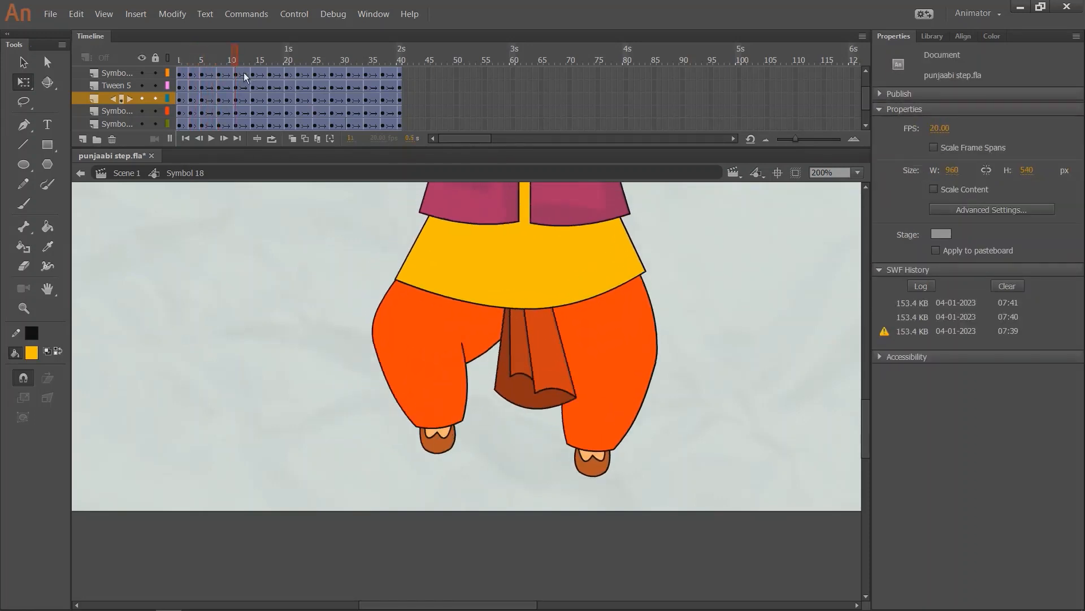
left_click(445, 397)
mouse_move(480, 455)
left_mouse_down()
mouse_move(428, 478)
mouse_move(463, 446)
mouse_move(482, 449)
left_mouse_up()
left_click(482, 449)
- Nudge the rotated left lower leg slightly to the right at frame 11 to align it with the thigh
left_click_drag(220, 62, 237, 80)
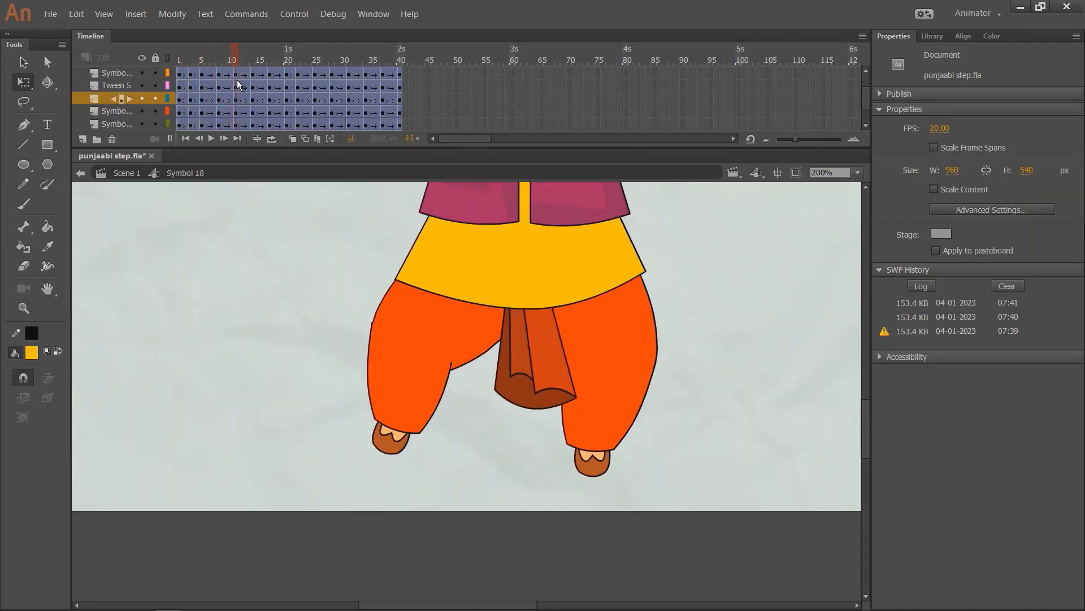
left_click(395, 360)
key("Right")
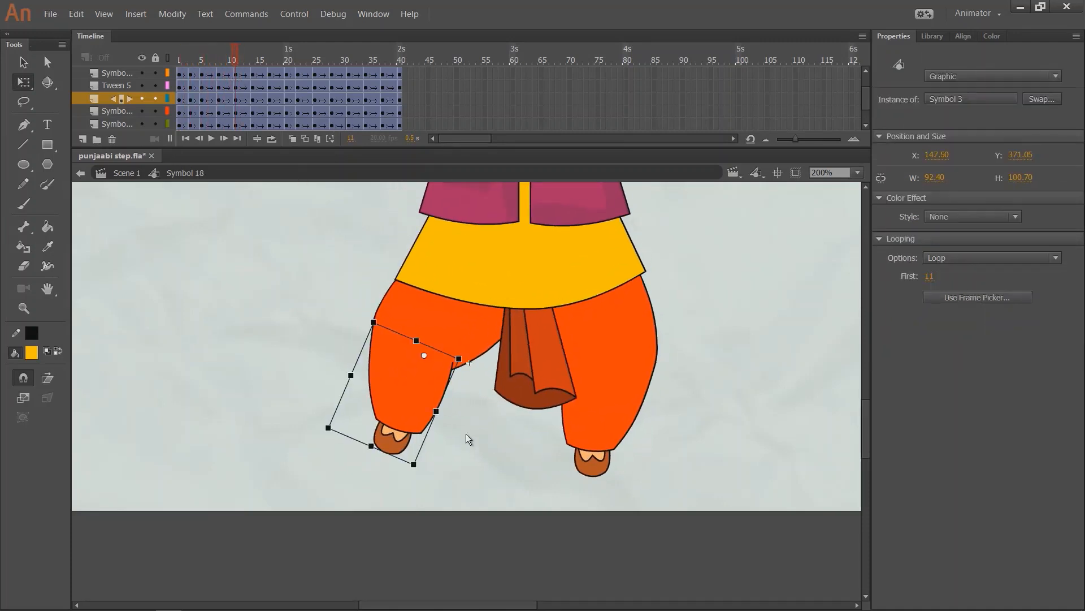
left_click(466, 433)
left_click(388, 412)
left_click(513, 439)
- Try rotating the lower leg on the left outward at frame 14, and undo the rotation
left_click_drag(226, 53, 252, 79)
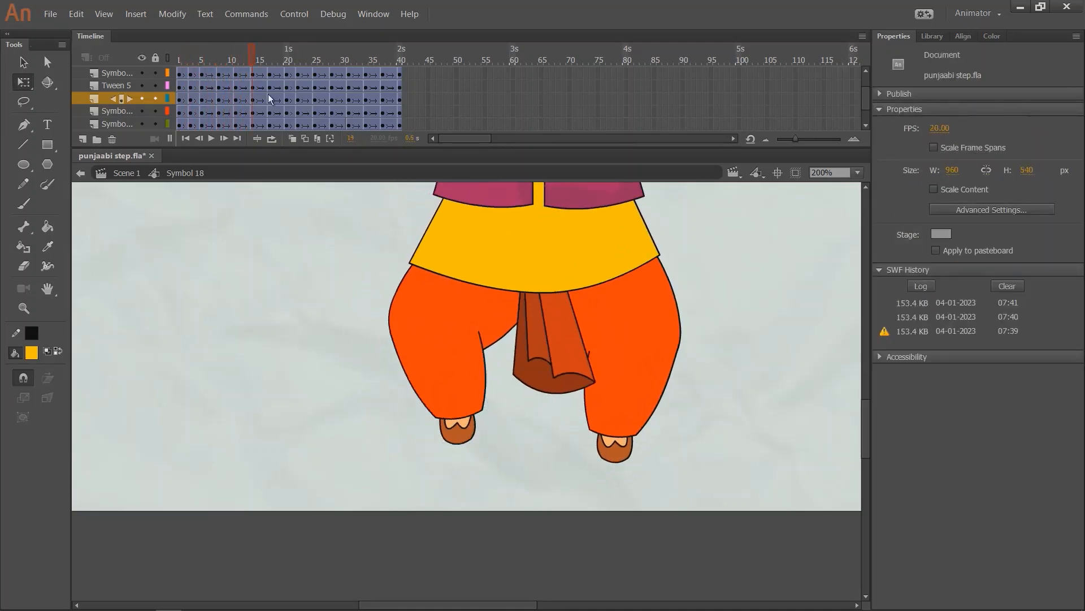
left_click(431, 404)
mouse_move(487, 451)
left_mouse_down()
mouse_move(475, 464)
mouse_move(501, 446)
left_mouse_up()
left_click(500, 446)
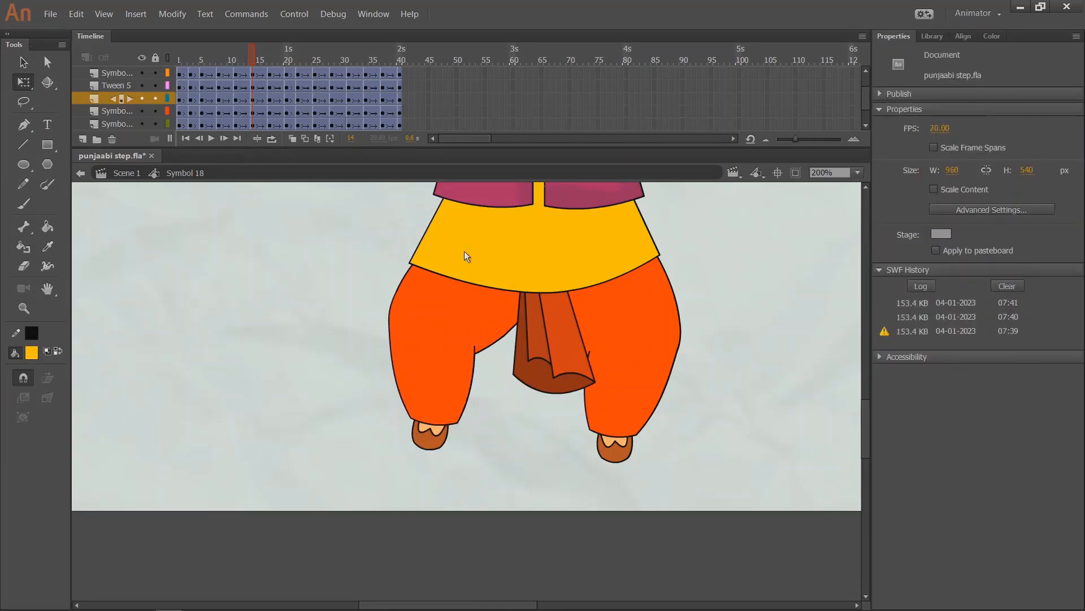
key("ctrl+z")
- Play the dance from the start to check the new bends of the left lower leg
left_click_drag(236, 71, 177, 108)
key("Return")
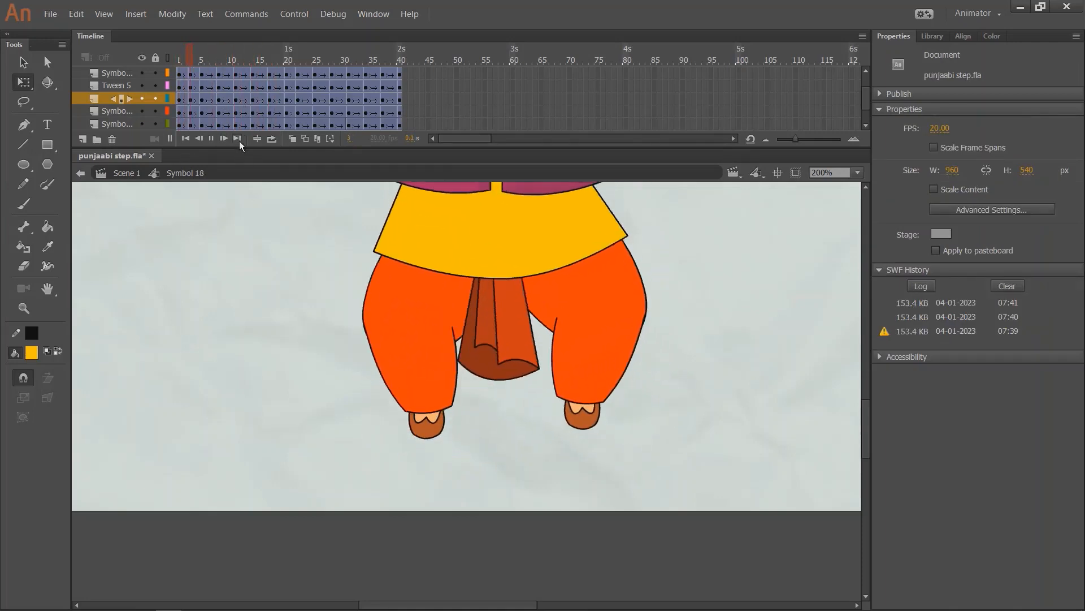
key("Return")
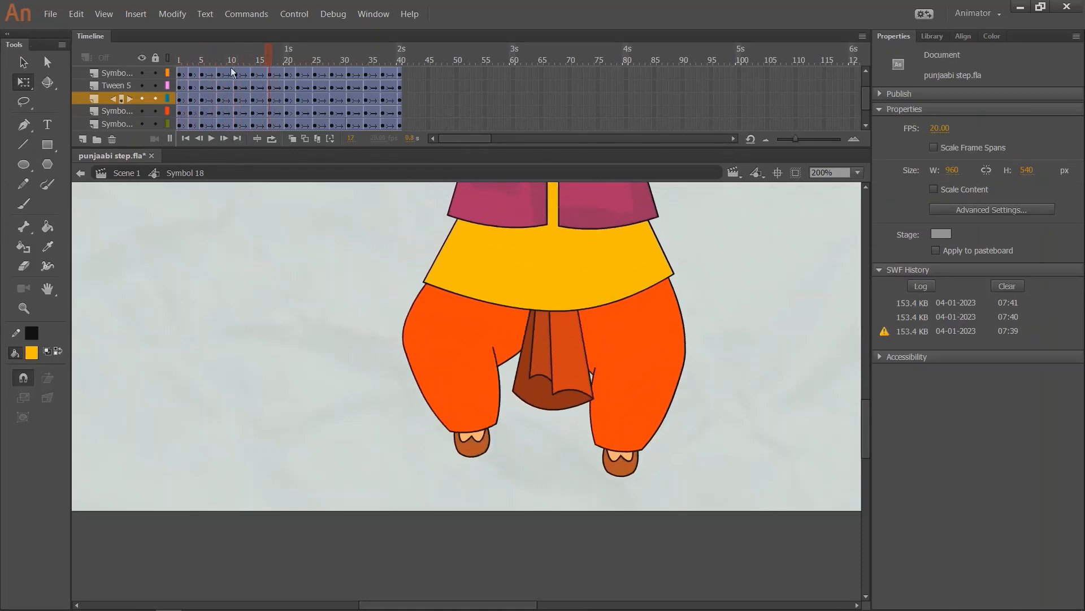
- At frame 28 of the dance, rotate the lower leg on the right outward around the knee
left_click_drag(232, 71, 334, 107)
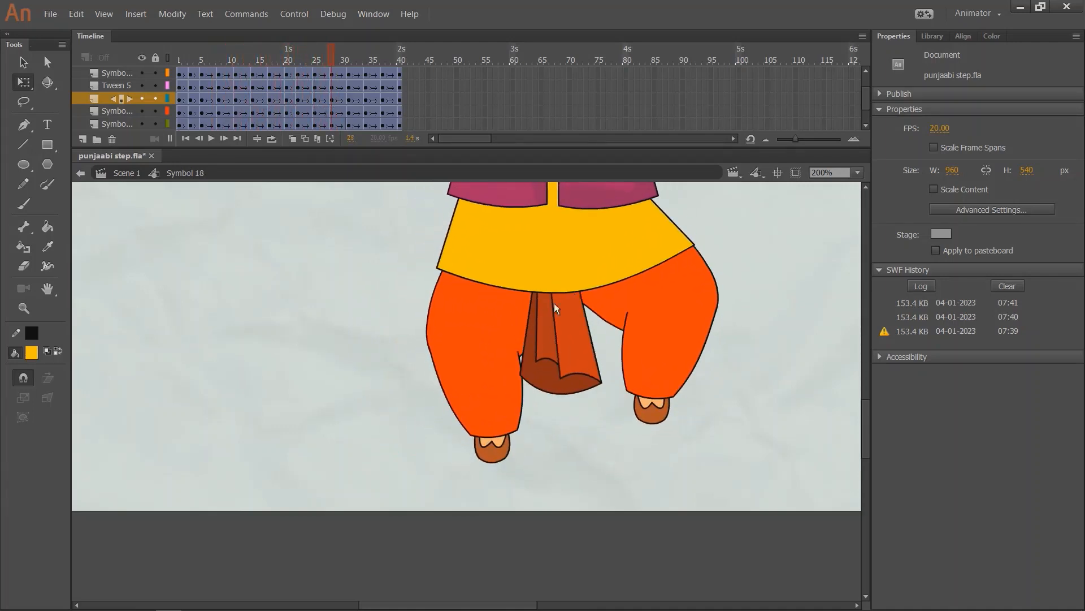
left_click(650, 373)
left_click_drag(721, 429, 811, 439)
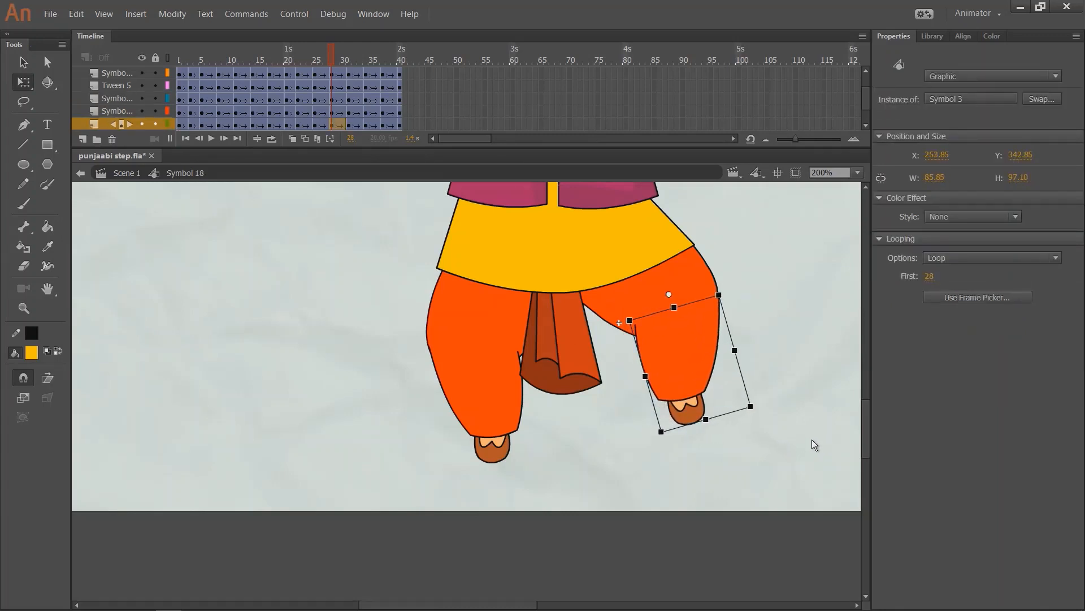
left_click(803, 435)
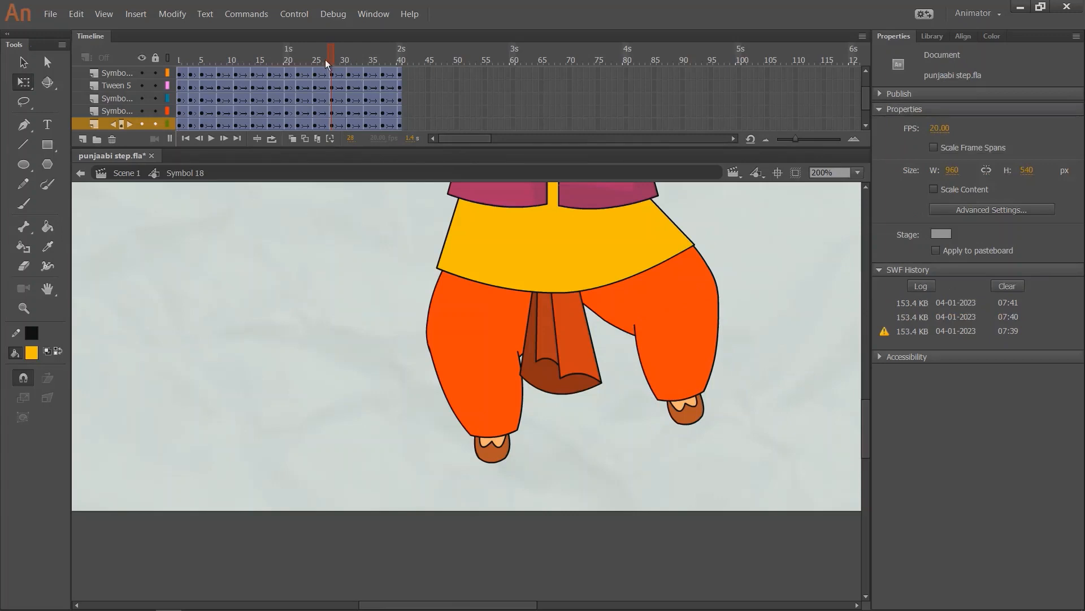
- Try rotating the lower leg on the right outward around the knee at frame 31, and undo the rotation
left_click_drag(324, 60, 351, 71)
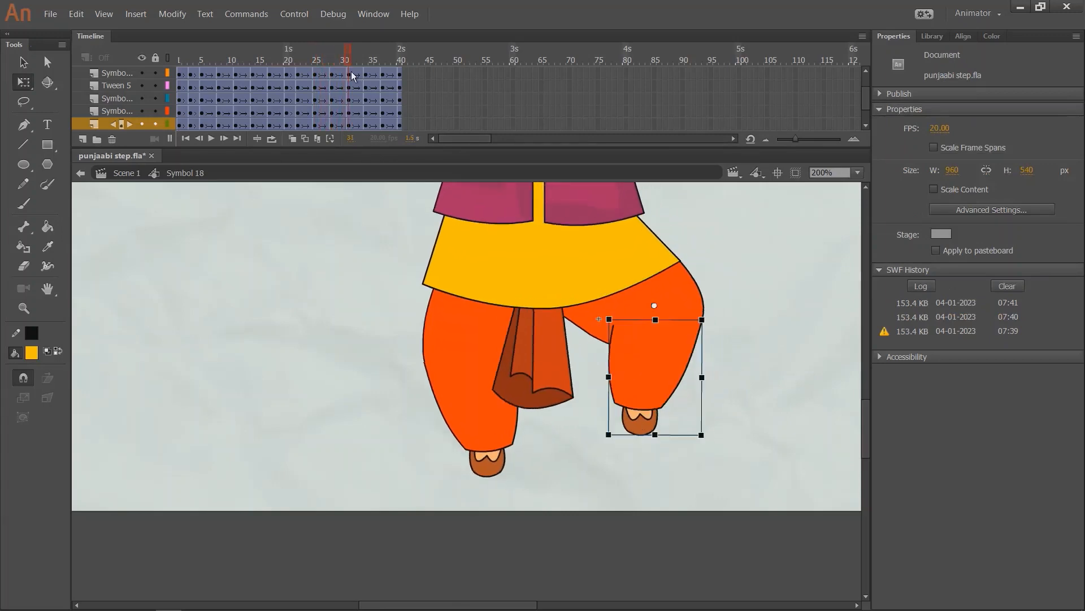
left_click(663, 359)
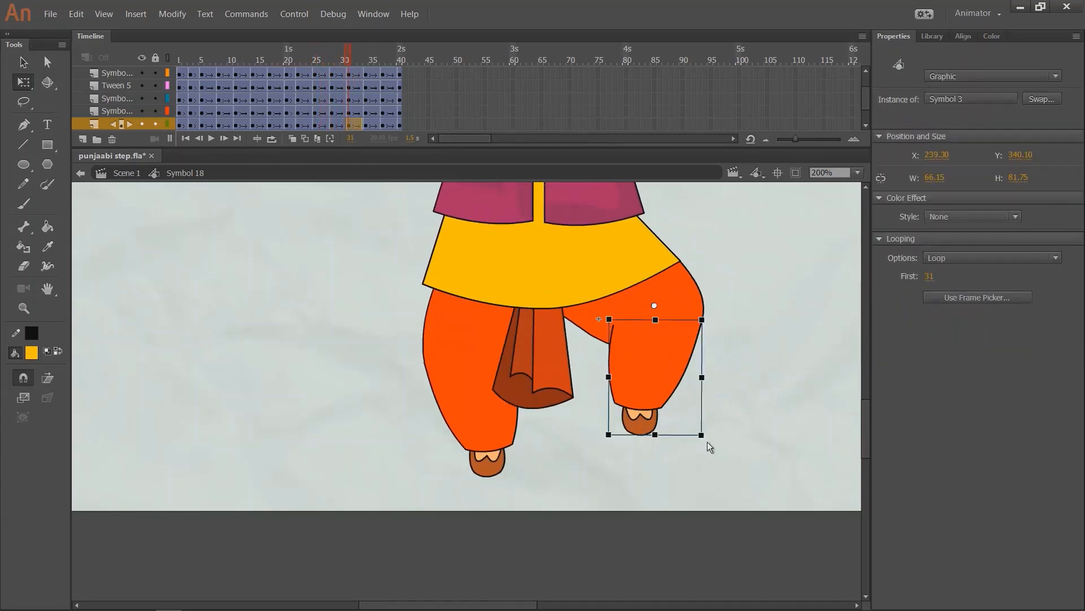
left_click_drag(707, 442, 825, 439)
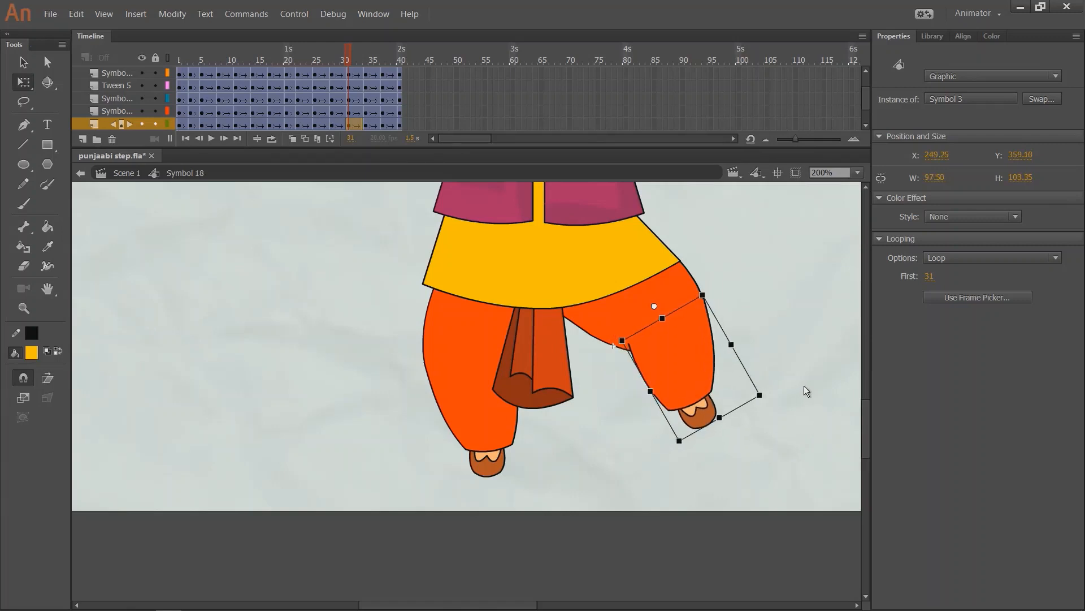
left_click(804, 385)
key("ctrl+z")
left_click(788, 404)
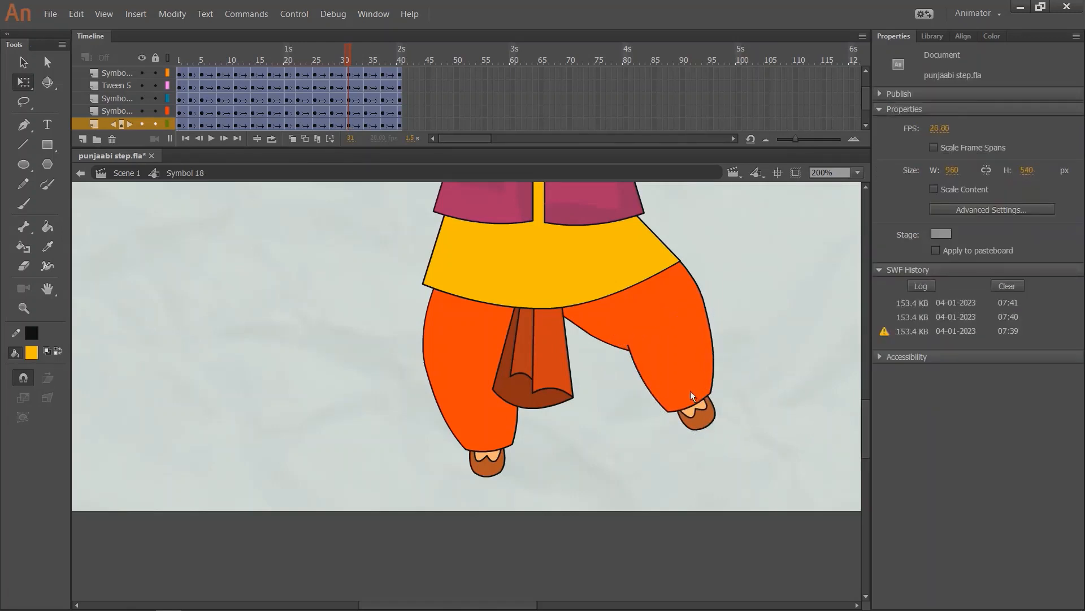
key("ctrl+z")
- At frame 34 of the dance, rotate the lower leg on the right outward around the knee
mouse_move(341, 74)
left_mouse_down()
mouse_move(327, 70)
mouse_move(355, 85)
mouse_move(317, 86)
mouse_move(348, 88)
left_mouse_up()
left_click(365, 60)
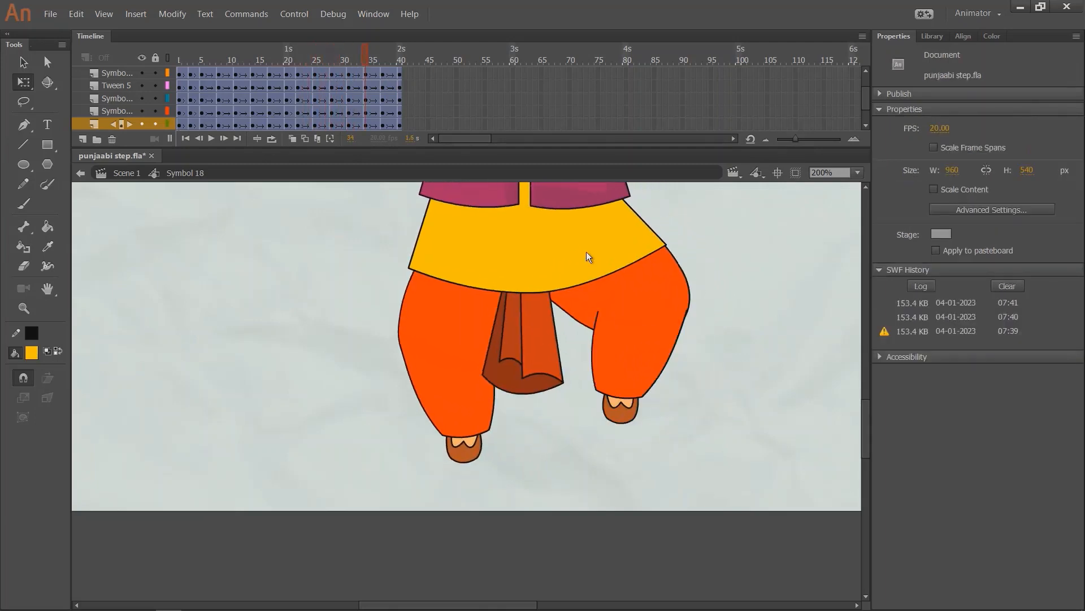
left_click(650, 350)
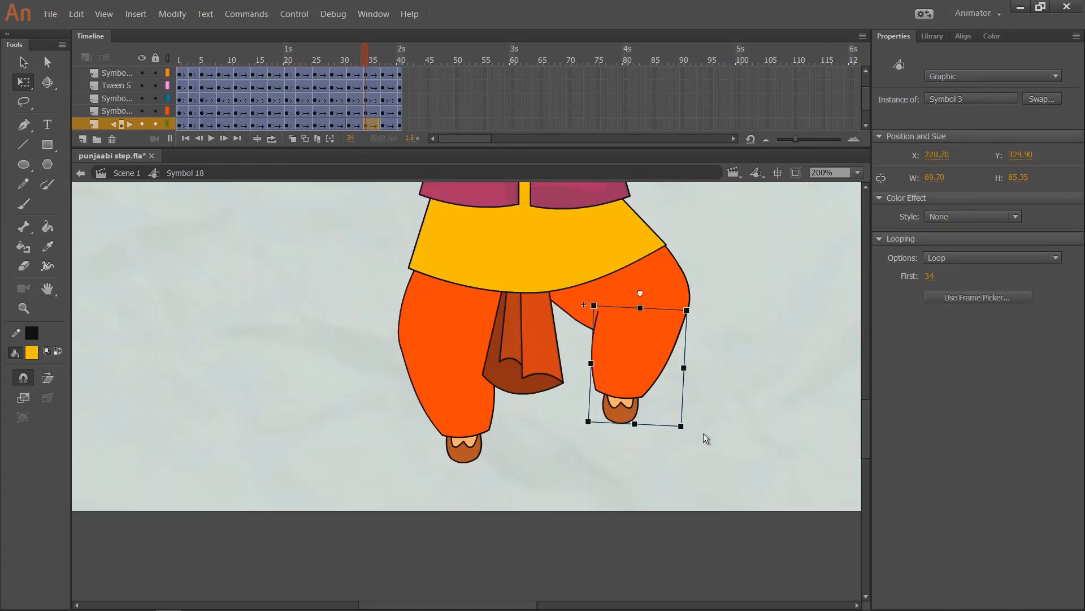
left_click_drag(703, 433, 756, 436)
left_click(792, 439)
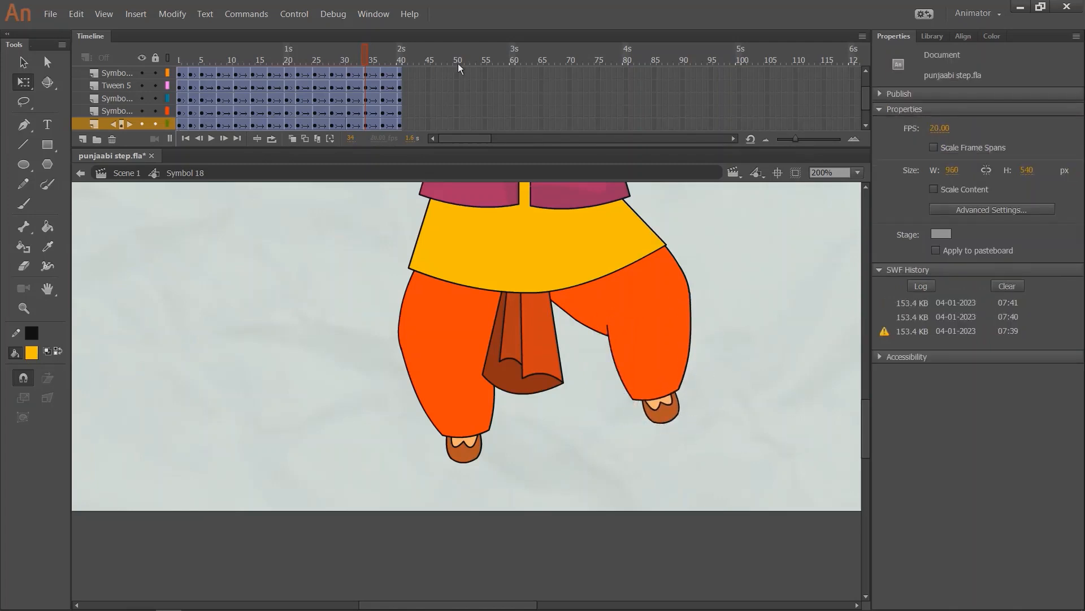
- Play the dance several times, first close up on the legs and again with the whole figure in view, to check the leg motion
left_click_drag(365, 57, 410, 97)
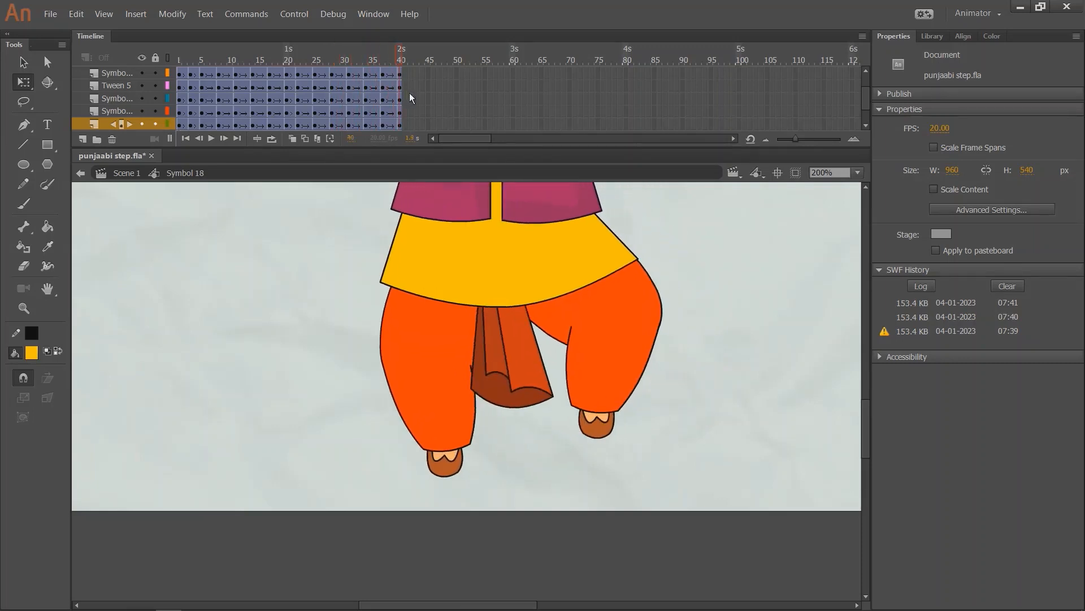
key("Return")
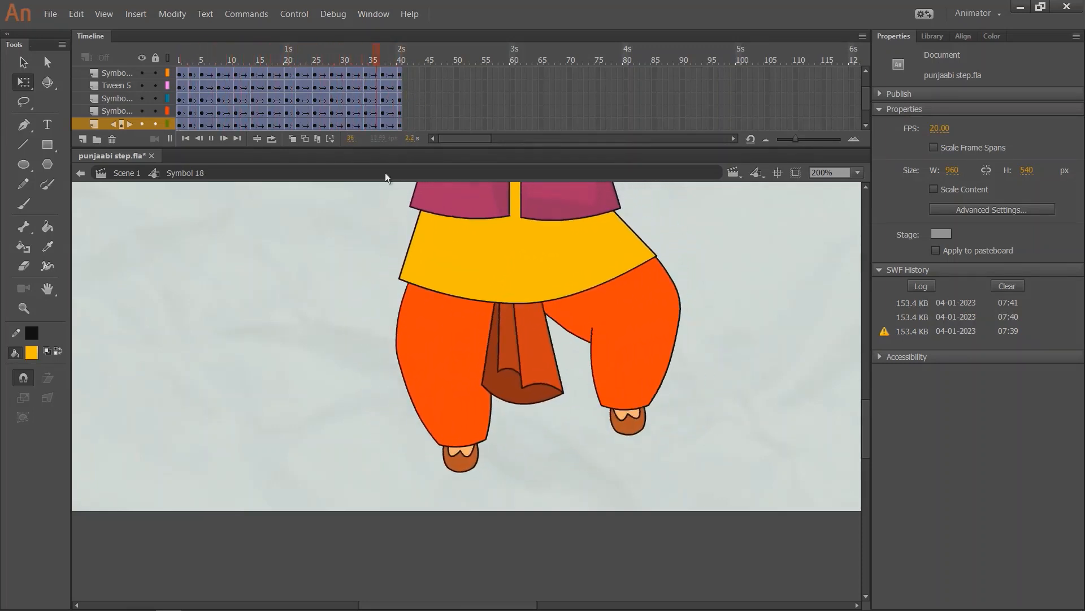
key("ctrl+minus")
key("ctrl+minus")
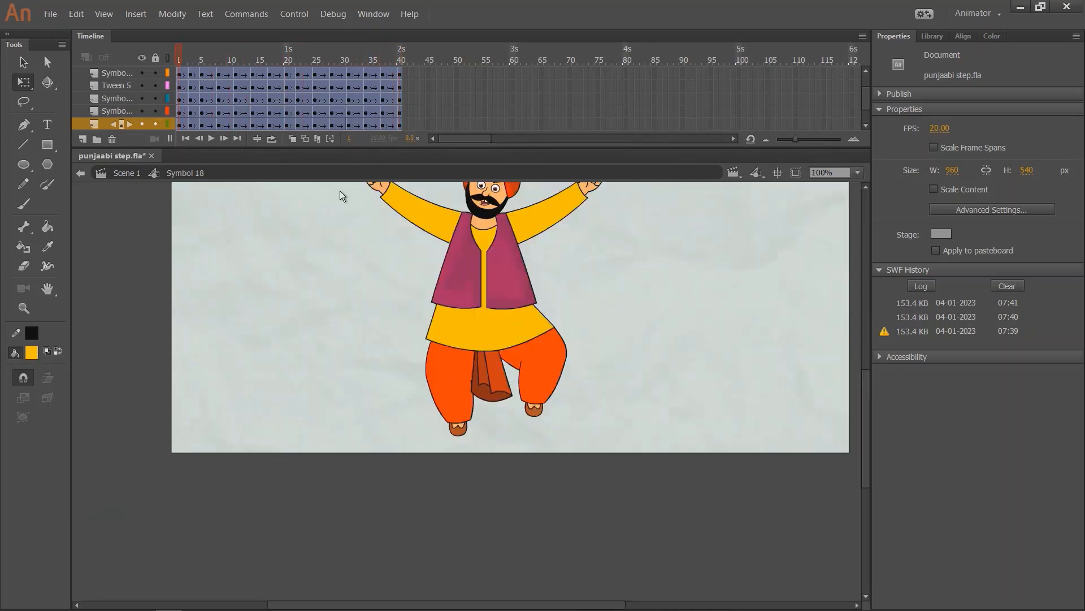
key("v")
key("ctrl+equal")
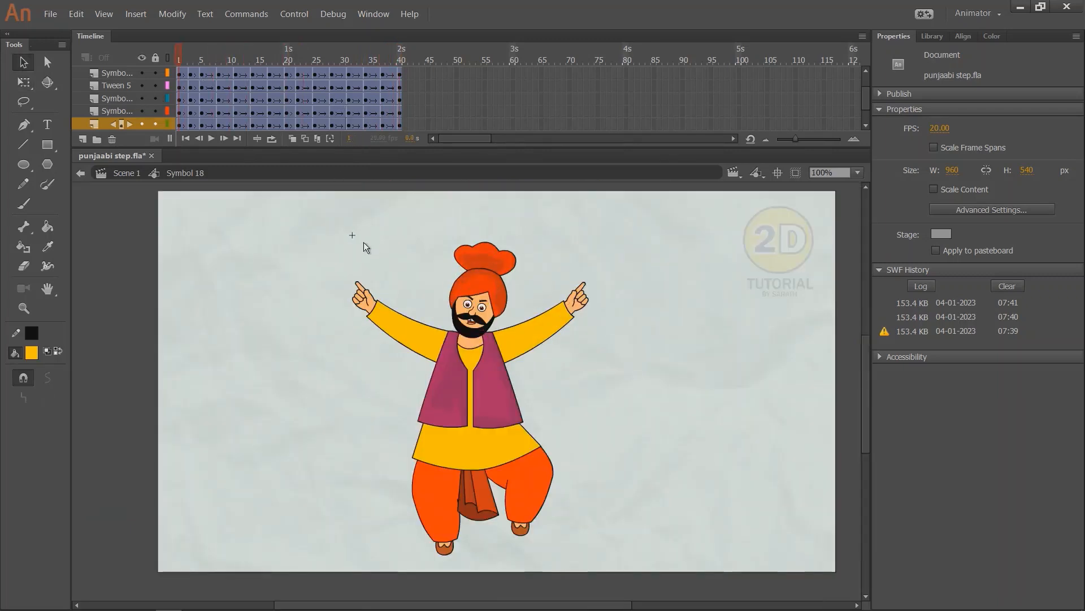
key("Return")
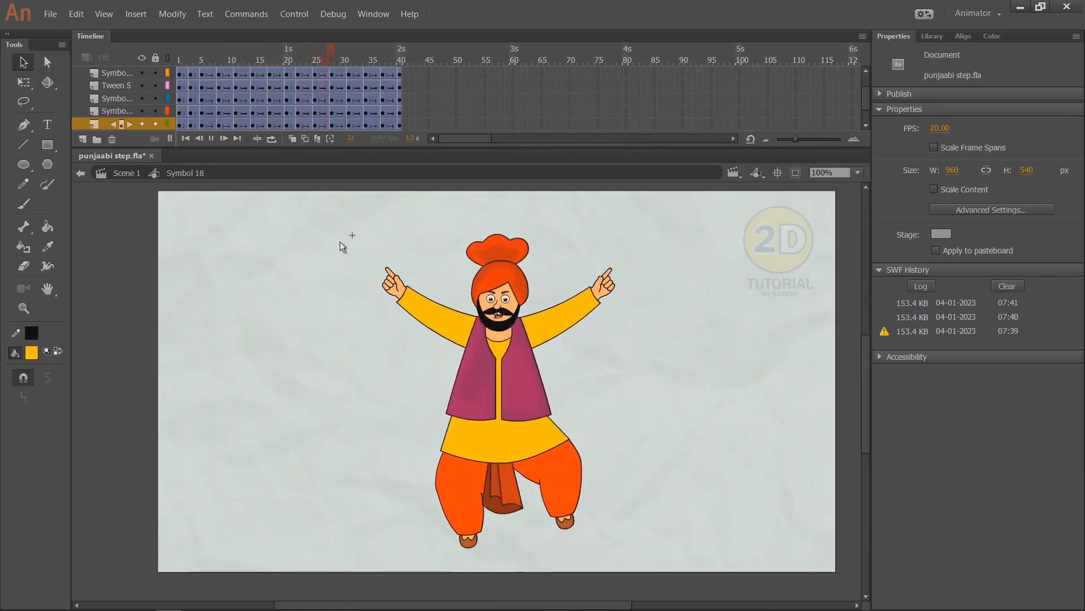
key("Return")
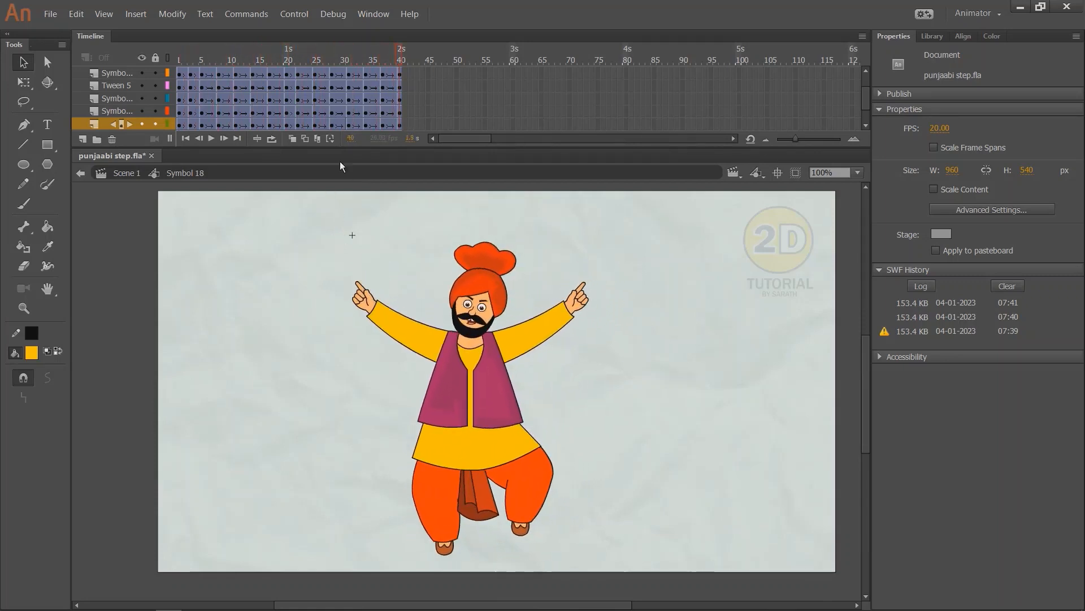
key("Return")
- Return to Scene 1, save the file, and preview the finished dance as a test movie
left_click(136, 171)
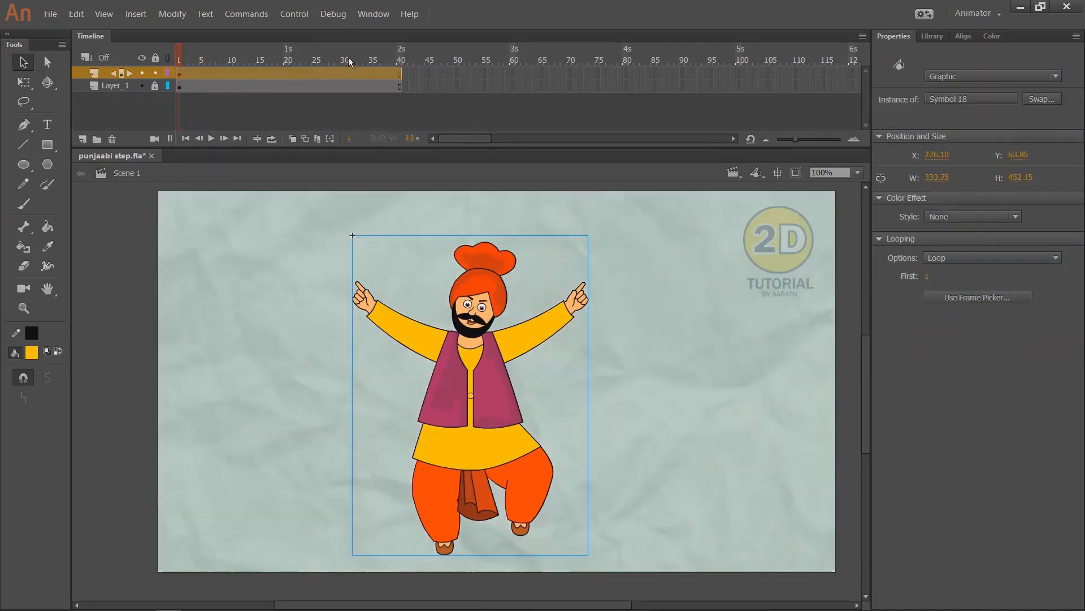
left_click_drag(349, 56, 400, 61)
key("ctrl+s")
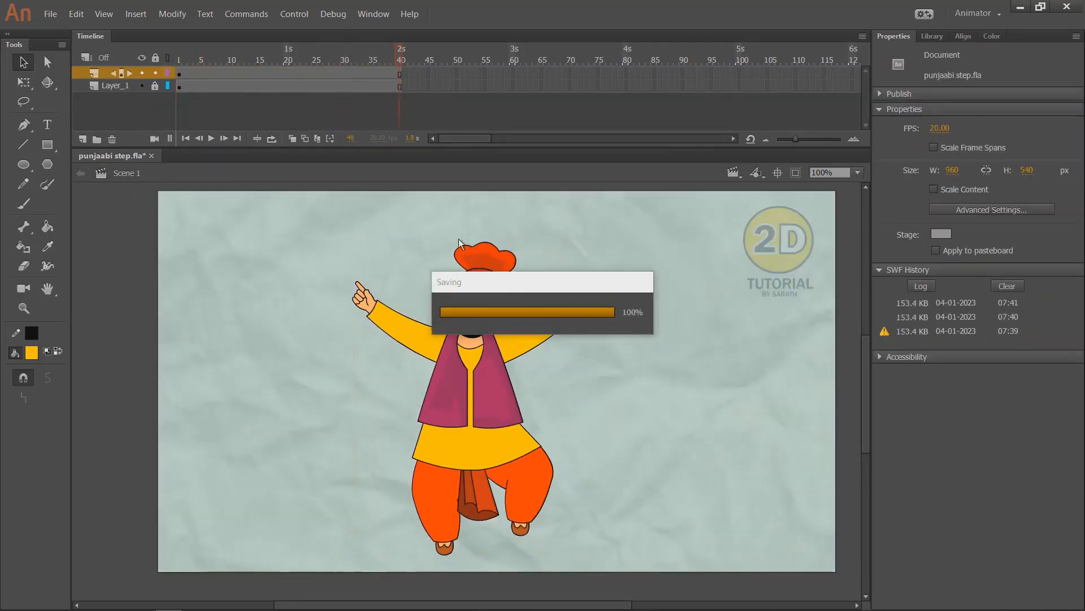
key("ctrl+Return")
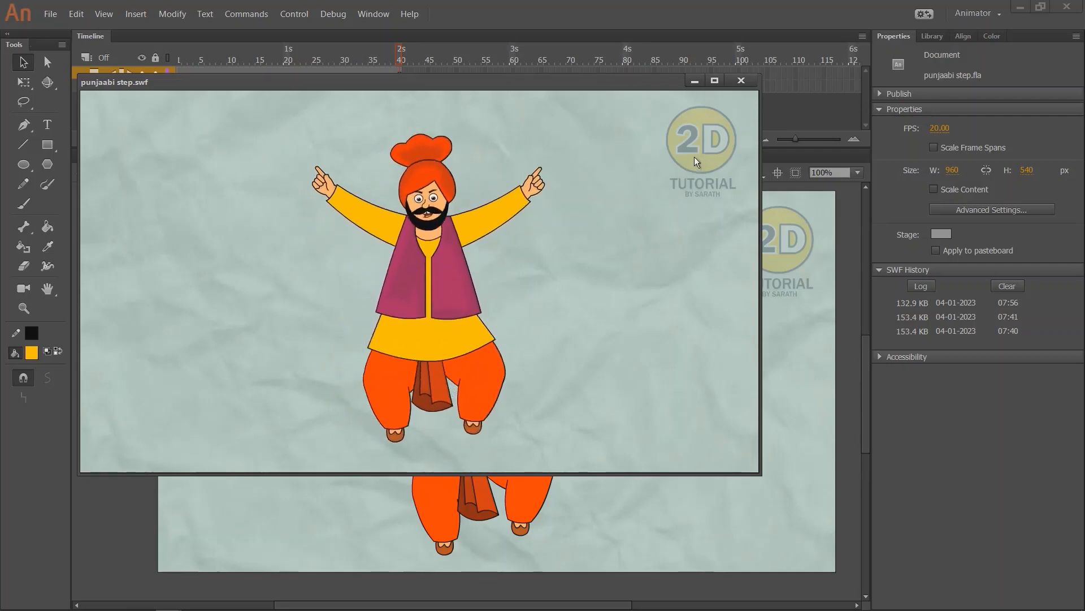
left_click(741, 81)
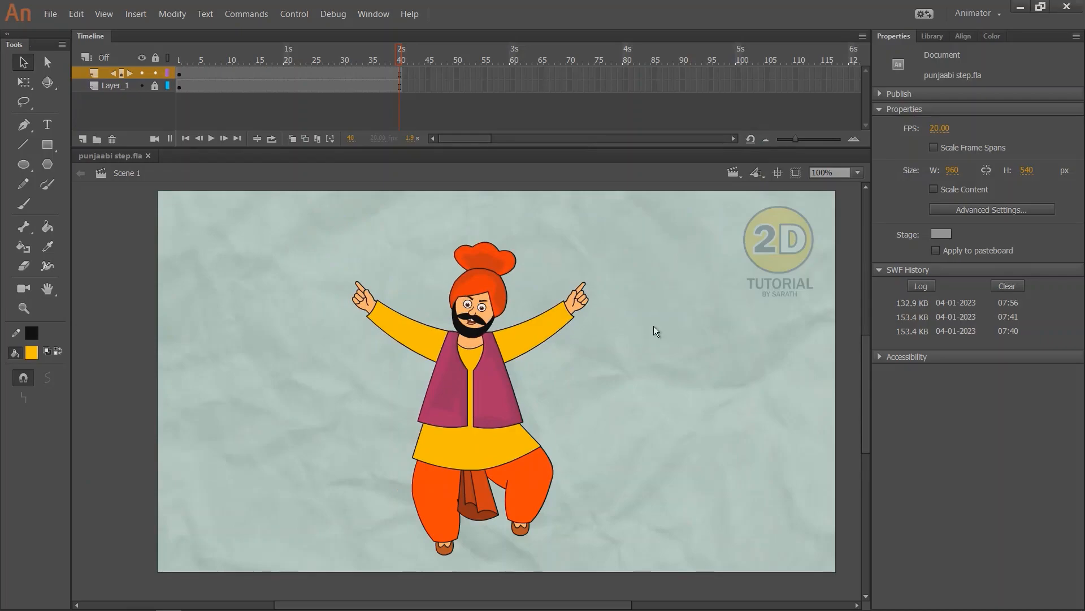